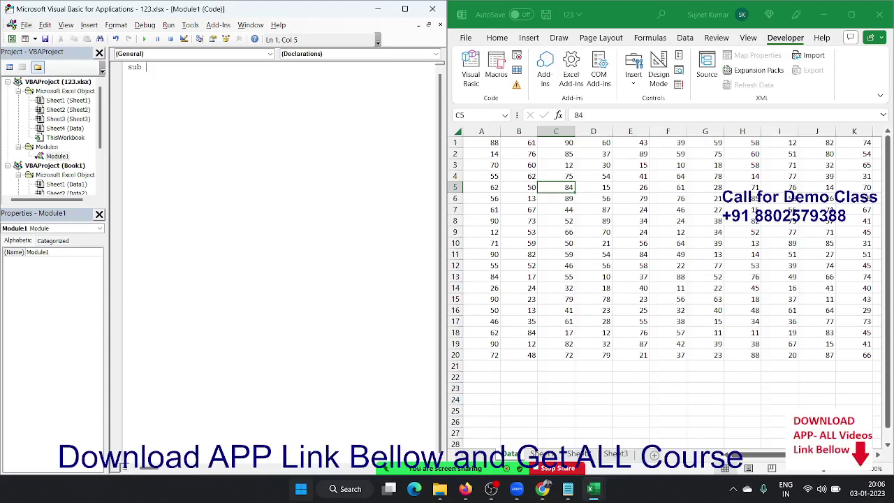
Step: Create the macro header Sub rr() with blank lines inside its body
text(rr)
text(())
key(Return)
key(Return)
key(Return)
key(Return)
click(128, 77)
key(Return)
Step: Add the lines Range("A1").Select and Cells(1, 1).Select to macro rr
text(range)
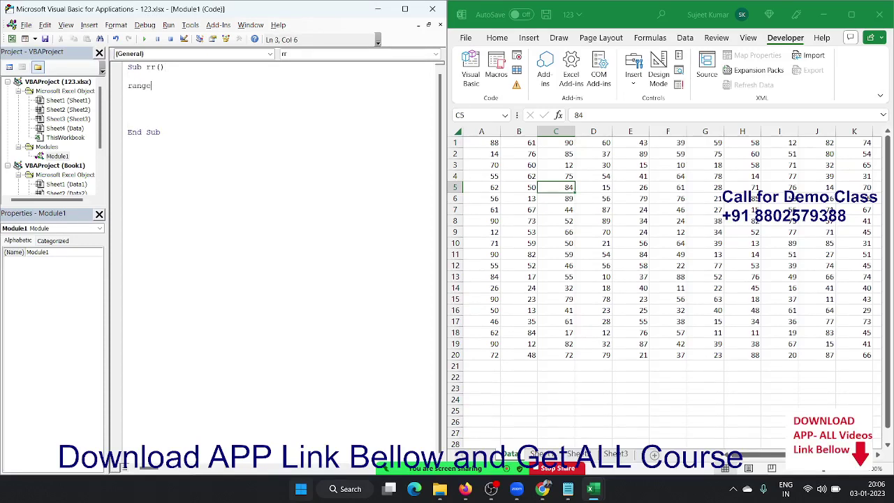
text(()
text(A)
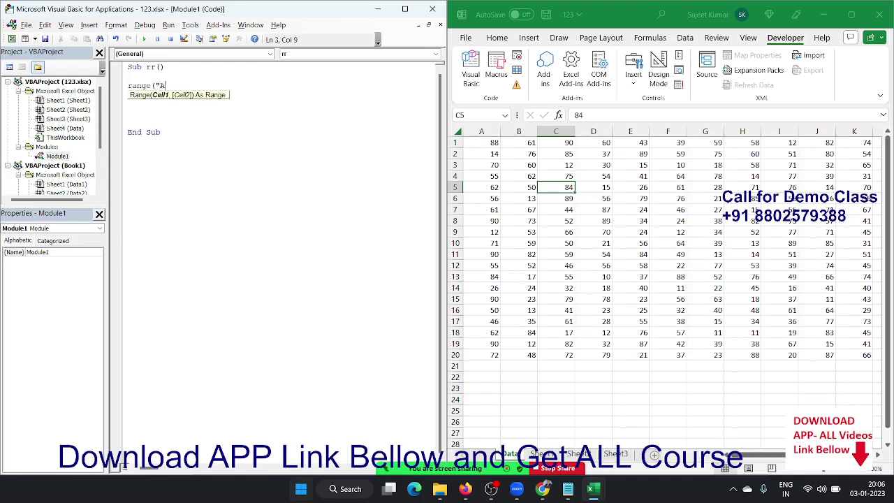
text(1").)
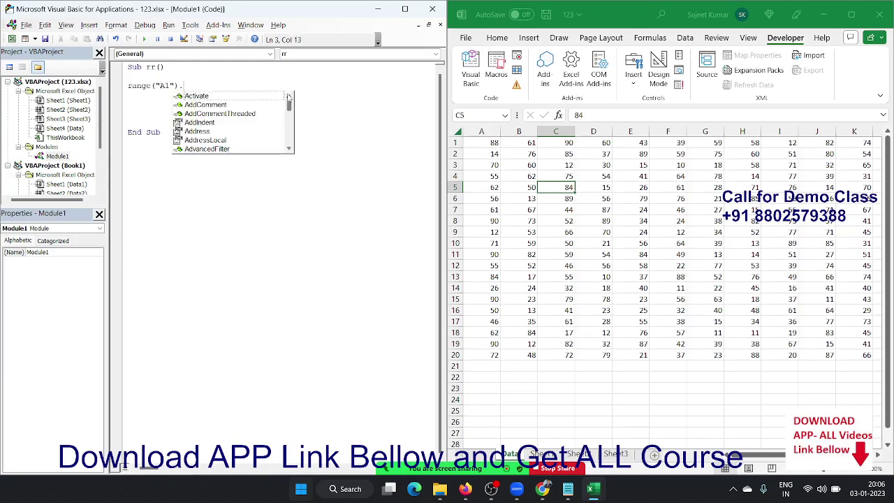
text(se)
key(Return)
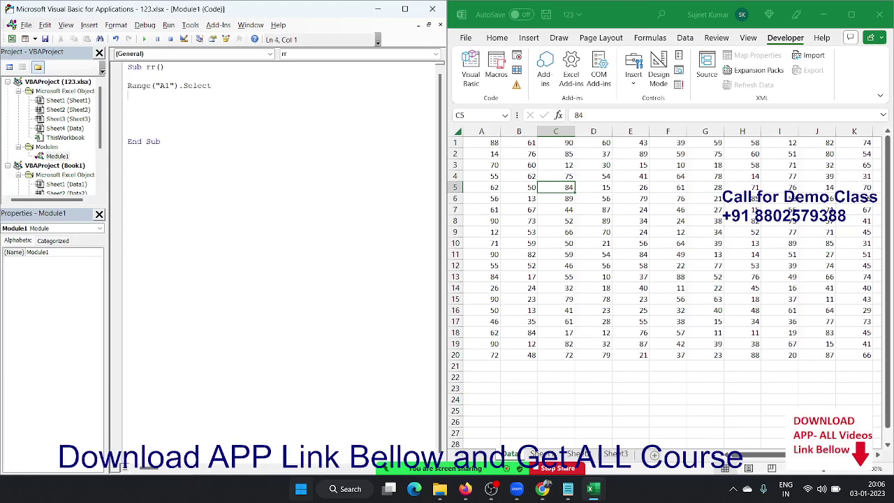
text(cells)
text(()
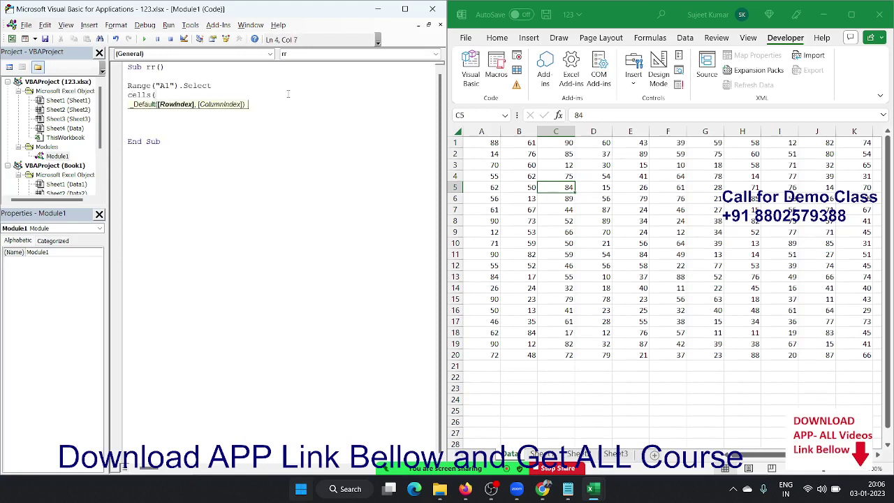
text(1,1))
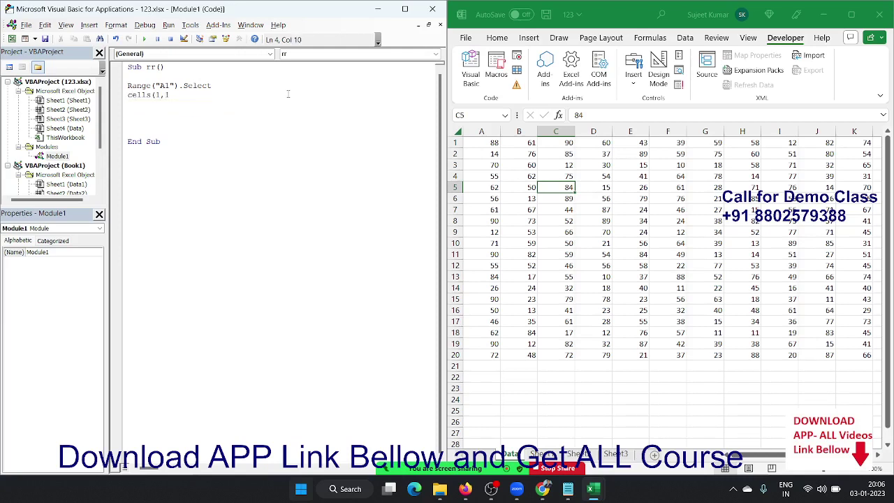
text(.Sele)
text(ct)
key(Return)
click(529, 387)
text(=sum)
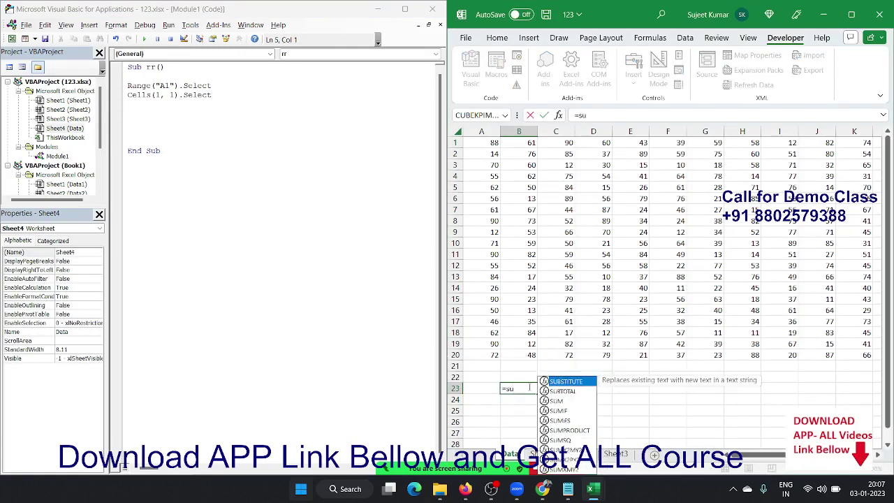
key(Tab)
key(Up)
key(Up)
key(Up)
key(ctrl+shift+Up)
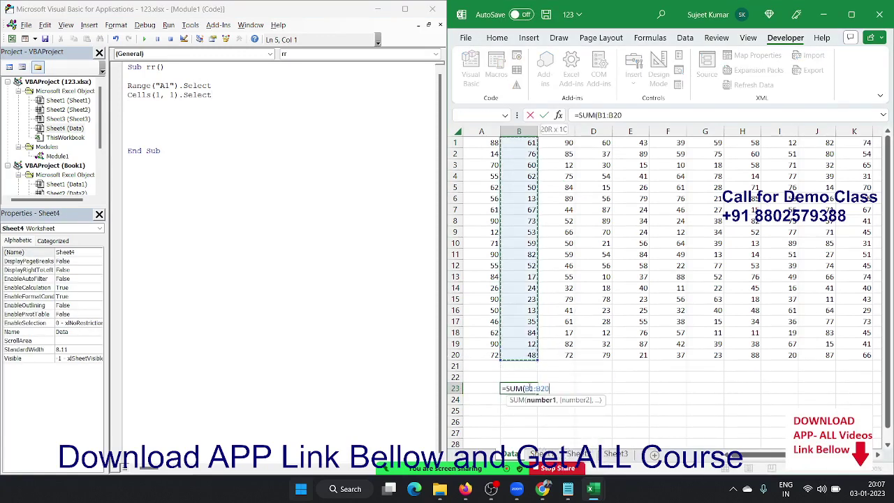
key(ctrl+shift+Right)
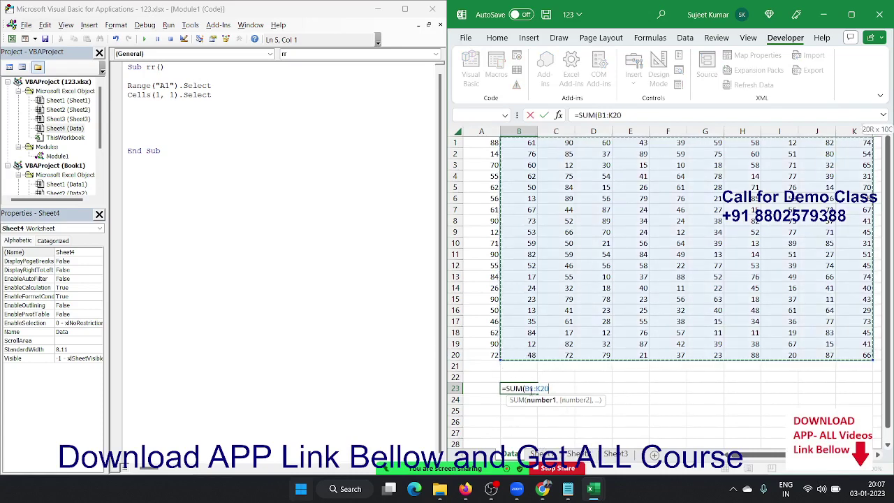
key(Escape)
click(170, 114)
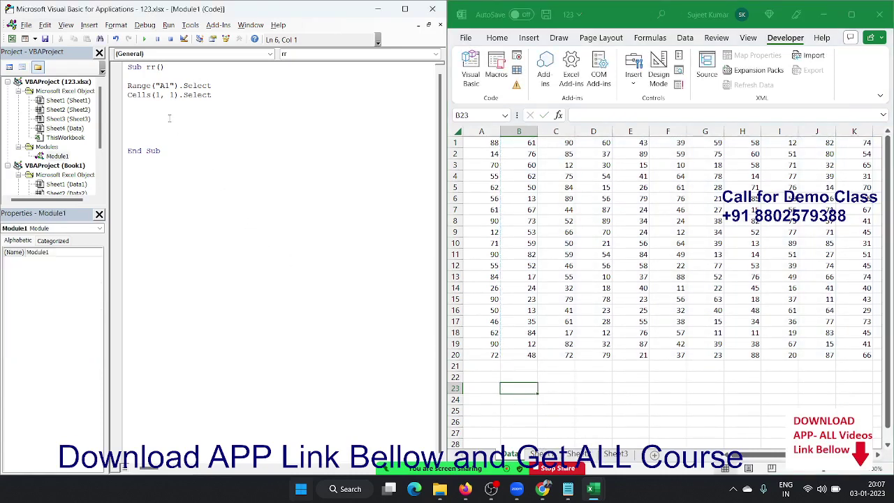
Step: Add Range("A1:K20").Select and Selection.Copy lines to macro rr
text(range()
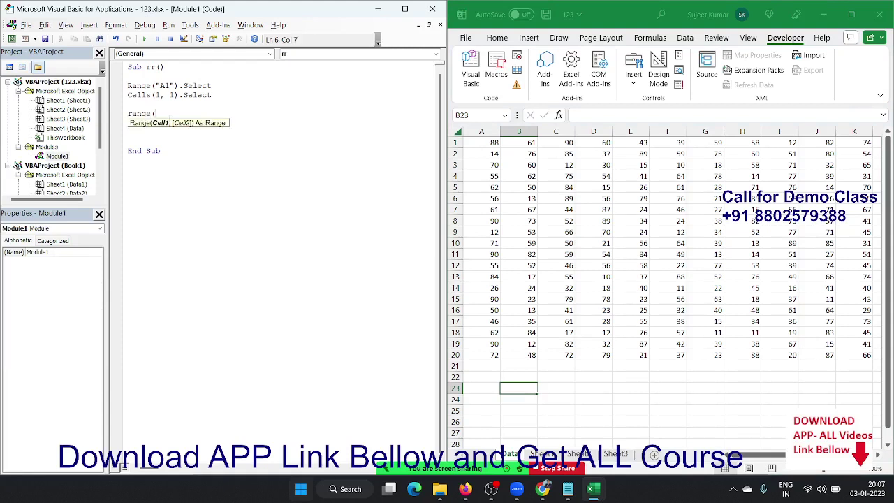
text("A1:)
text(K)
text(20"))
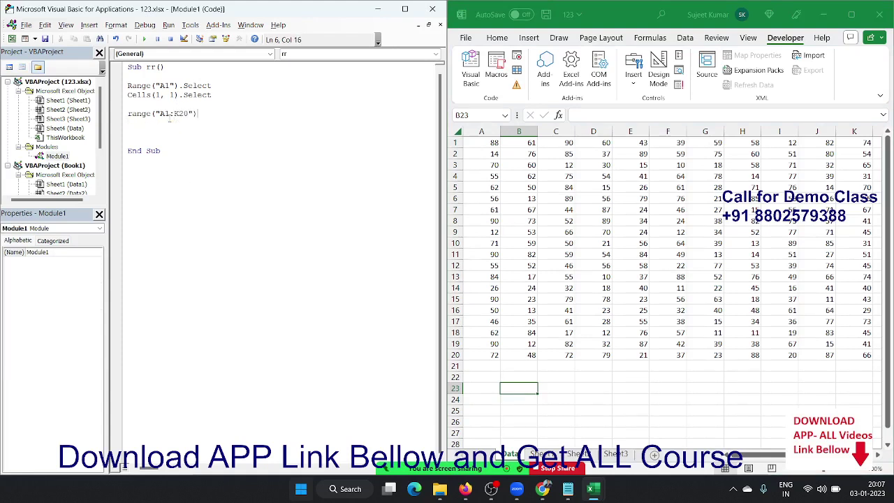
text(.se)
key(Tab)
key(Return)
text(s)
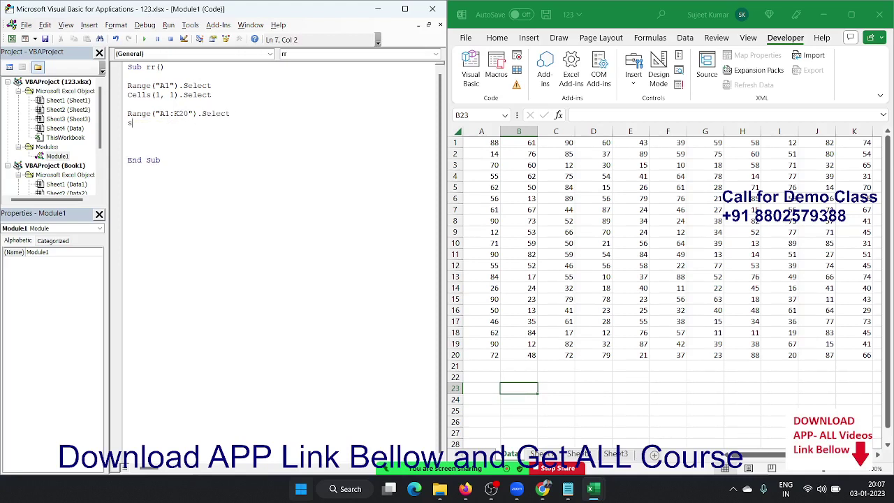
text(electi)
text(on.cop)
text(y)
key(Return)
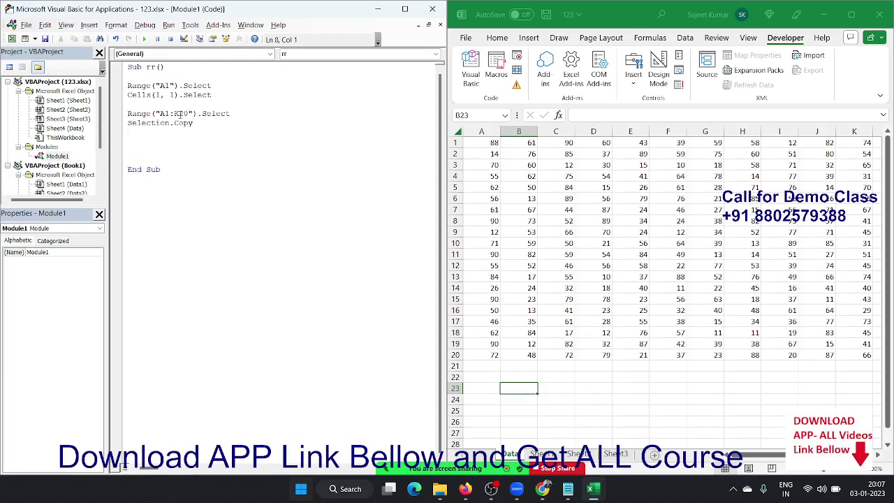
Step: Make A1 active on the sheet and add a Range("A1", "K20").Select line
click(484, 143)
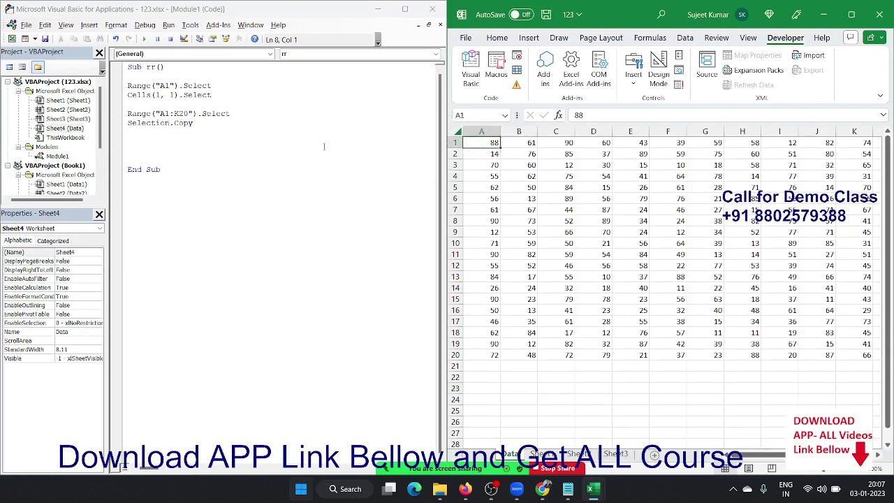
click(210, 148)
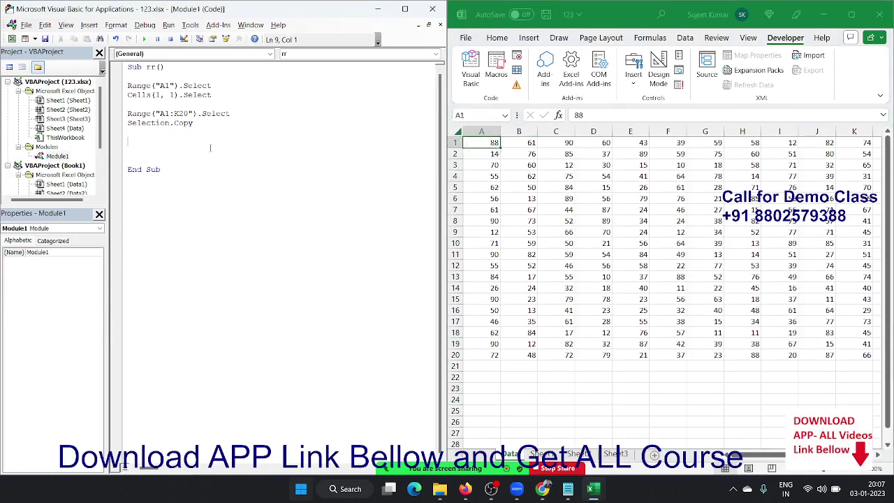
key(Return)
key(Up)
text(range)
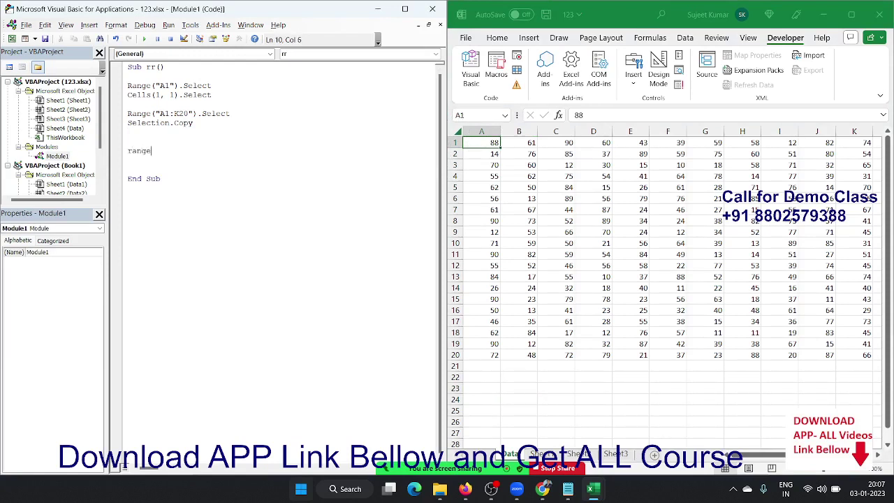
text(("A1)
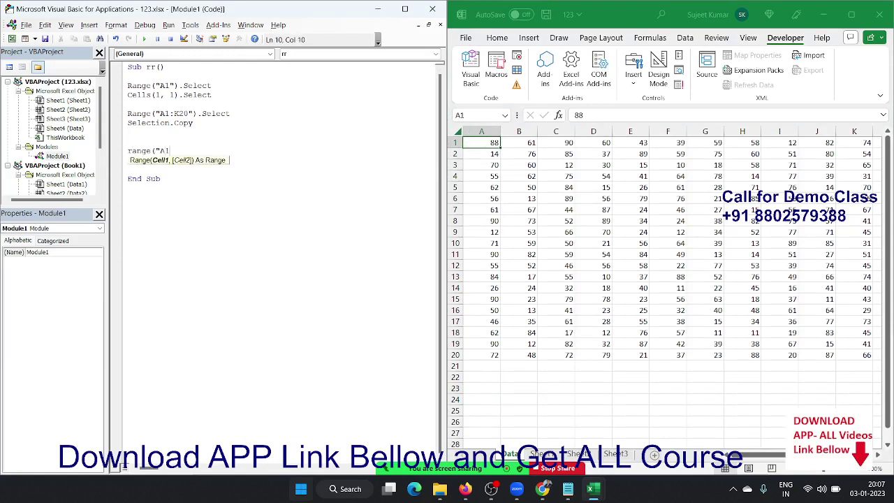
text(" ,")
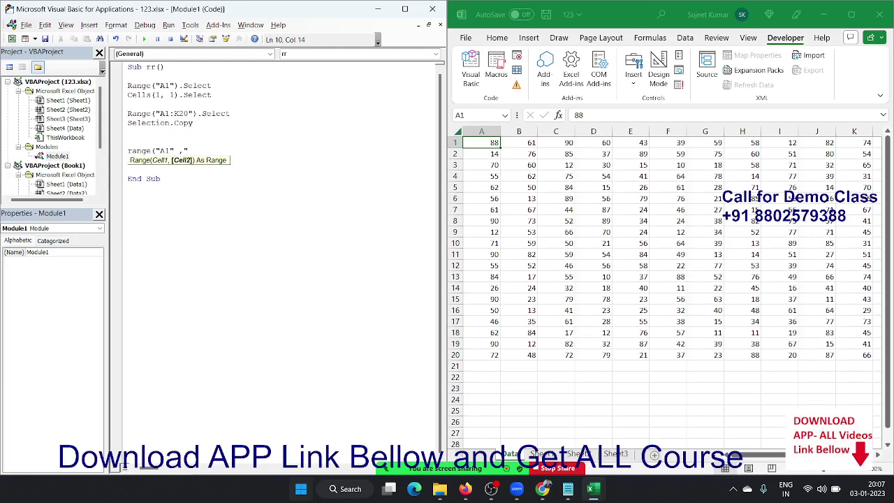
text(K)
text(20"))
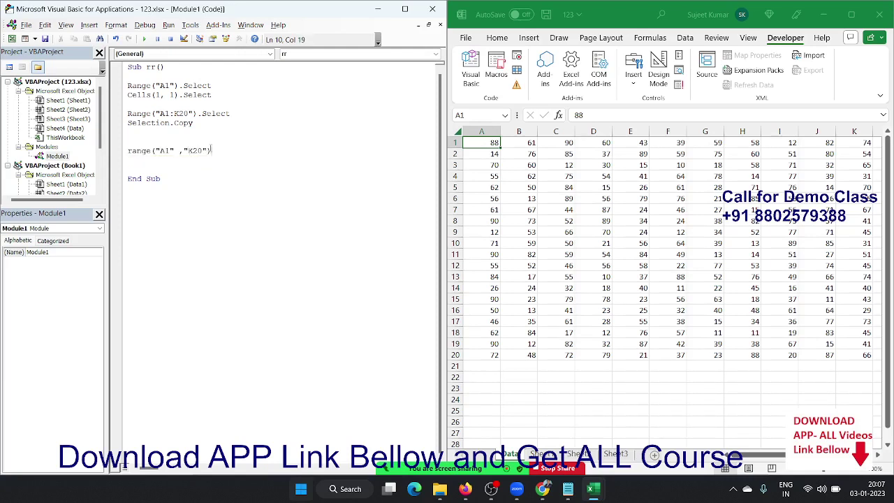
text(.s)
text(e)
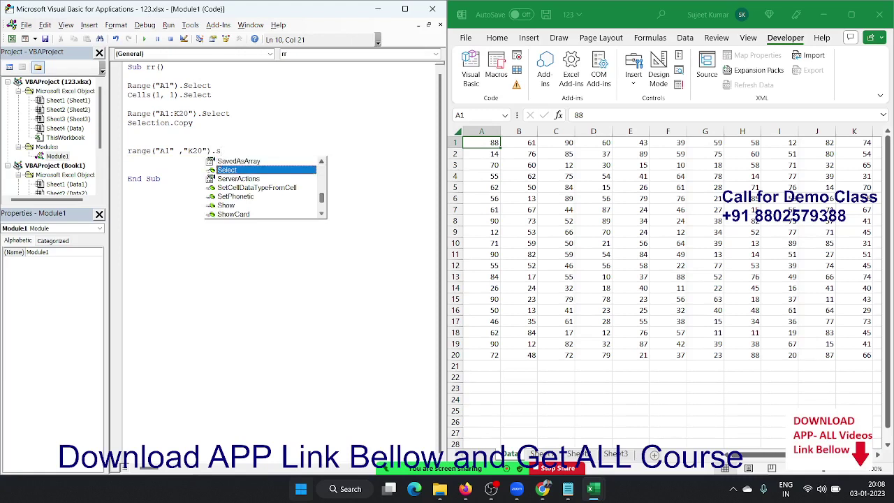
key(Tab)
key(Return)
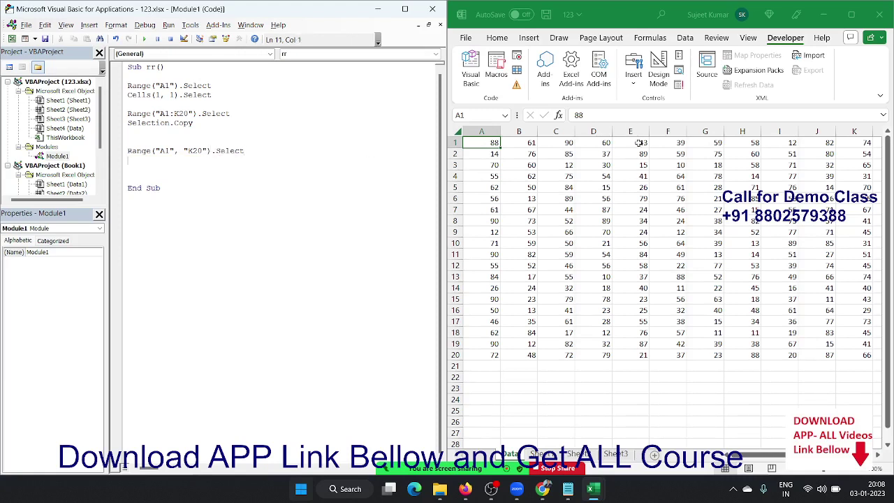
click(483, 143)
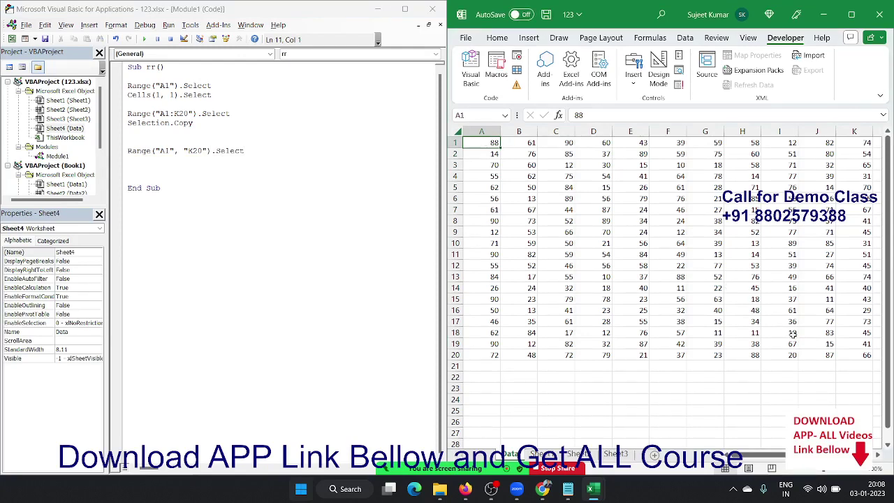
Step: Select the A1:K20 data block on the sheet, then make A3 the active cell
shift+click(861, 358)
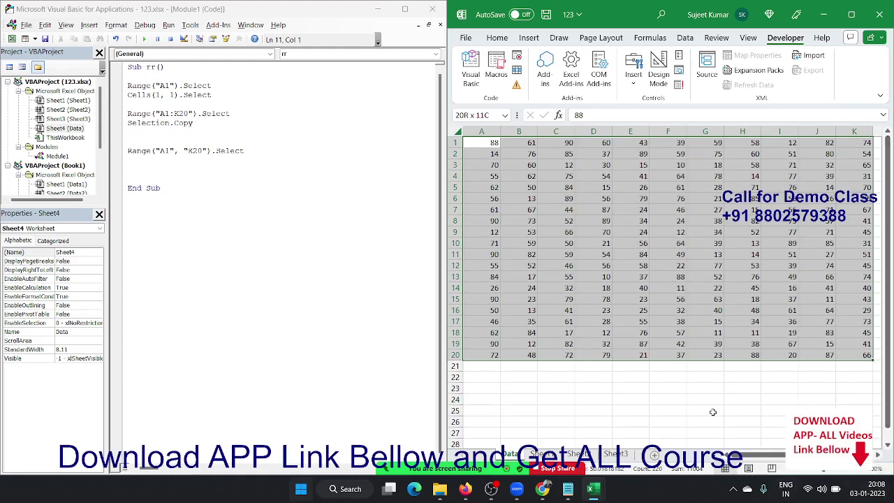
click(228, 183)
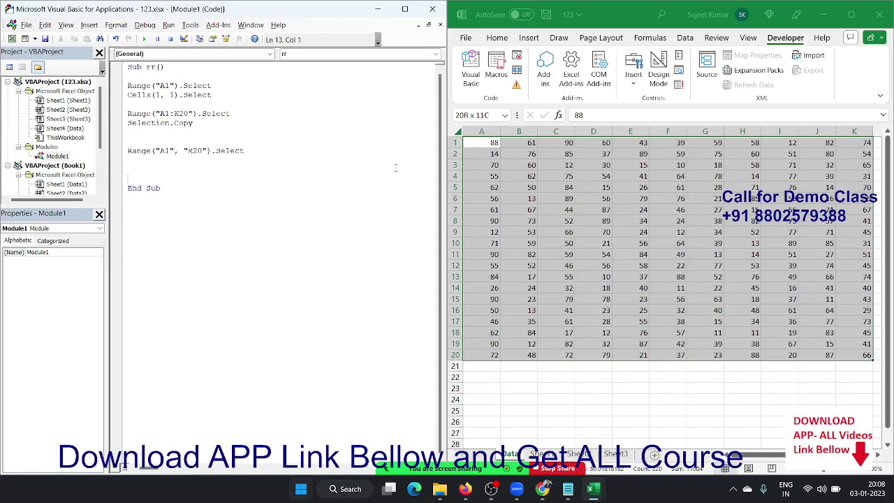
click(488, 165)
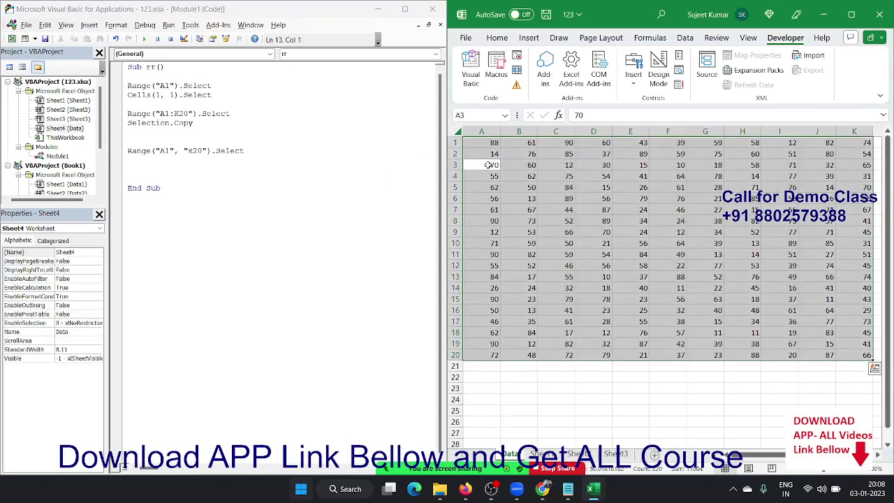
Step: Open Go To Special from Find & Select, choose Current region, and close it without applying
click(494, 39)
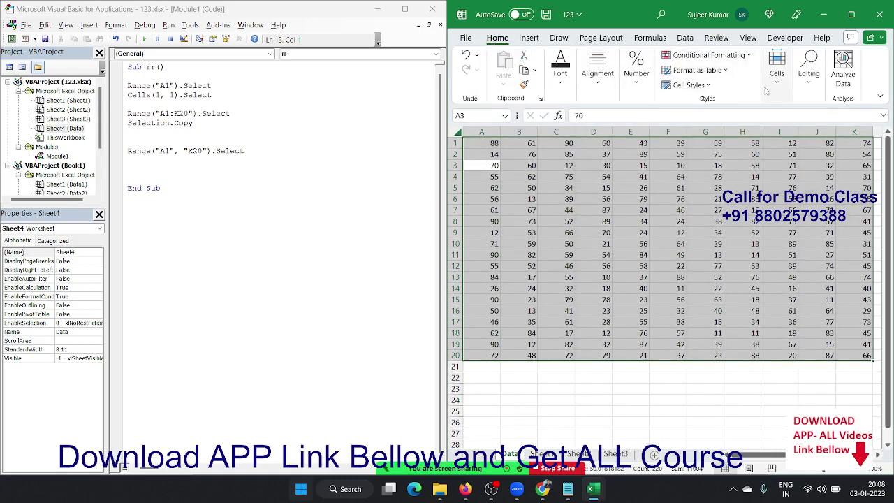
click(811, 77)
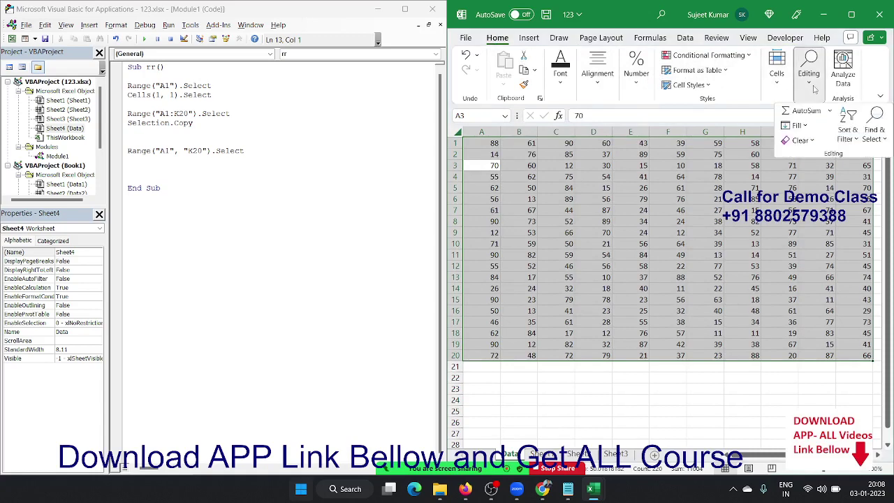
click(867, 137)
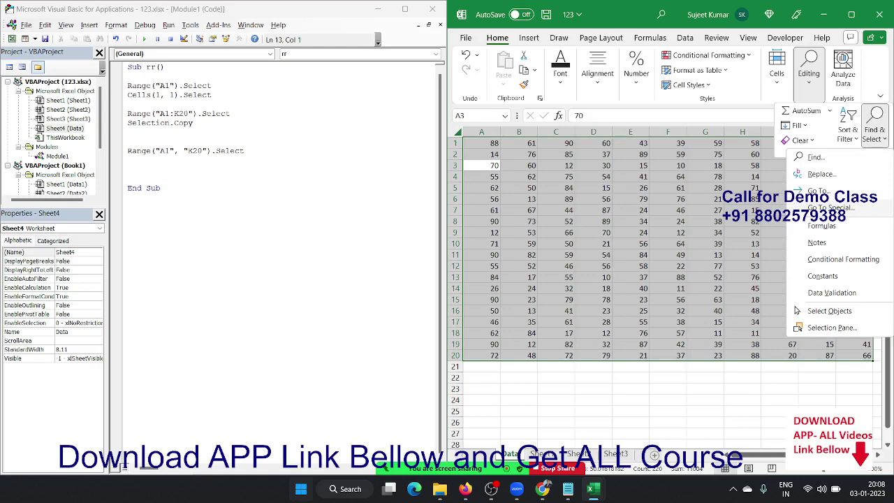
click(830, 209)
click(729, 207)
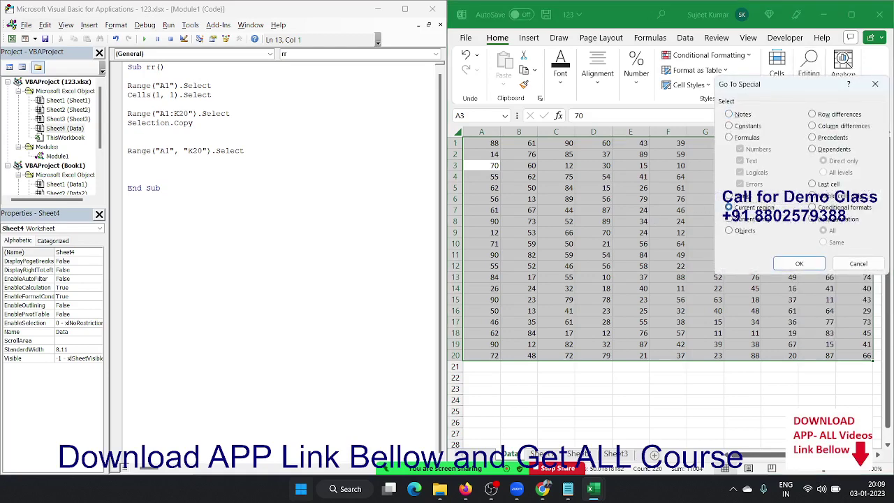
key(Return)
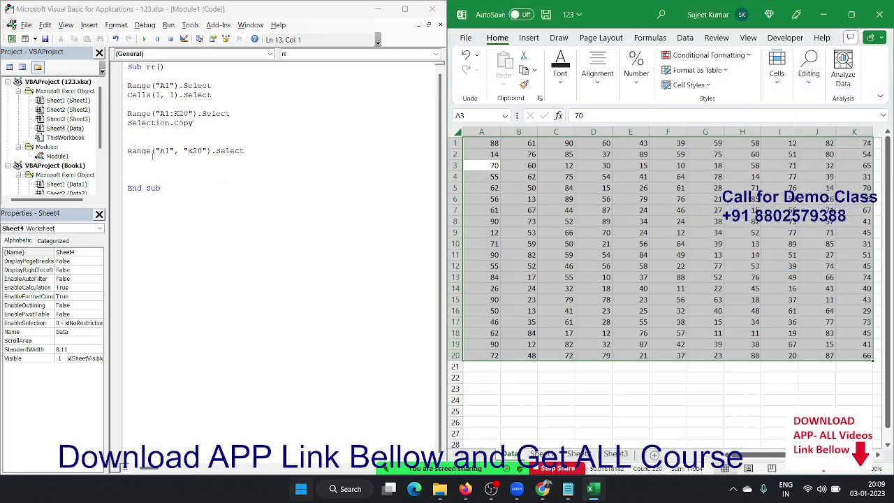
Step: Add a Range("A1").CurrentRegion.Select line below the Range("A1", "K20") statement
click(150, 159)
key(Return)
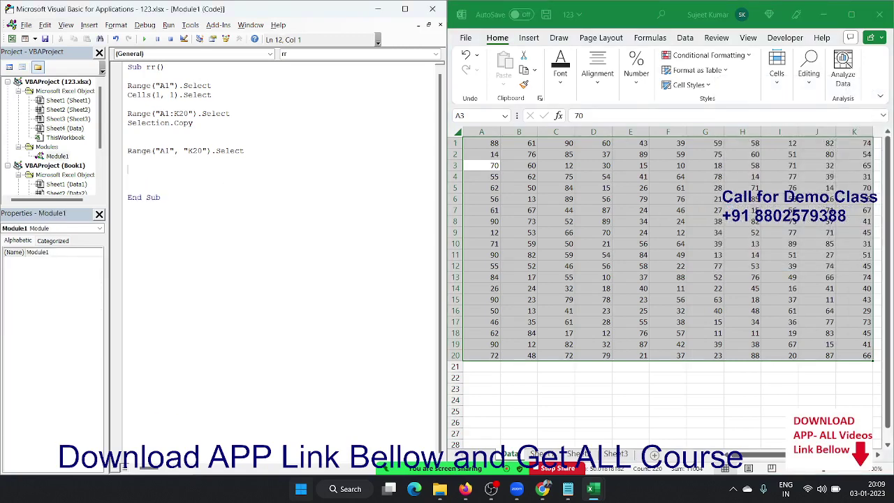
text(range()
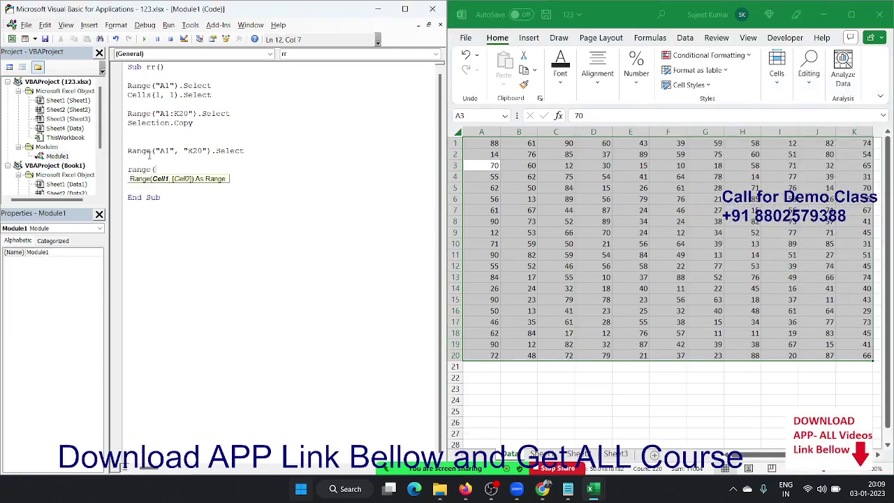
text("A1)
text(").cu)
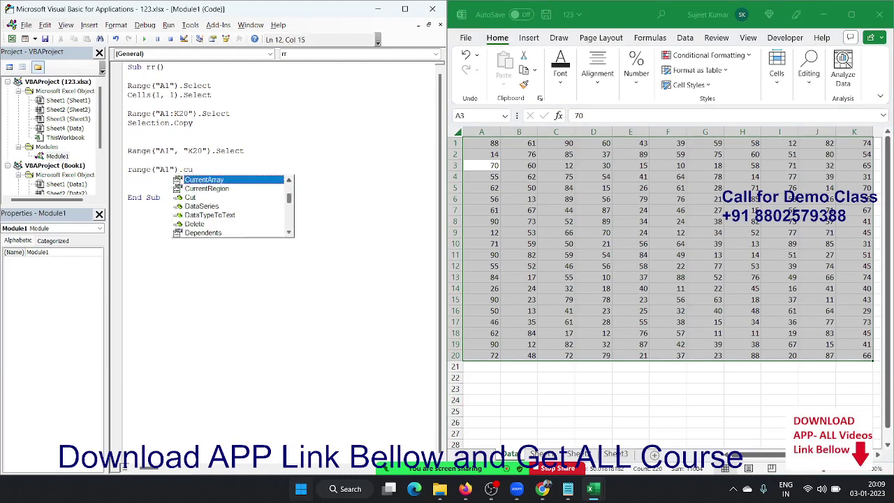
key(Down)
key(Tab)
text(.c)
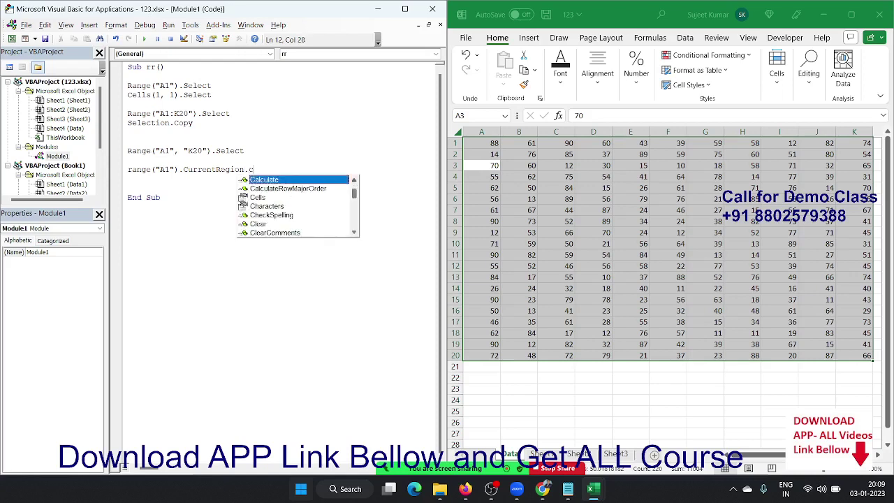
key(BackSpace)
text(sel)
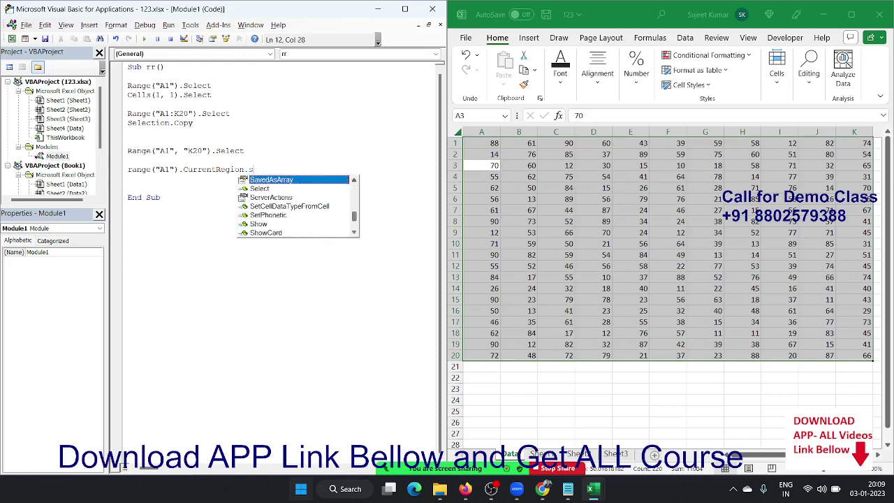
key(Tab)
key(Return)
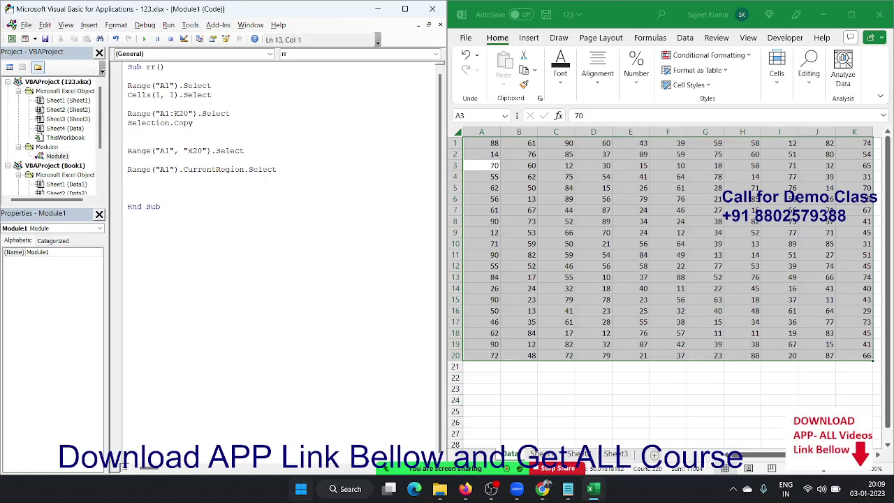
Step: On the worksheet, clear the selection, select the whole sheet, then pick cell A3
click(559, 256)
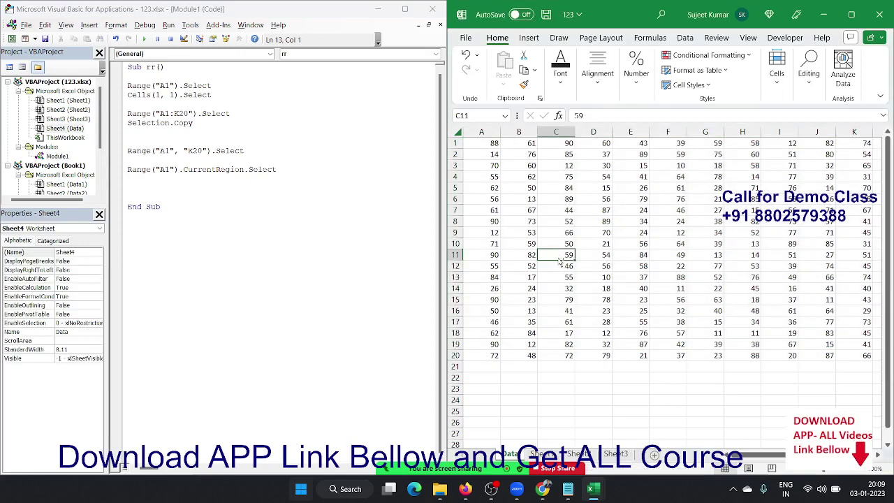
click(539, 220)
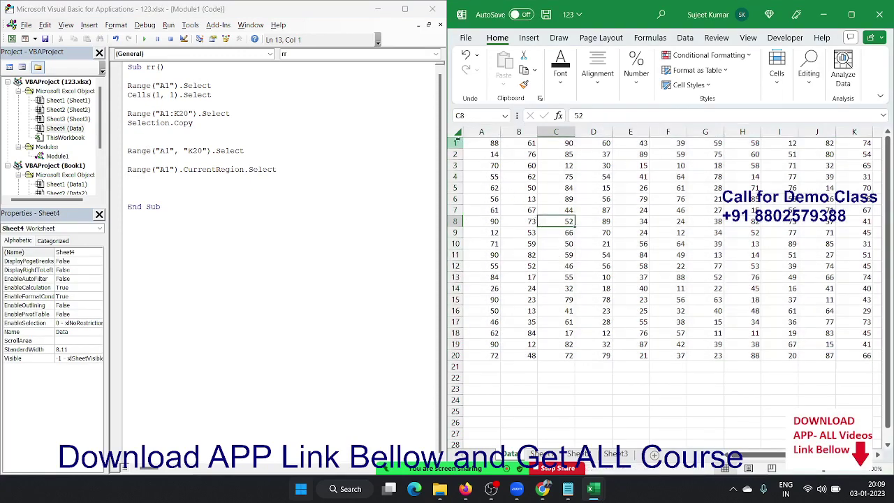
click(459, 133)
click(490, 165)
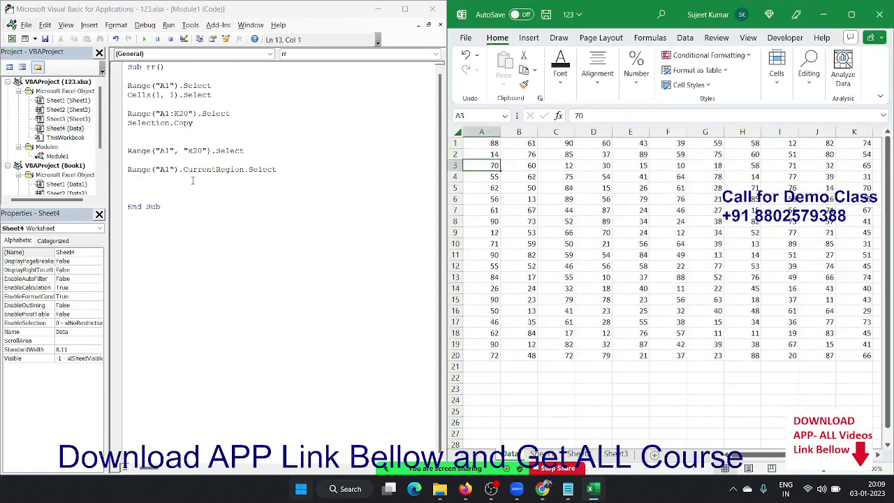
click(160, 181)
Step: Add a Cells.Select line after the CurrentRegion statement
text(cel)
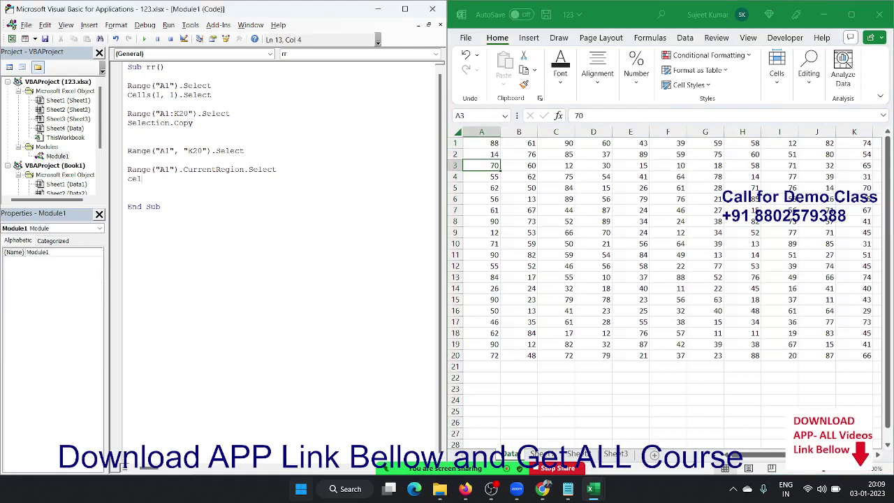
text(ls.se)
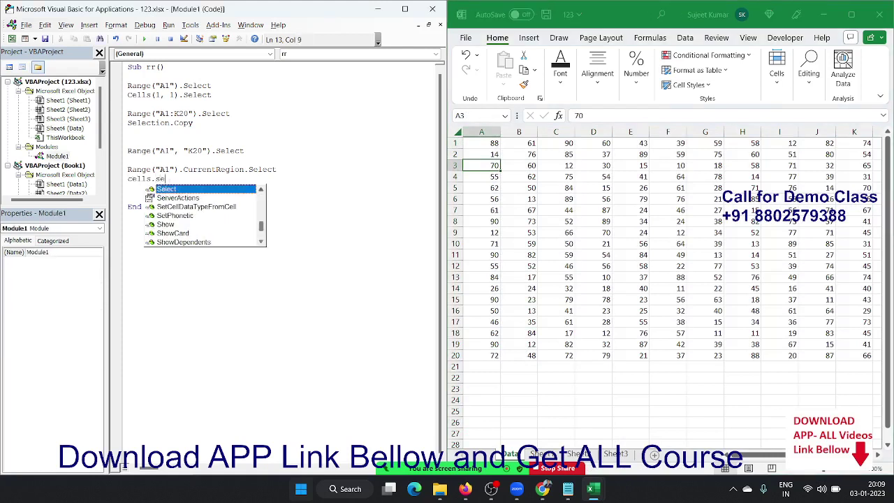
key(Tab)
key(Return)
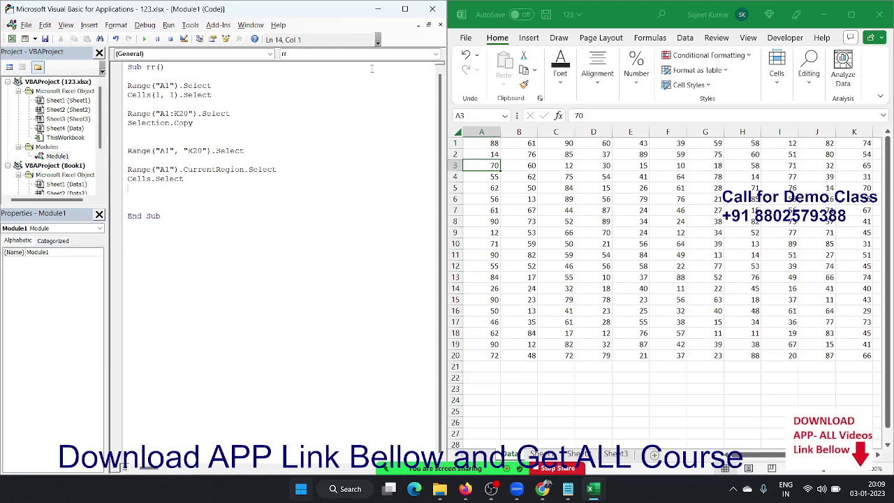
Step: Select the whole sheet, then check cells A1 and A20 as the data's extent
click(455, 130)
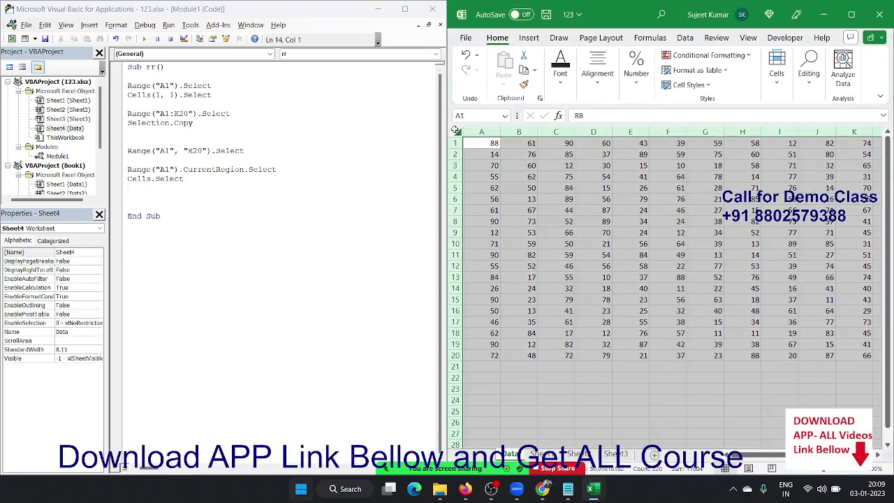
click(502, 162)
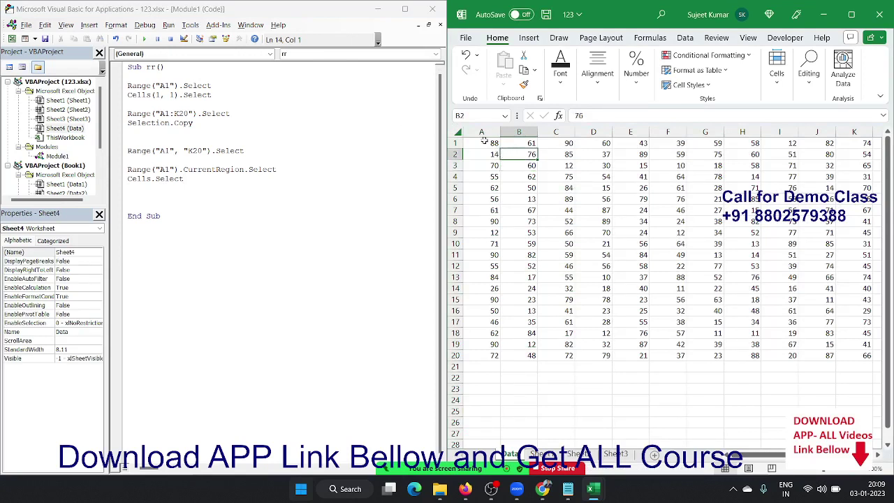
click(484, 141)
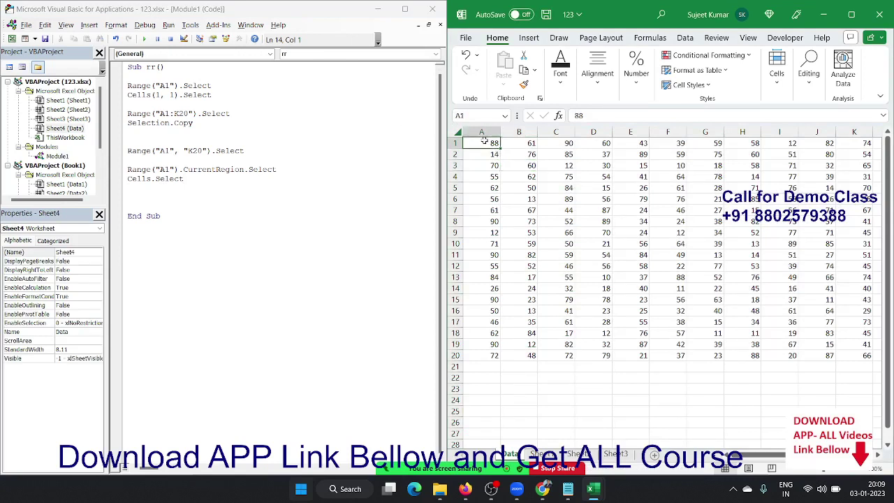
click(494, 357)
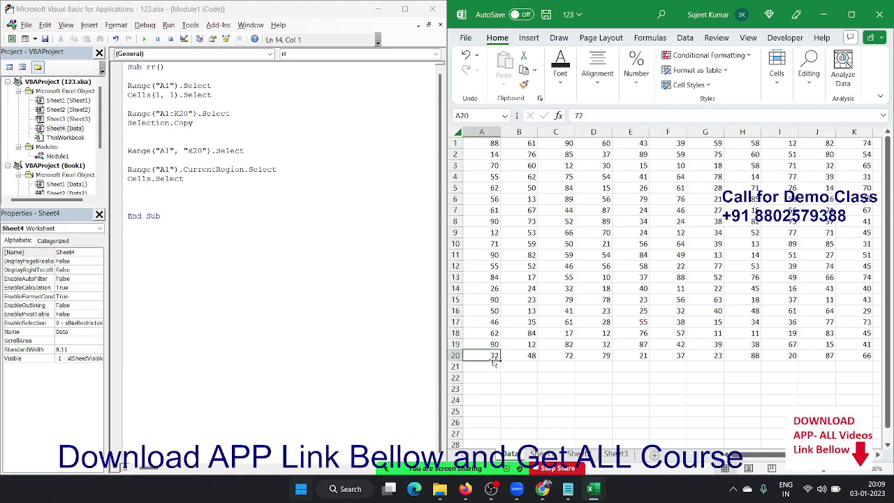
click(161, 197)
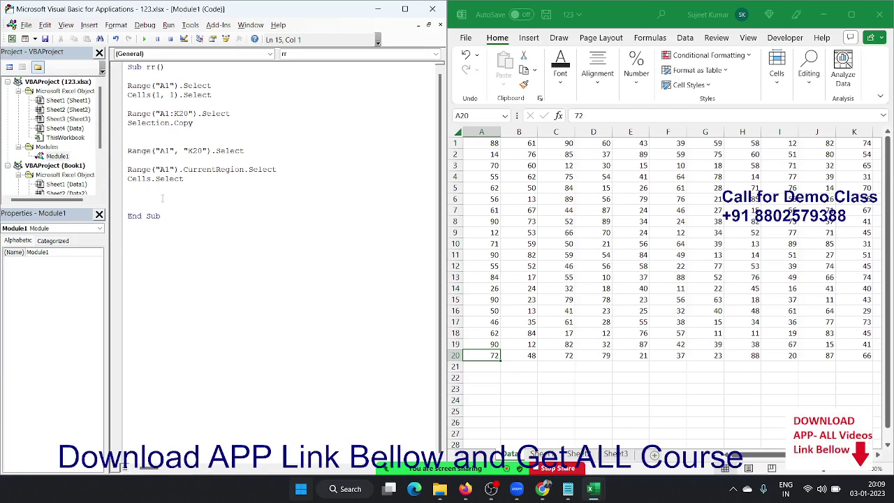
Step: Add a Range("A1").End(xlDown).Select line, picking xlDown from the member list
text(ra)
text(n)
text(ge()
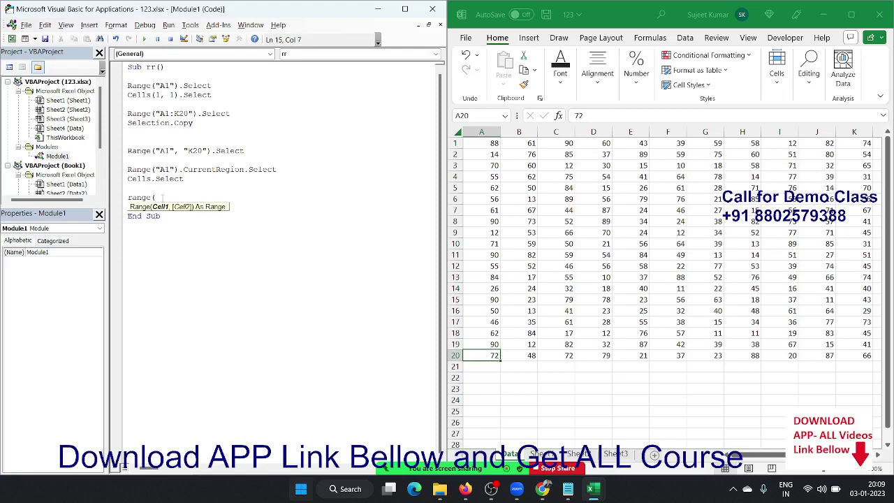
text("A1)
text(")
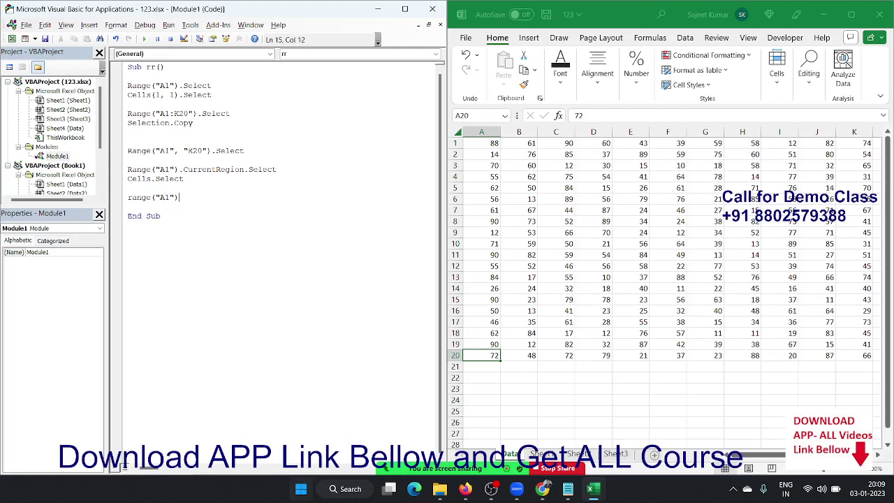
text(.end()
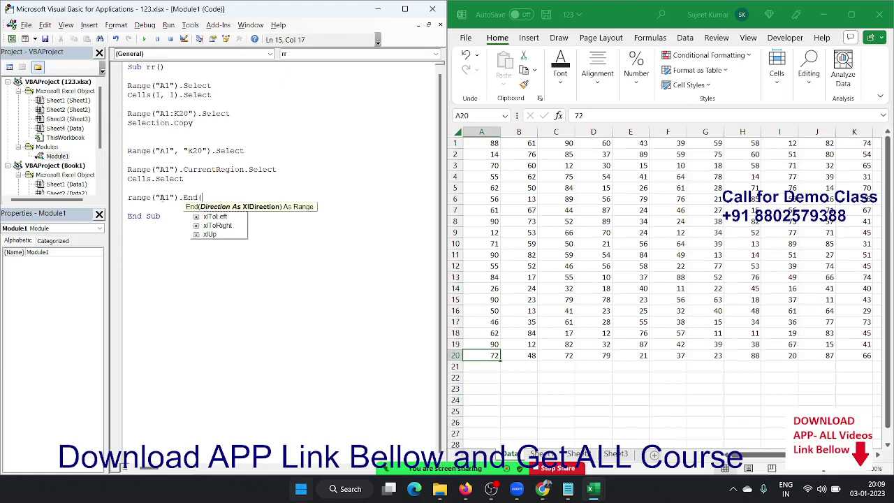
key(Down)
key(Down)
key(Up)
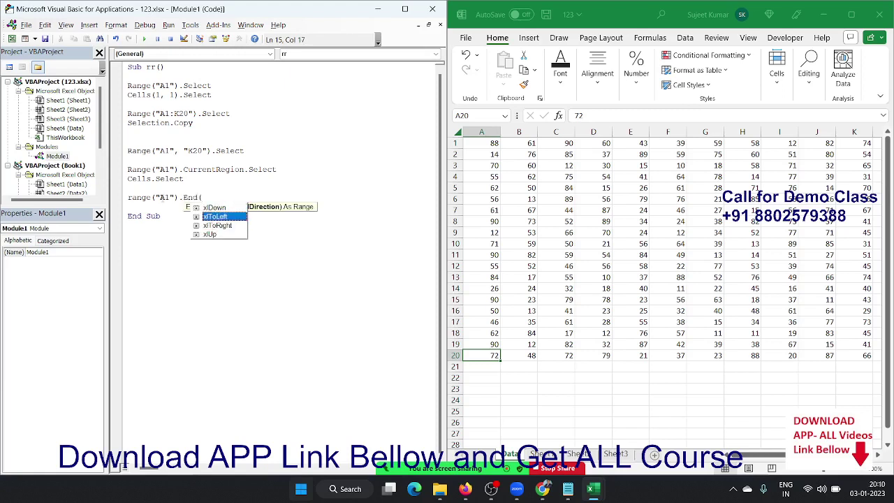
key(Up)
key(Tab)
text().)
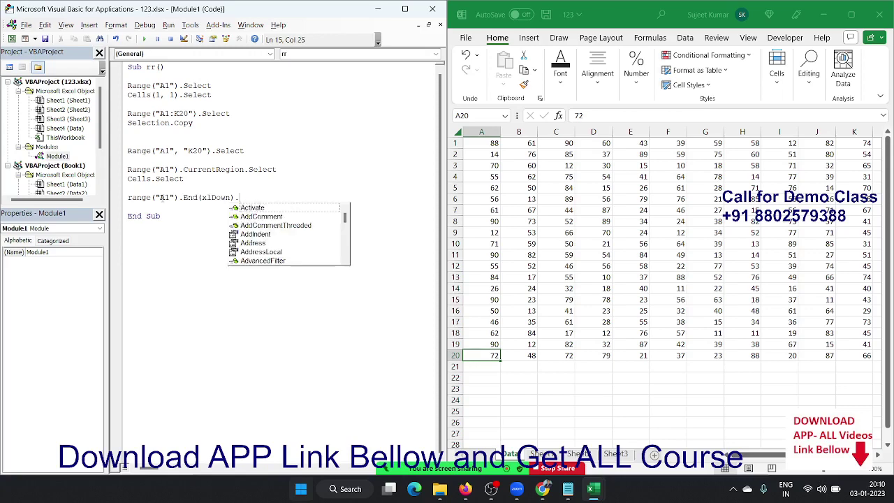
text(se)
key(Tab)
key(Return)
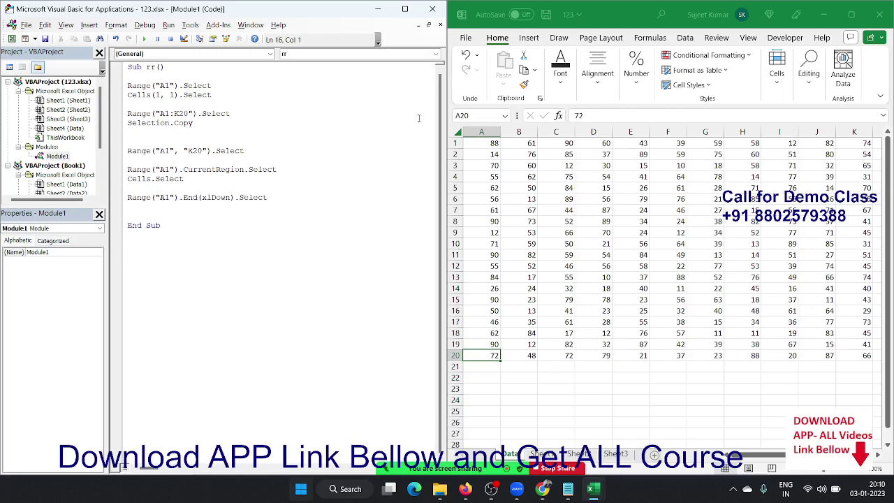
Step: Test Ctrl+Down from A1 on the worksheet, which jumps to A20
click(475, 143)
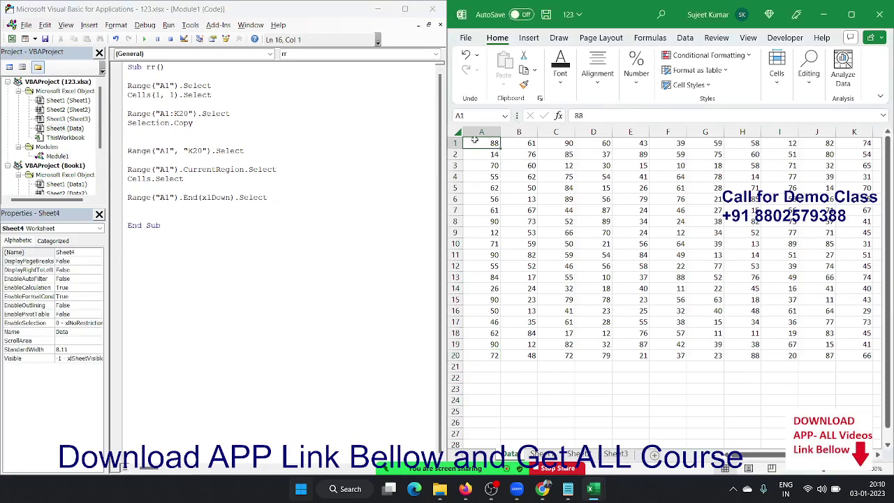
key(ctrl+Down)
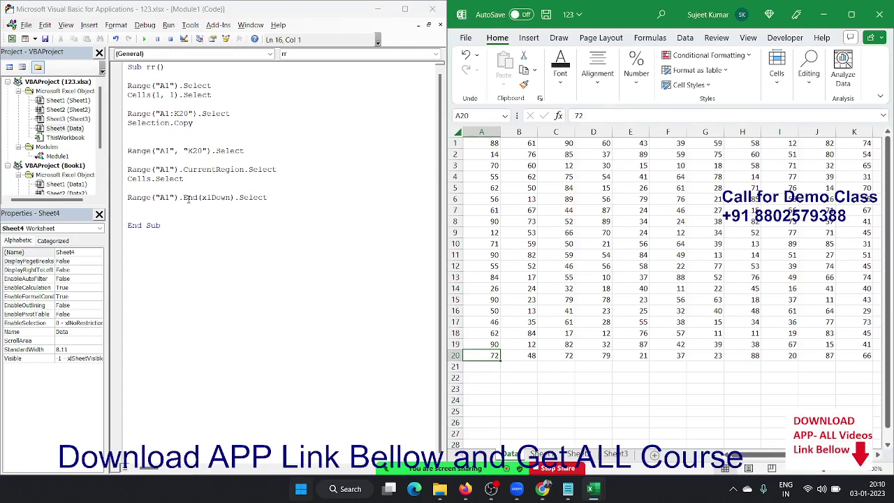
click(188, 199)
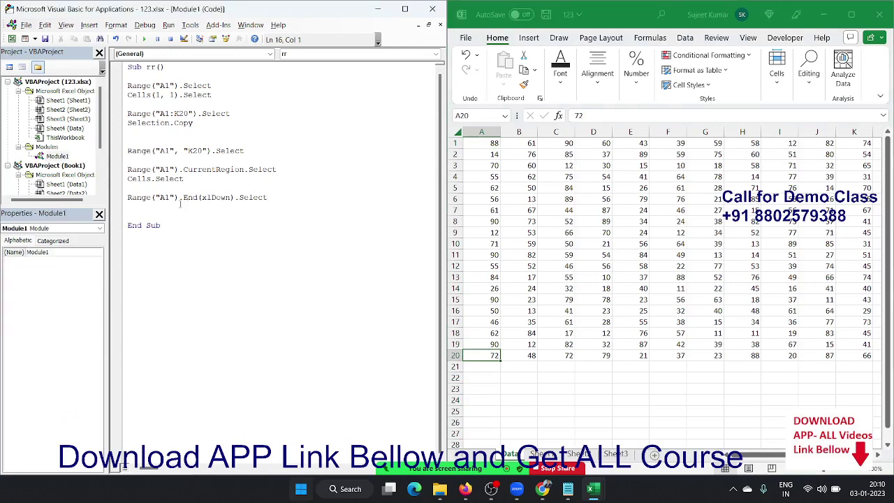
Step: Start typing a range("A1").End(xlToLeft statement on the next line
Step: Complete the line Range("A1").End(xlToLeft).Select and start a new line
text(range()
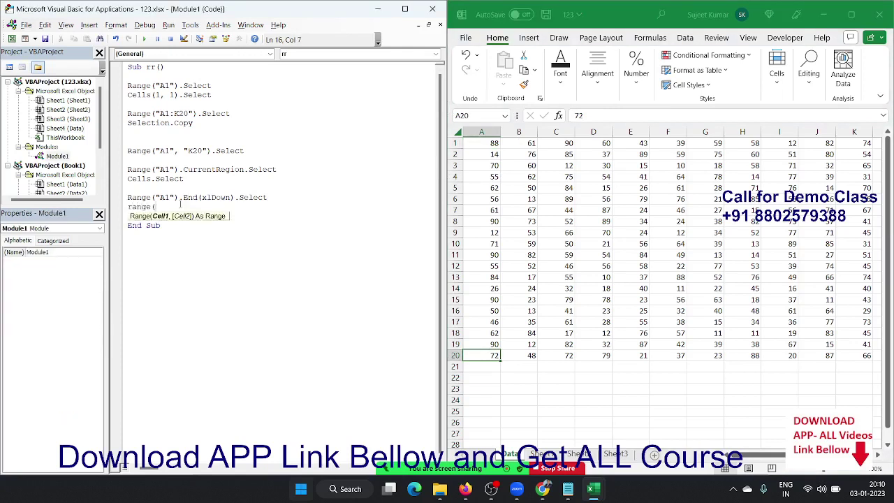
text("A1").End()
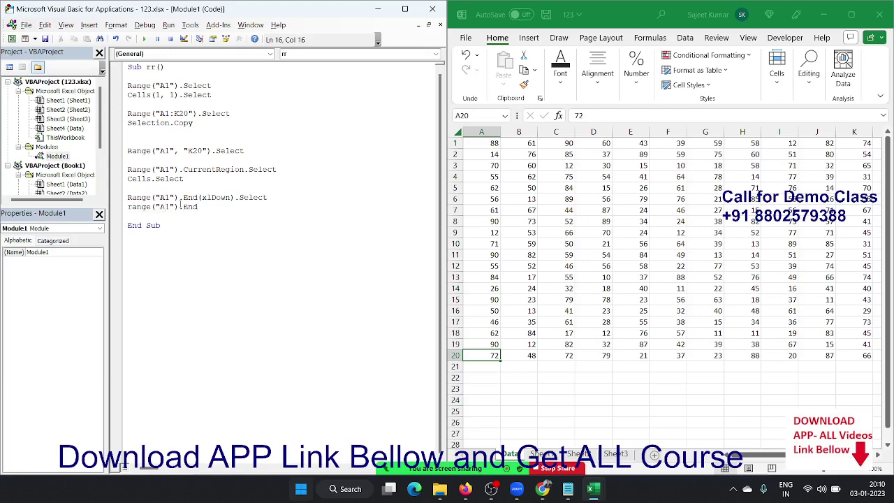
Step: Start typing a range("A1").End(xlToLeft statement on the next line
Step: Complete the line Range("A1").End(xlToLeft).Select and start a new line
text(()
text(xlToLeft)
key(Tab)
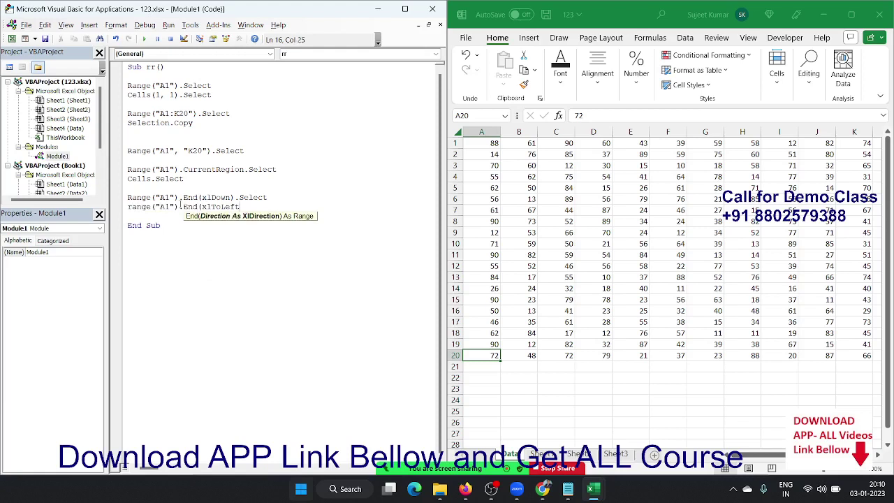
text().Sel)
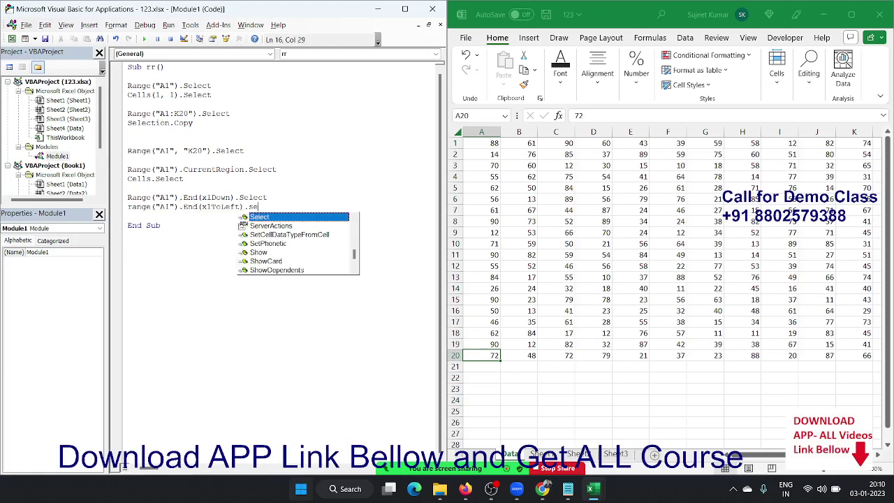
key(Return)
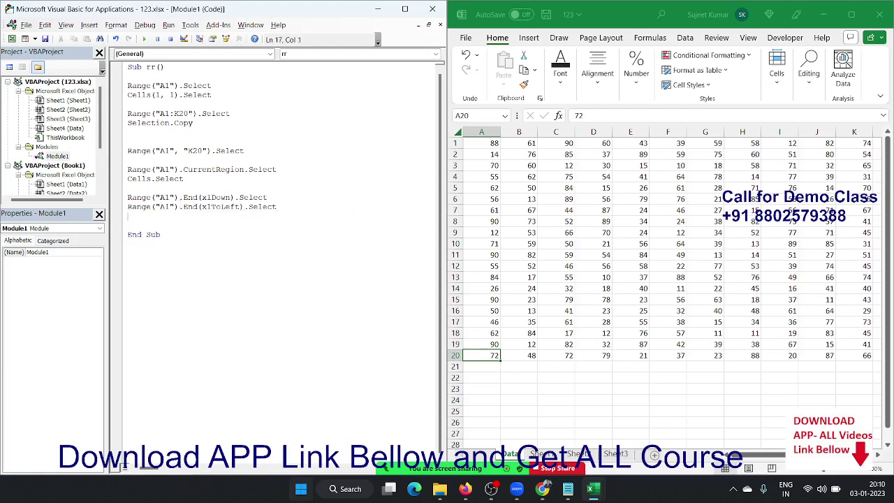
Step: Add Range("K1").End(xlToRight).Select, fixing a typo, followed by blank lines
text(range()
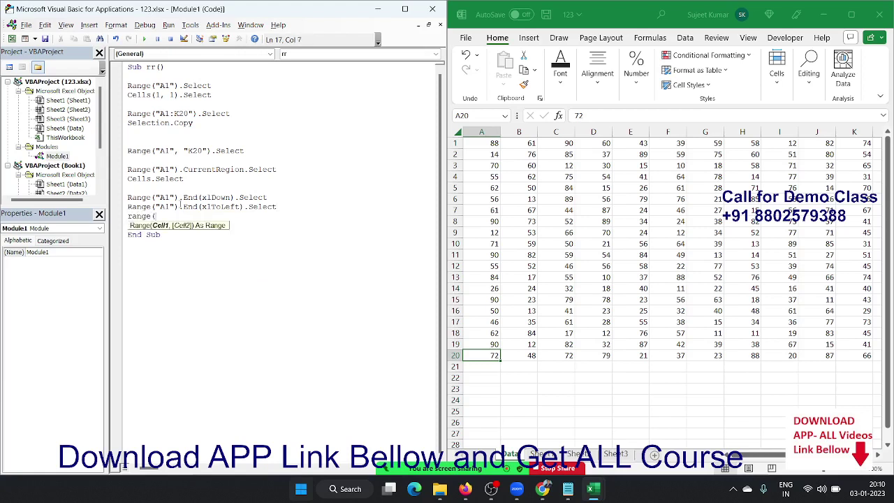
text("K1)
text(")_.end)
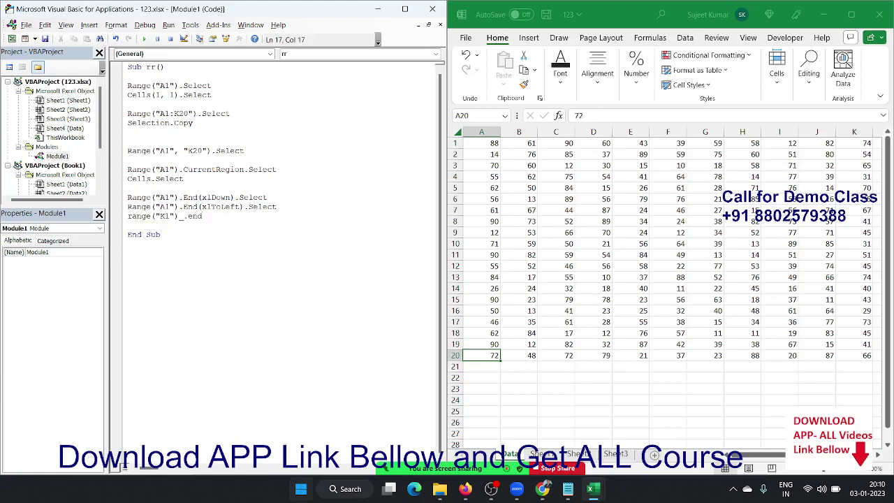
key(BackSpace)
key(BackSpace)
key(BackSpace)
key(BackSpace)
key(BackSpace)
text(.)
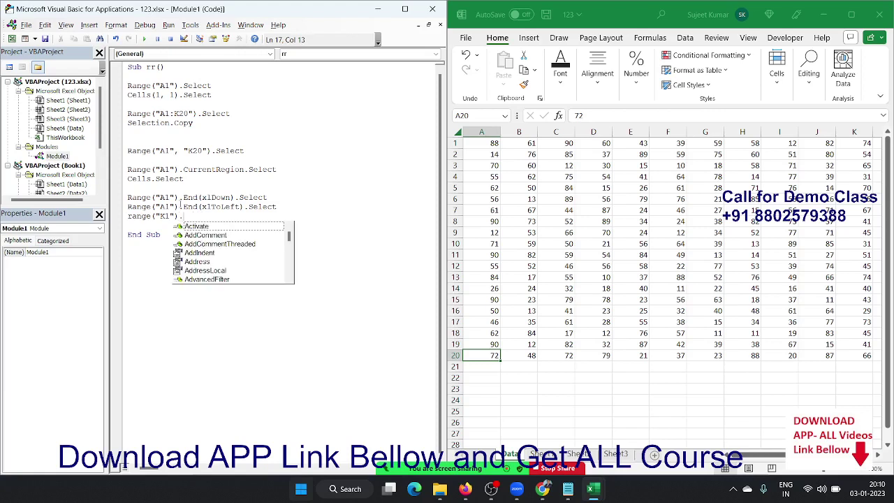
text(end)
key(Tab)
text(()
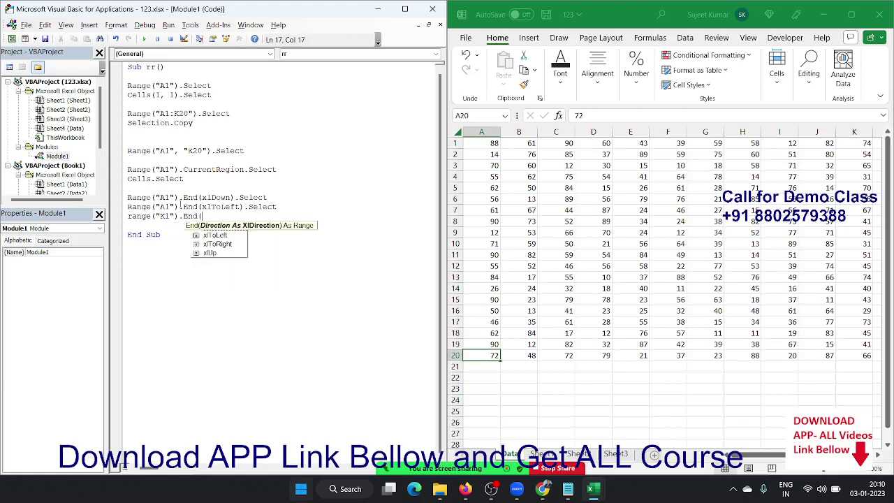
text(xlToRight))
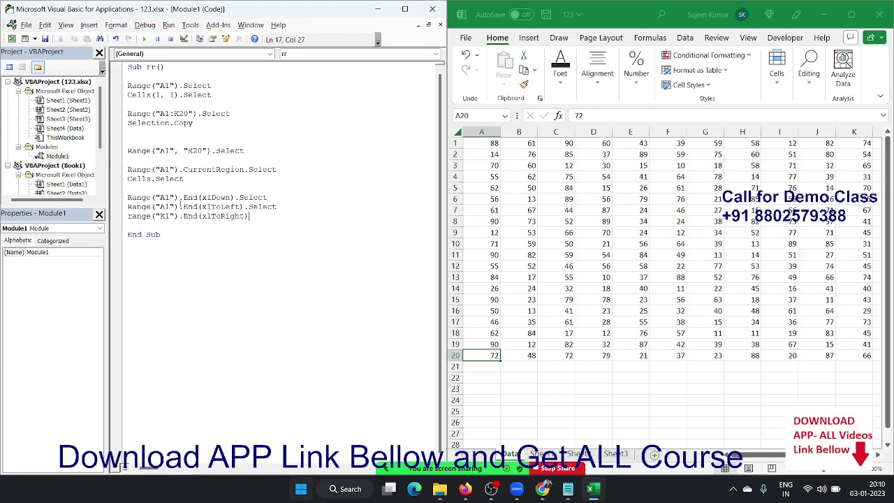
text(.sel)
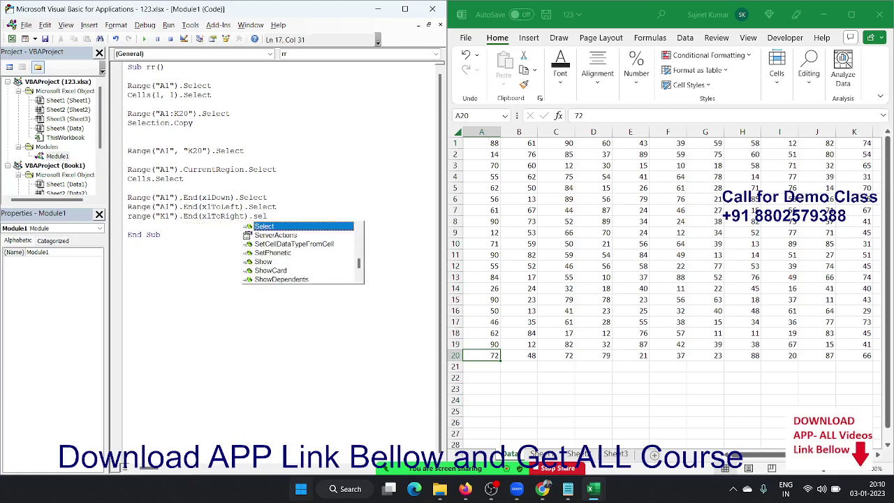
key(Tab)
key(Return)
key(Return)
key(Return)
key(Return)
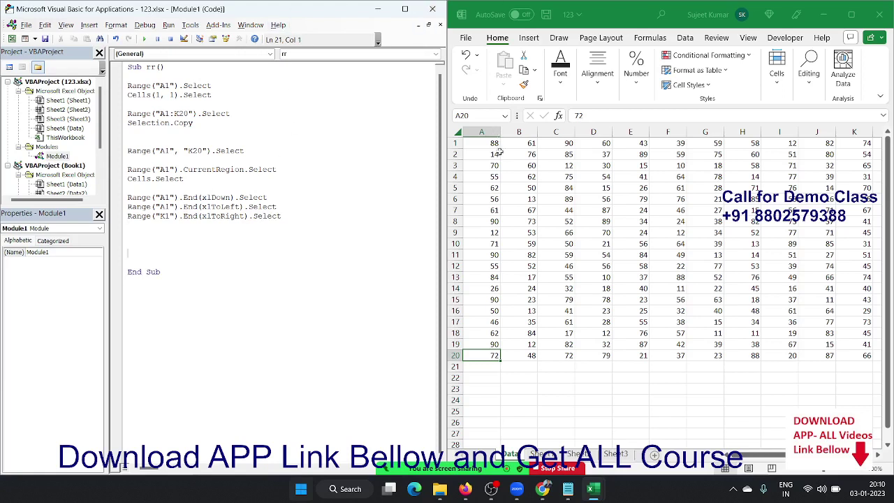
Step: Duplicate the Range("A1").End(xlDown).Select line onto a new lower line
drag(275, 198, 116, 202)
click(134, 239)
key(Return)
text(Range("A1").End(xlDown).Select)
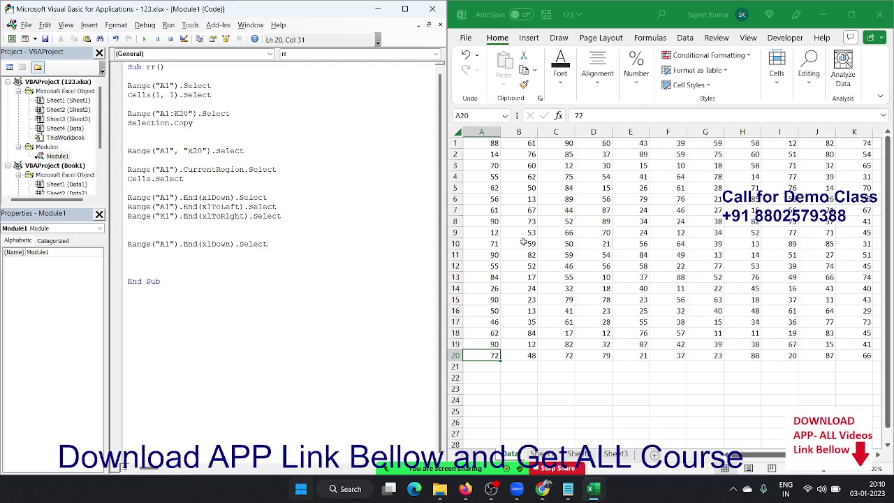
Step: Clear cell A9 and test Ctrl+Up/Down jumps around the gap in column A
click(494, 232)
key(Delete)
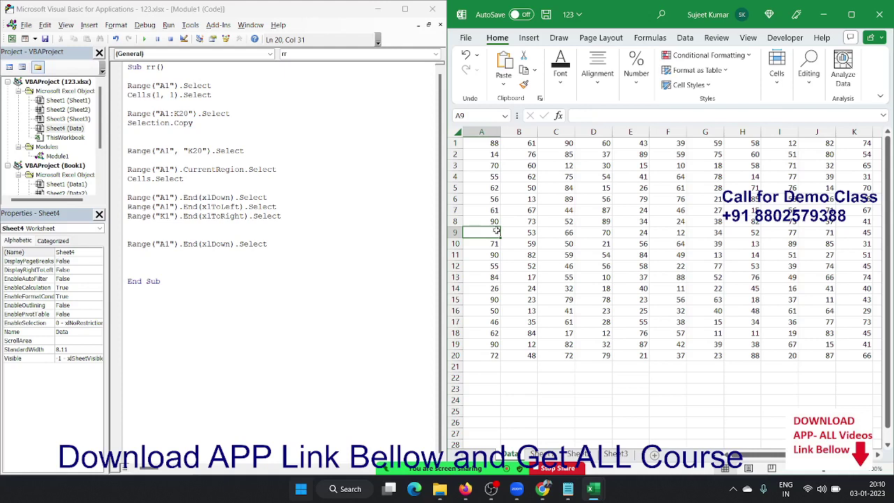
click(495, 153)
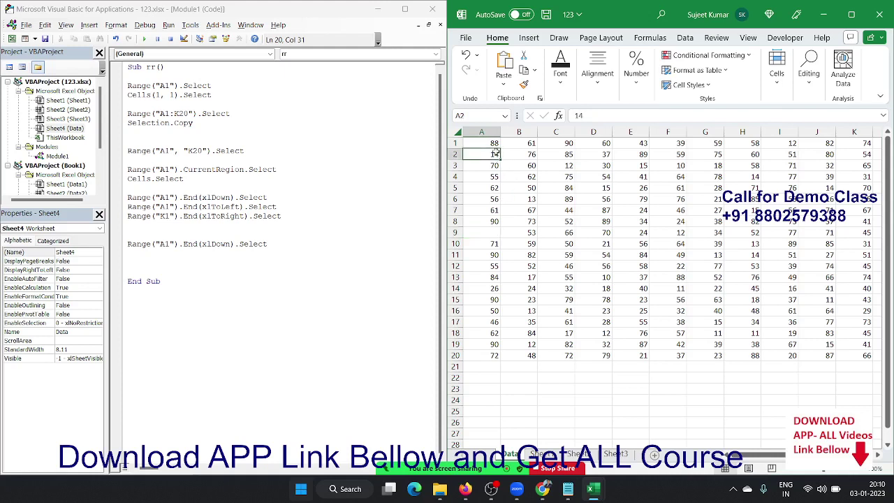
key(ctrl+Up)
key(ctrl+Down)
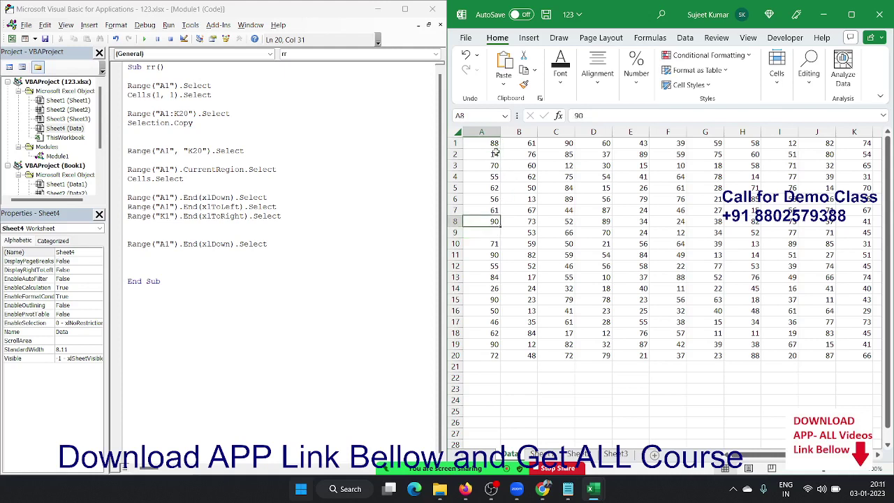
key(Down)
key(Down)
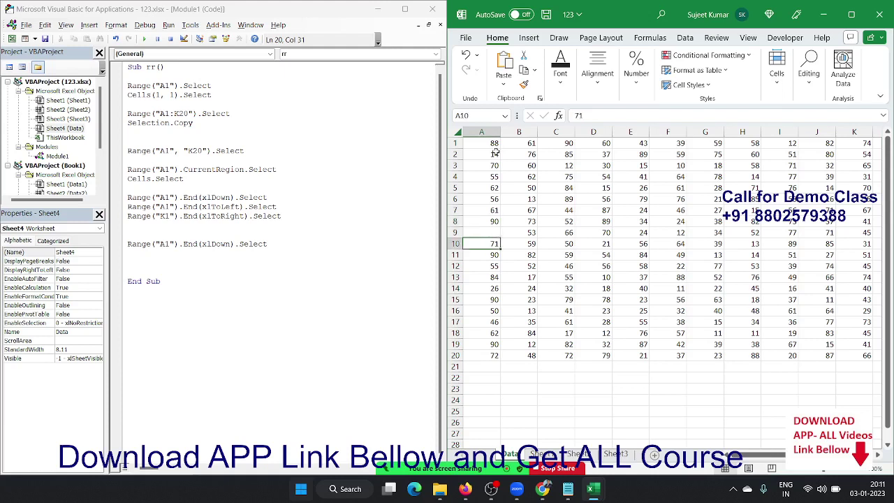
Step: Jump to A65000 via the Name Box, then Ctrl+Up to the last filled cell
click(484, 114)
text(a)
text(65000)
key(Return)
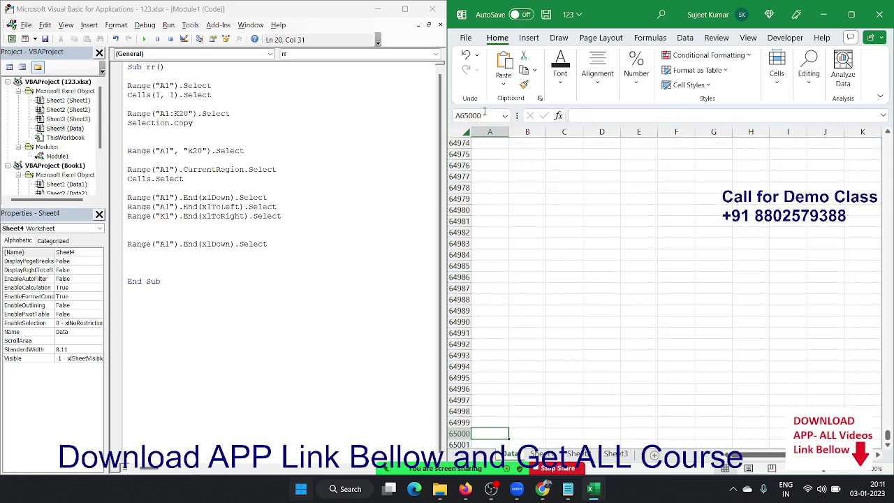
key(ctrl+Up)
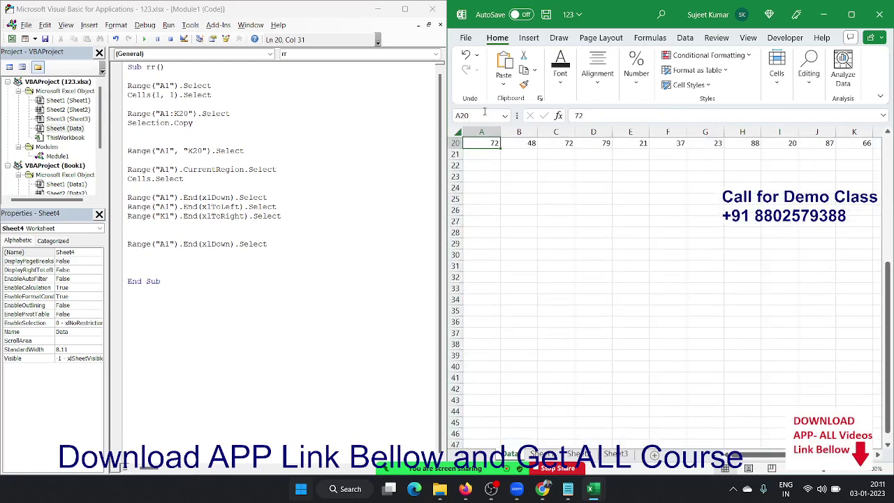
scroll(664, 290, up, 6)
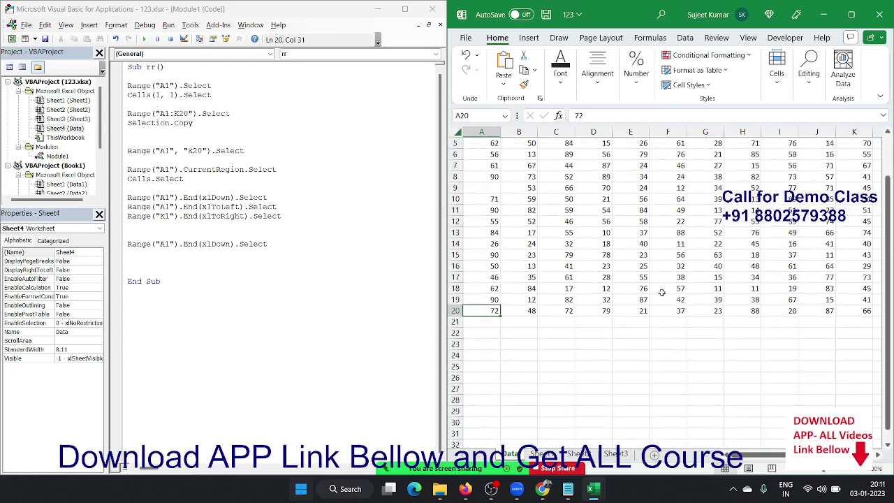
click(180, 271)
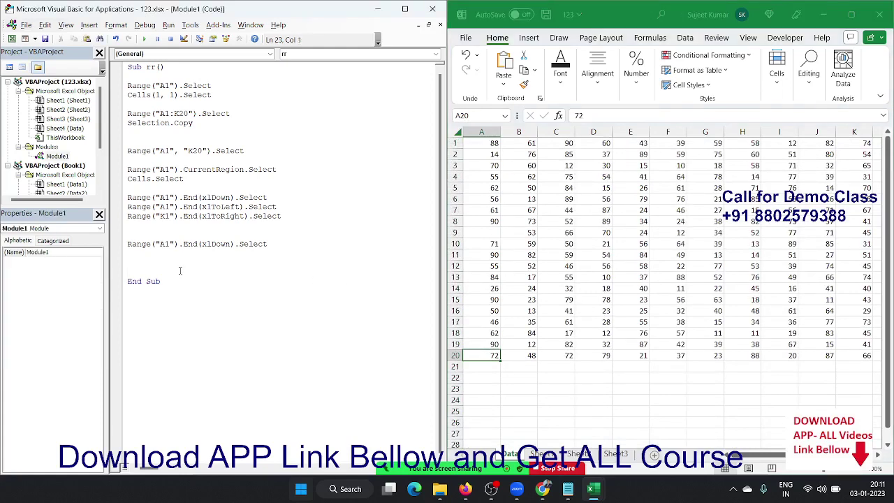
Step: Add the line Range("A65000").End(xlUp).Select to the macro
text(rang)
text(e("A)
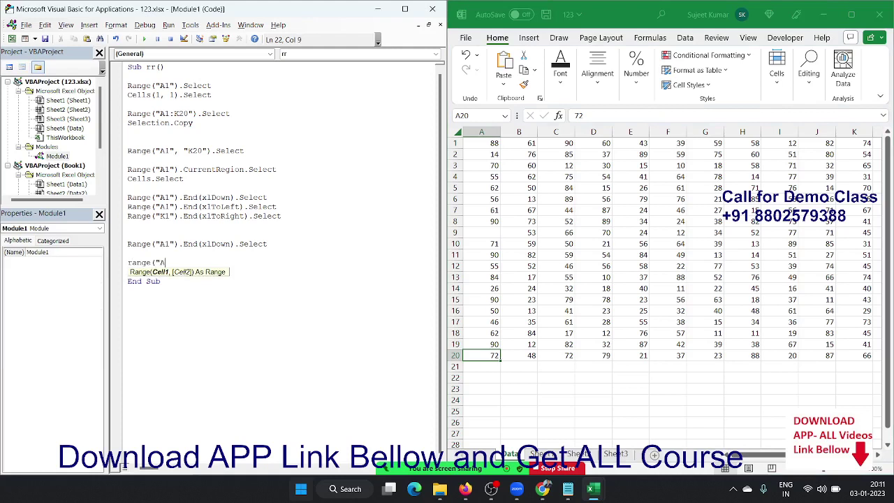
text(65000)
text(").e)
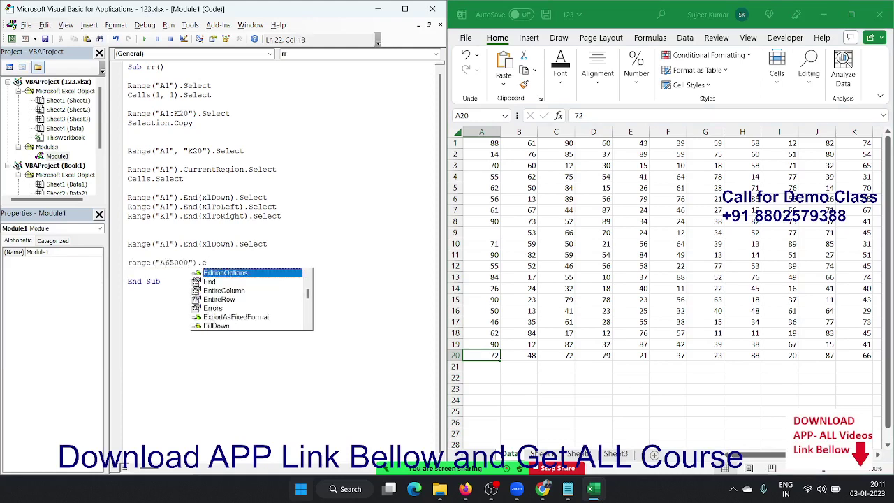
text(n)
key(Tab)
text(()
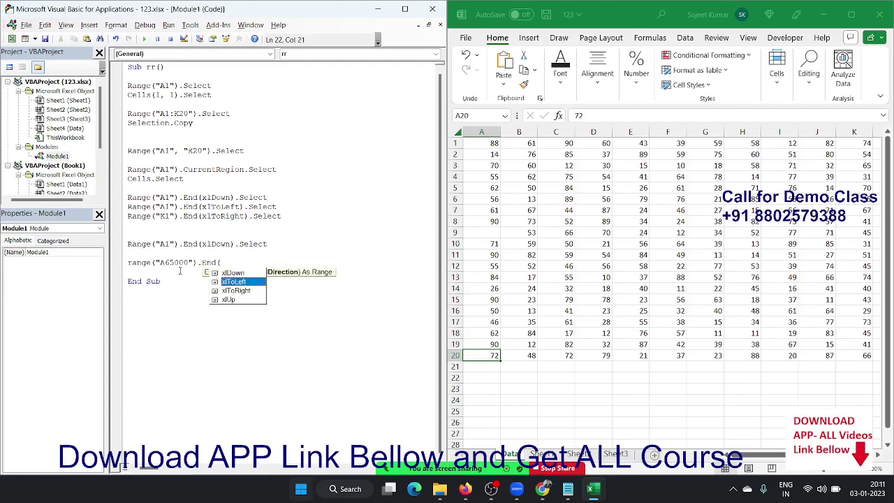
key(Down)
key(Down)
key(Down)
key(Tab)
text().)
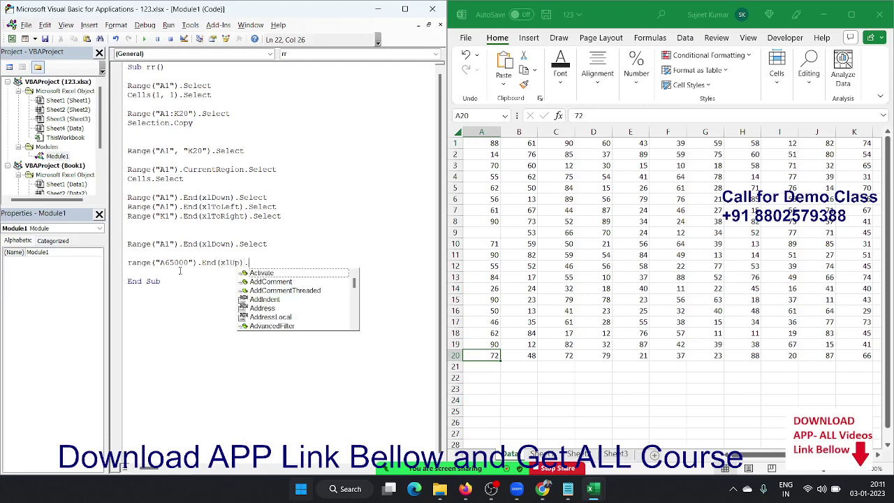
text(se)
key(Return)
key(Return)
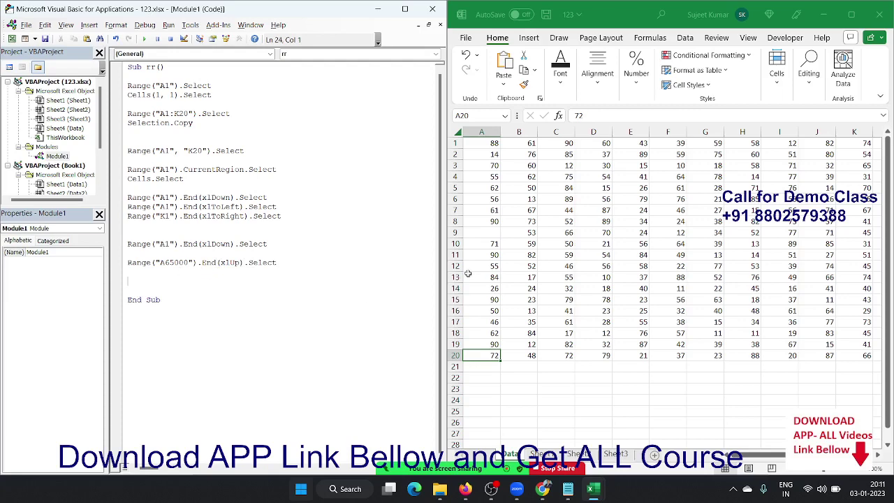
Step: Put 65 back into A9 and test Ctrl+Down from A1
click(487, 231)
text(6)
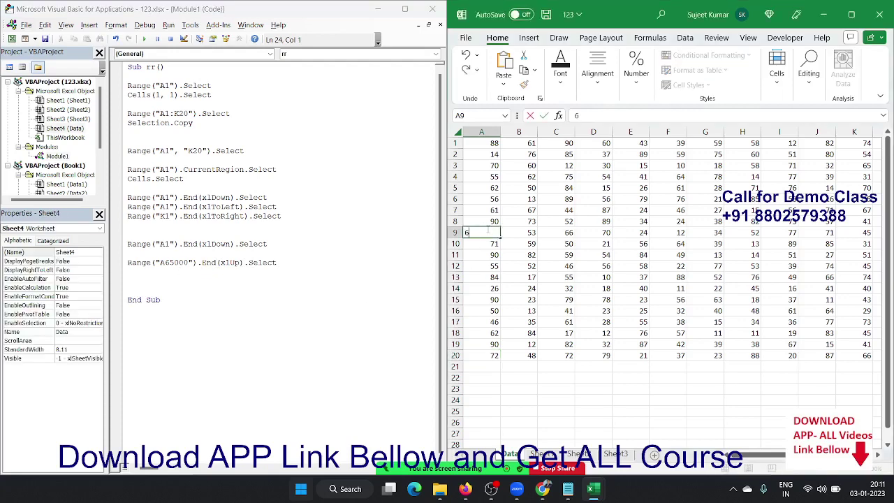
text(5)
key(ctrl+Return)
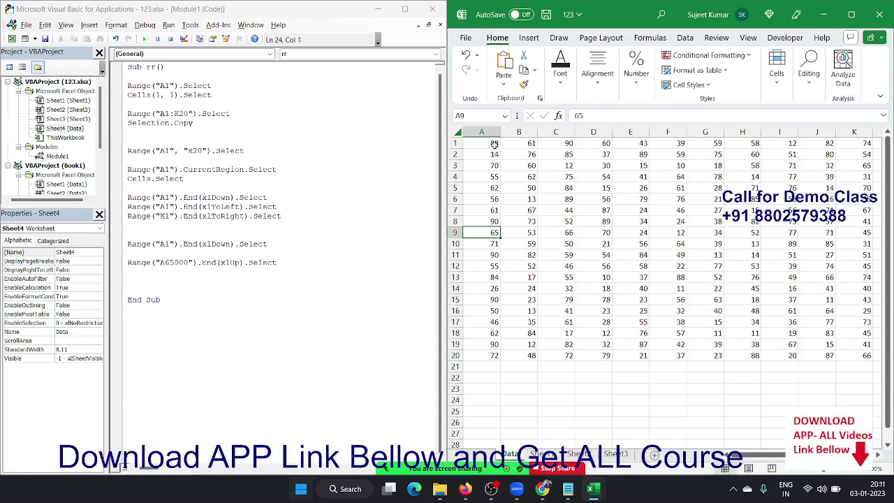
click(495, 144)
key(ctrl+Down)
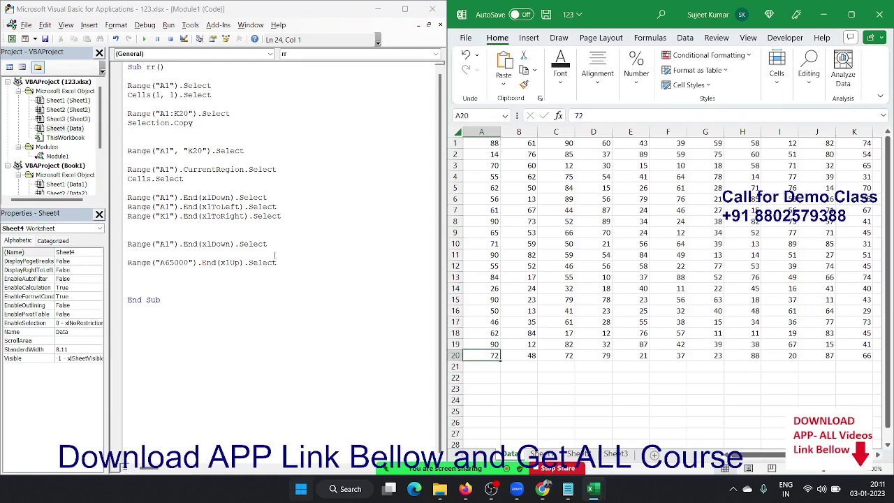
Step: Review the End(xlDown) code line and check the empty cell A21 below the data
drag(273, 244, 119, 244)
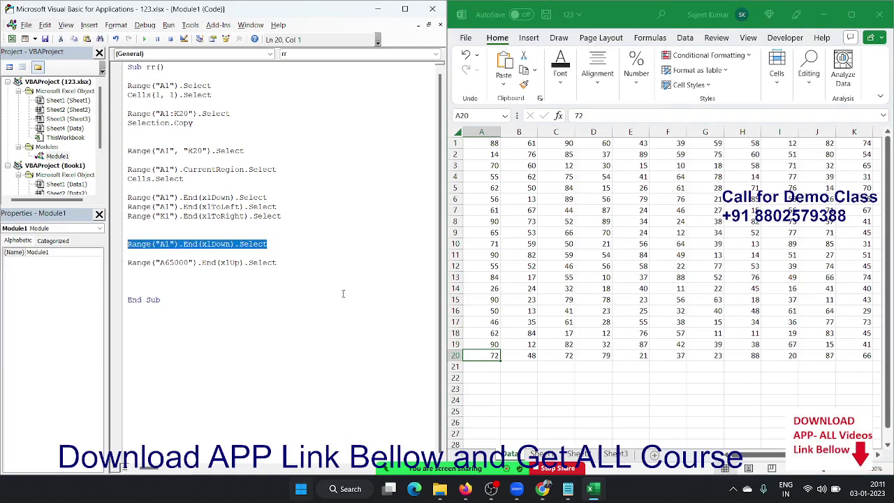
click(493, 357)
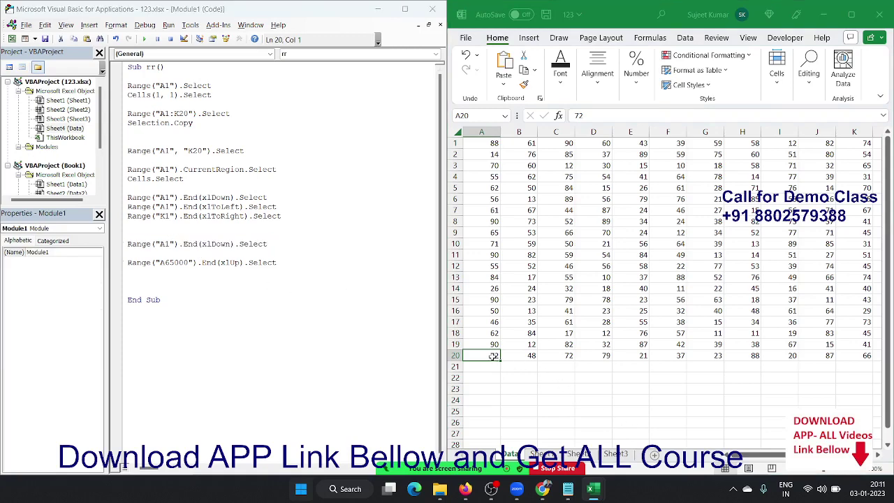
key(Down)
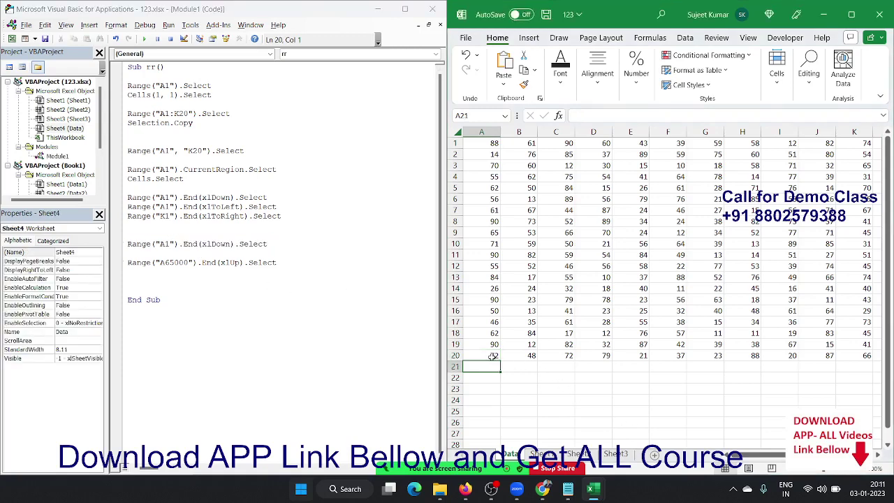
click(176, 290)
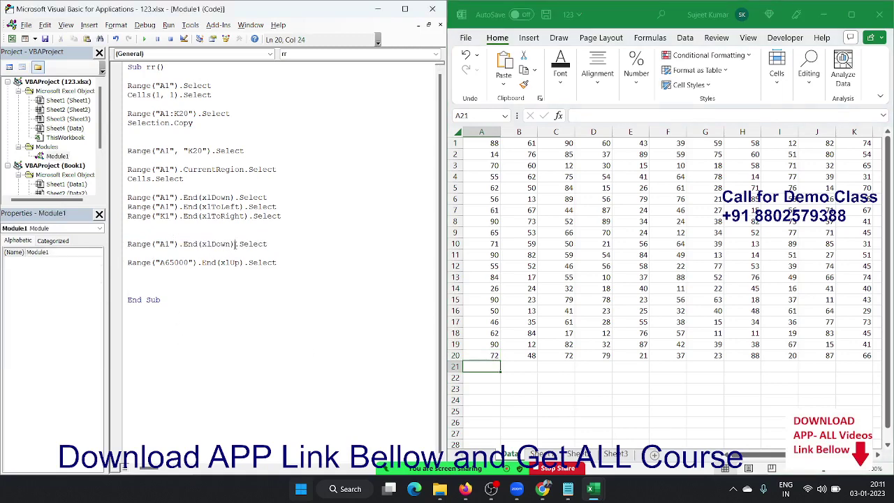
Step: Add Range("A1").End(xlDown).Offset(1, 0).Select by reusing the copied expression
drag(237, 244, 128, 244)
key(ctrl+c)
click(140, 281)
key(ctrl+v)
text(.Of)
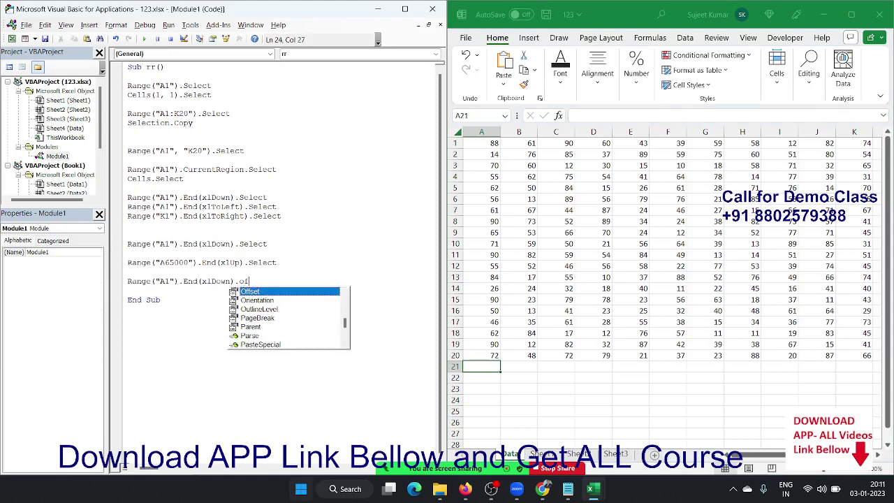
key(Tab)
text(()
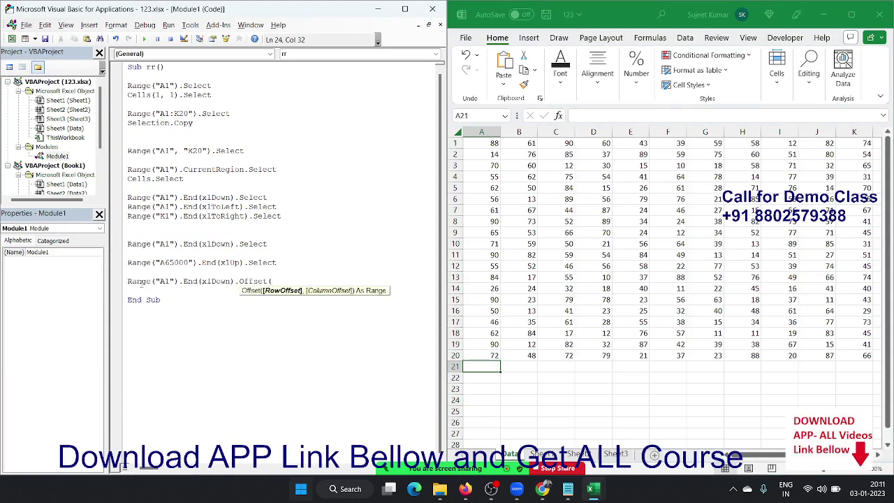
text(1, 0)
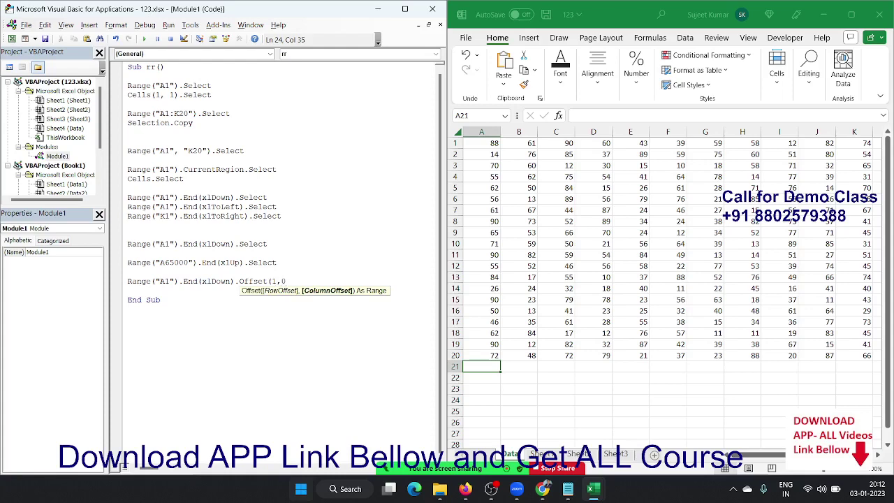
text().Sel)
key(Tab)
key(Return)
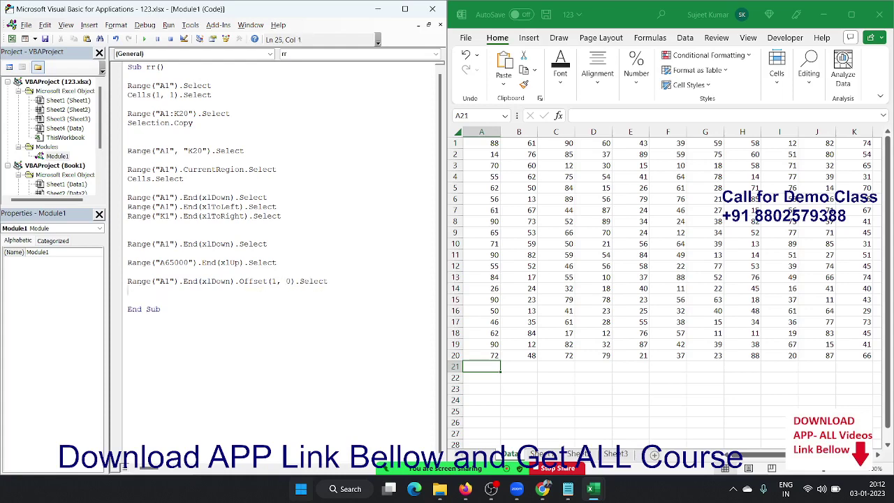
Step: Test in Excel: Ctrl+Down to A21, then select A1:K20 with Ctrl+Shift+Right/Down
click(487, 145)
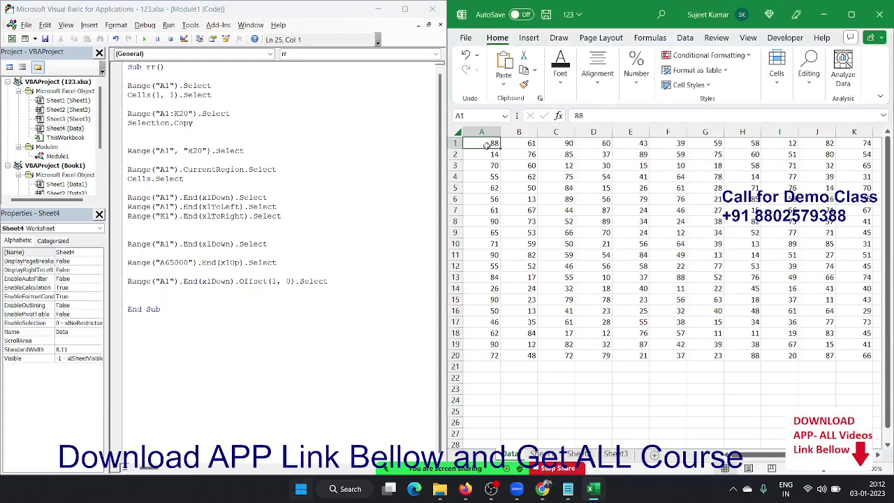
key(ctrl+Down)
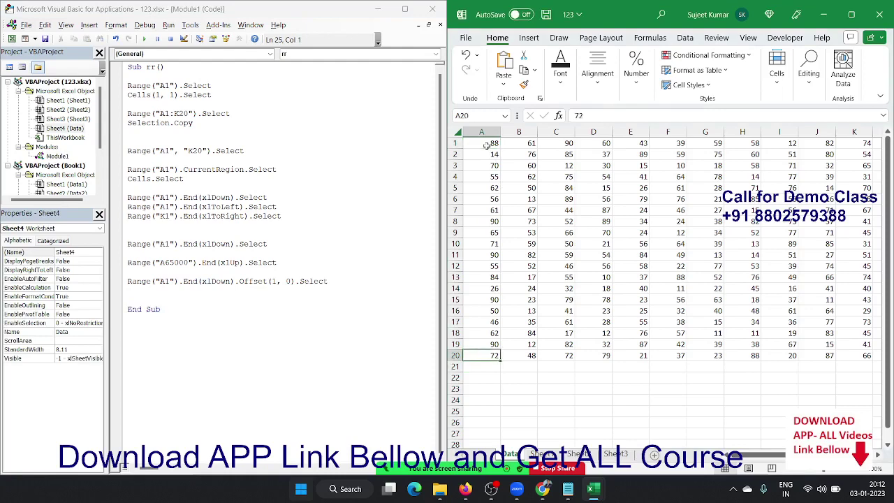
key(Down)
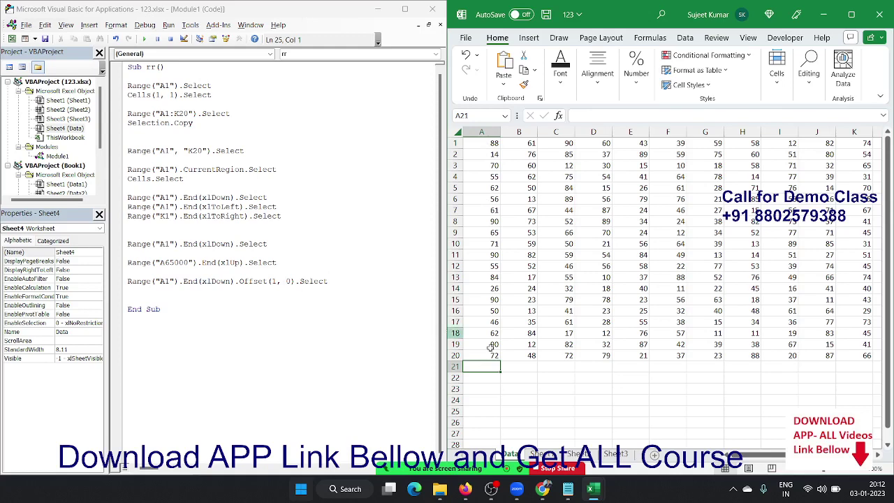
double_click(286, 281)
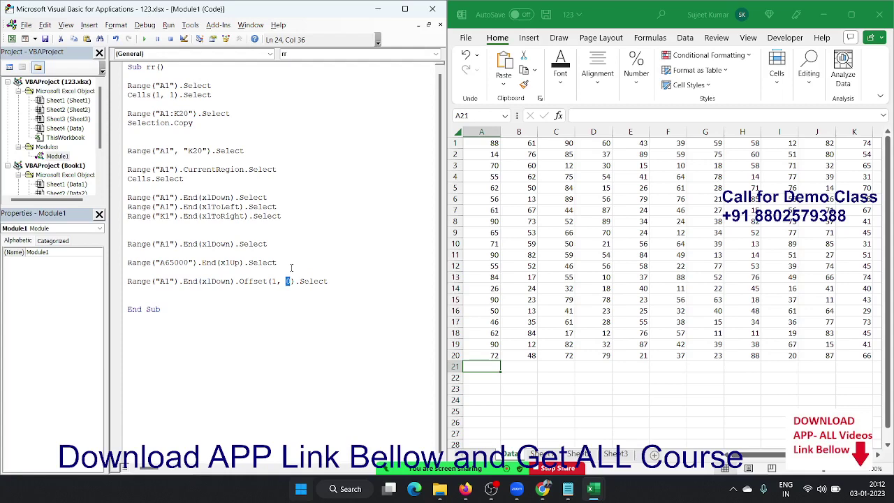
click(548, 205)
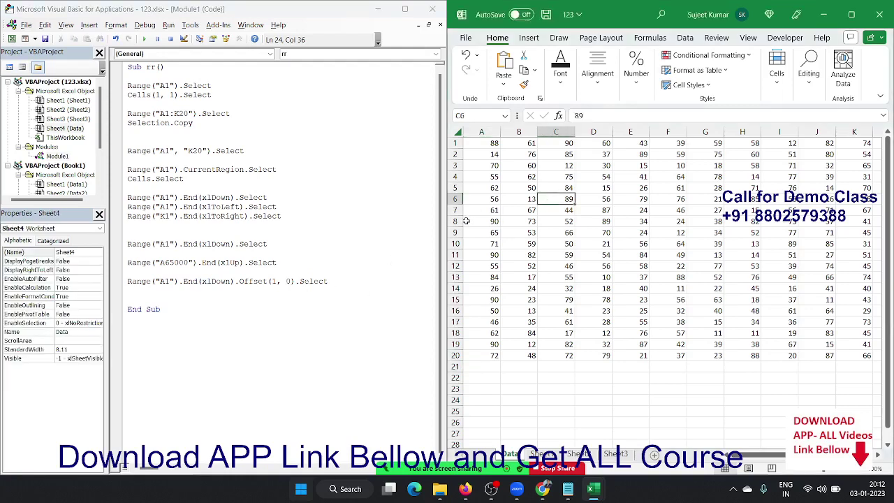
click(491, 143)
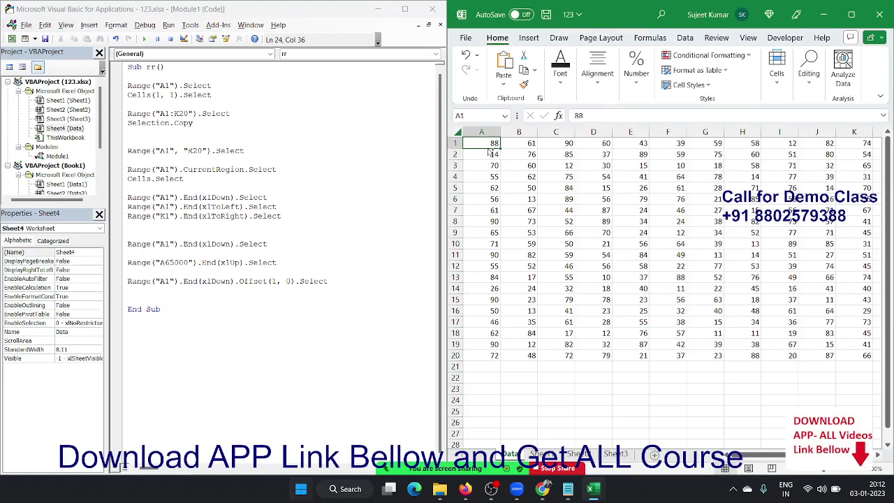
key(ctrl+shift+Right)
key(ctrl+shift+Down)
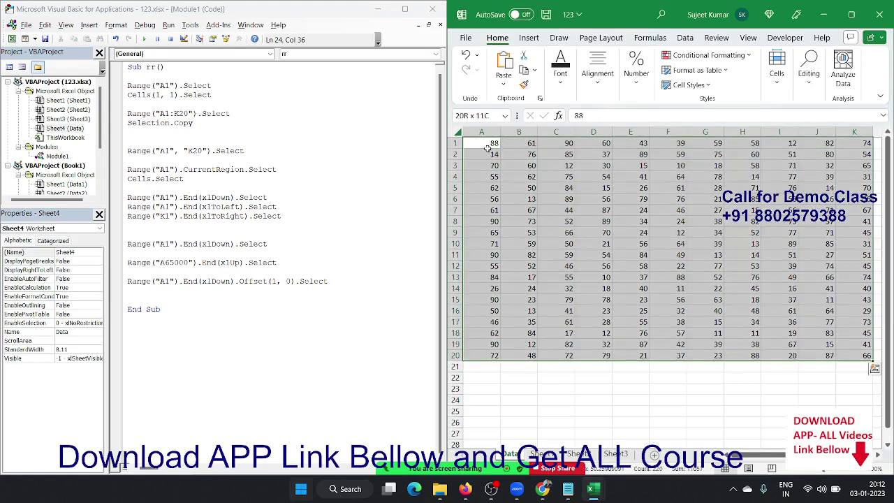
Step: Add the line Range("A1", Range("A1").End(xlToLeft)).Select below the Offset line
click(148, 285)
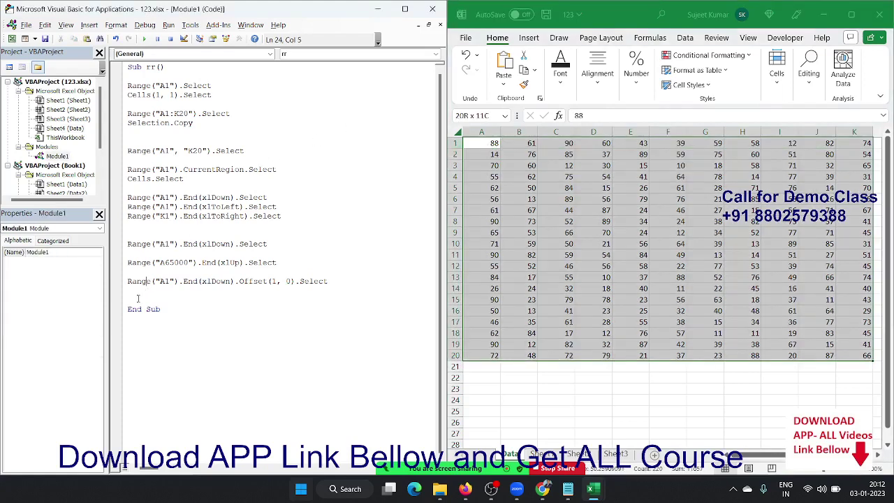
key(Down)
key(Down)
key(Return)
key(Return)
text(range()
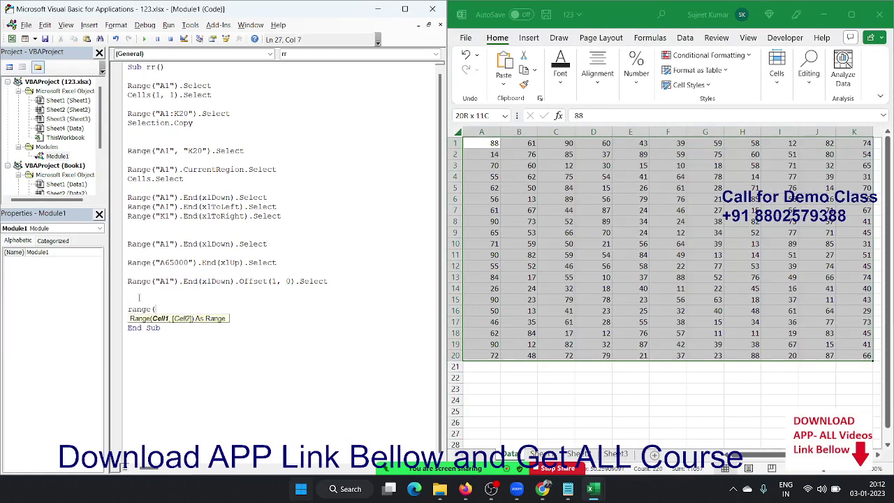
text("A1)
text(,rang)
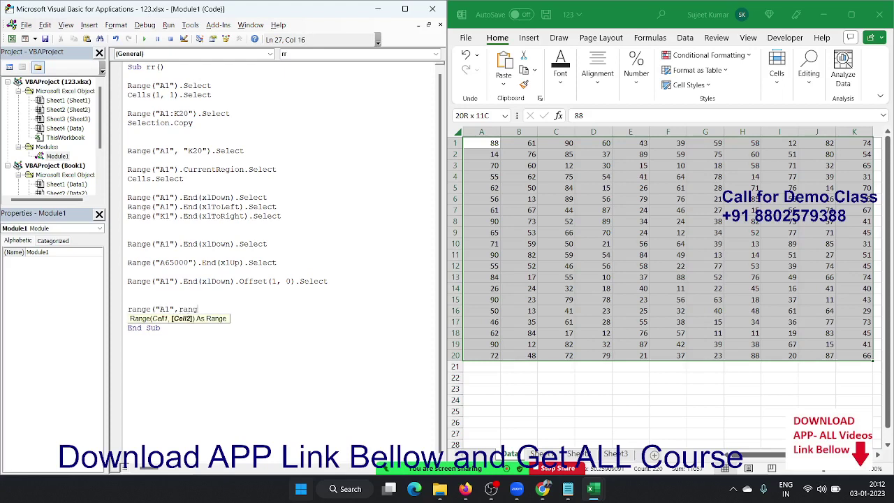
text(e("A)
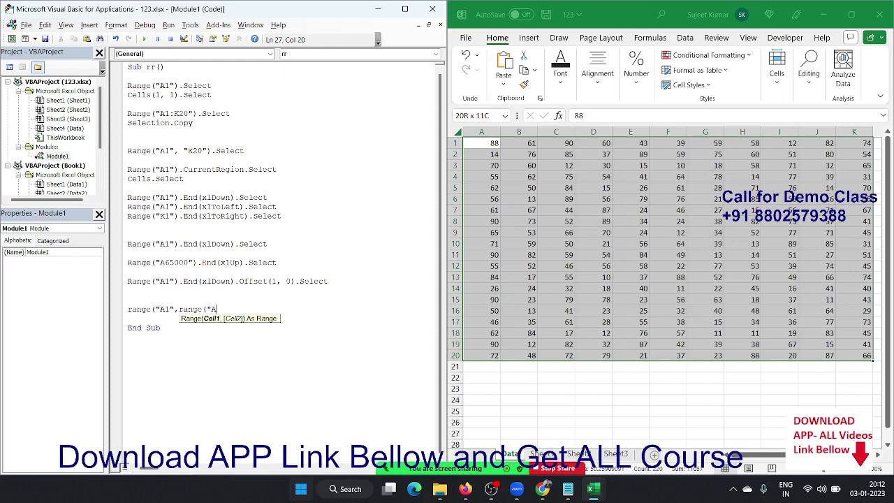
text(1").)
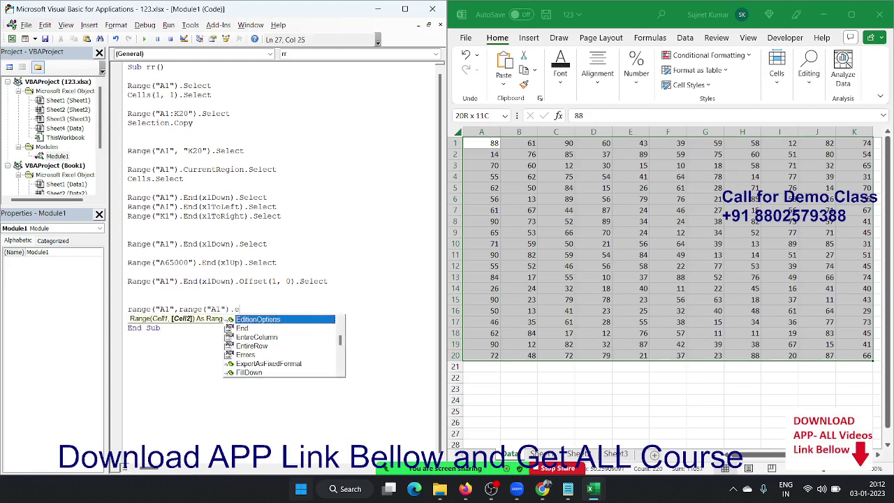
text(e)
key(Tab)
key(BackSpace)
key(BackSpace)
key(BackSpace)
key(BackSpace)
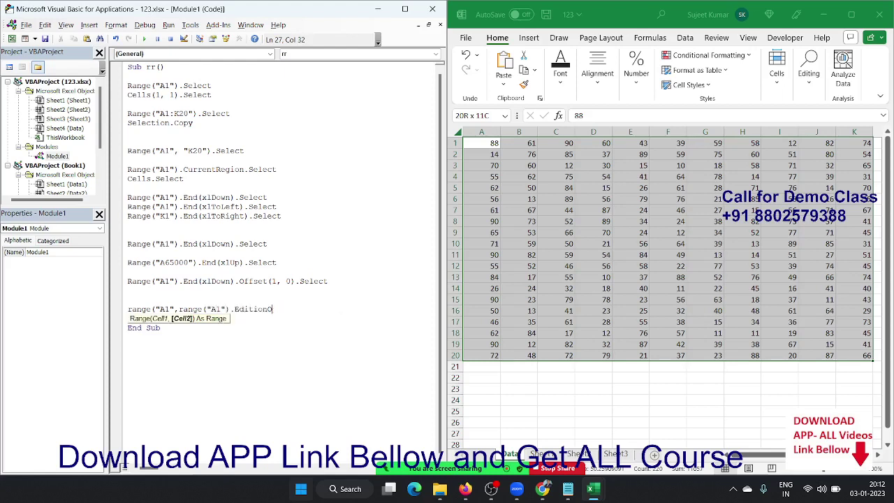
key(BackSpace)
key(BackSpace)
key(BackSpace)
text(.en)
key(Tab)
text(()
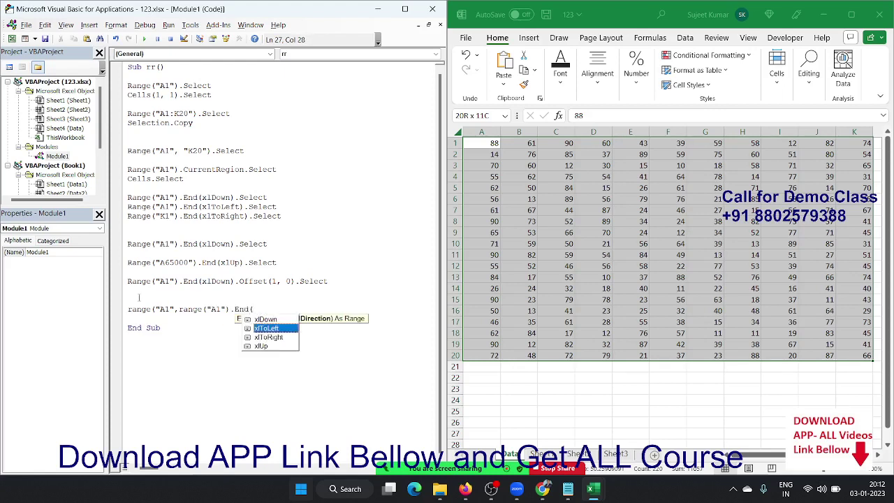
key(Tab)
text()))
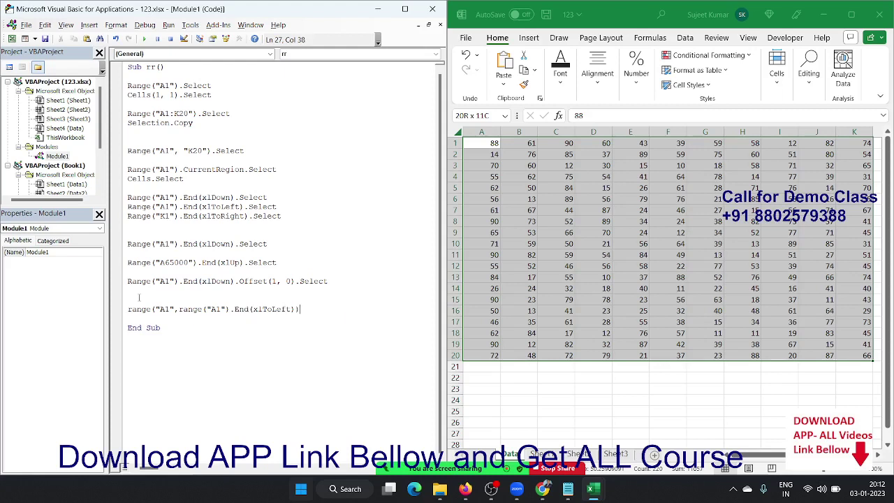
text(.Select)
key(Return)
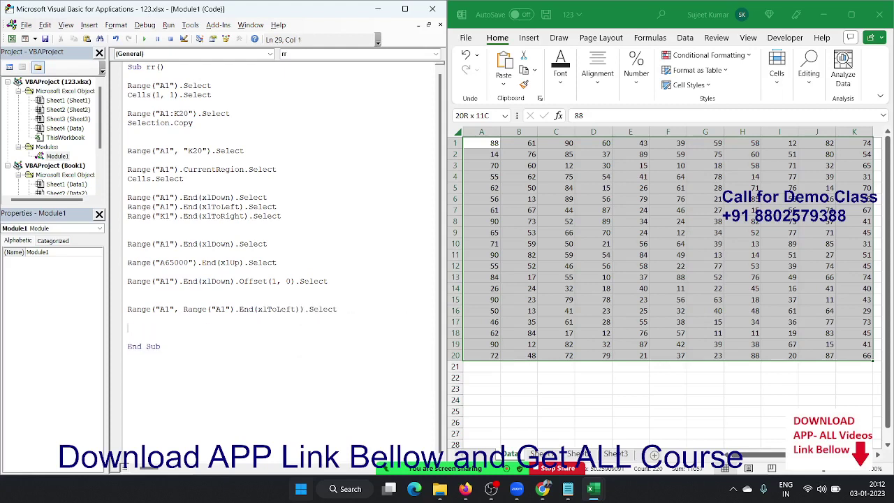
Step: Set a breakpoint on Range("A1", "K20").Select and highlight the new line's two range arguments
click(117, 154)
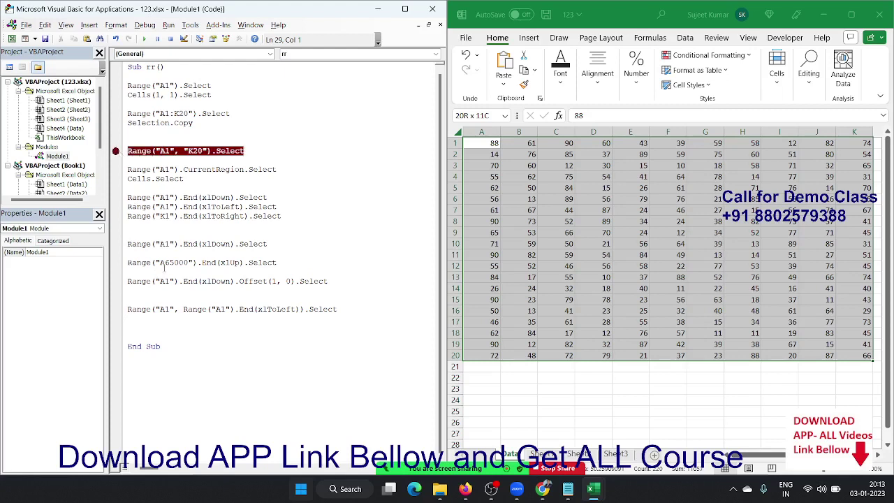
double_click(164, 308)
drag(179, 309, 301, 309)
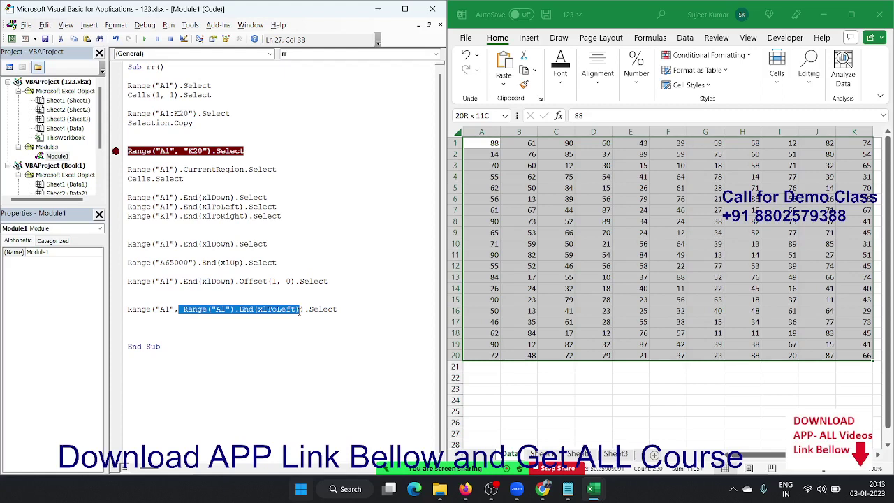
key(Down)
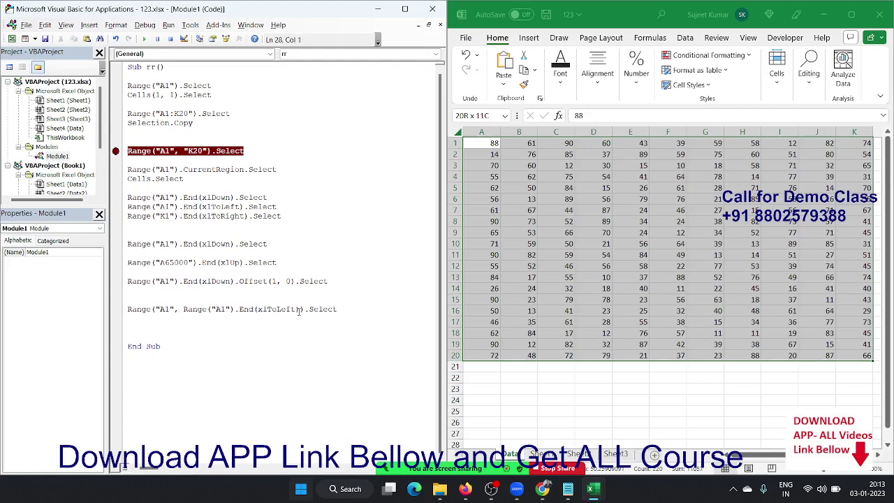
Step: Select A1:K20 on the sheet by selecting row 1 to K1, then Shift+Ctrl+Down
click(495, 143)
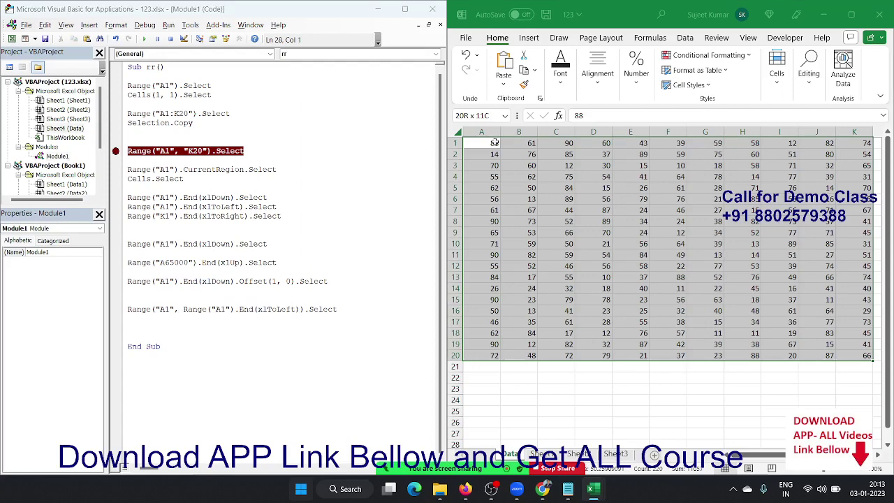
drag(494, 144, 873, 155)
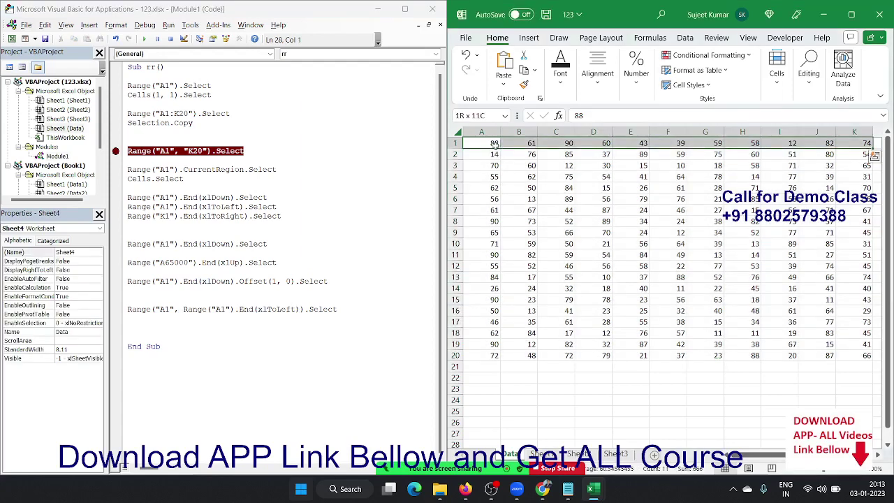
key(ctrl+shift+Down)
Step: Add Range(Selection, Selection.End(xlDown)).Select and remove the breakpoint on the Range("A1", "K20") line
click(159, 318)
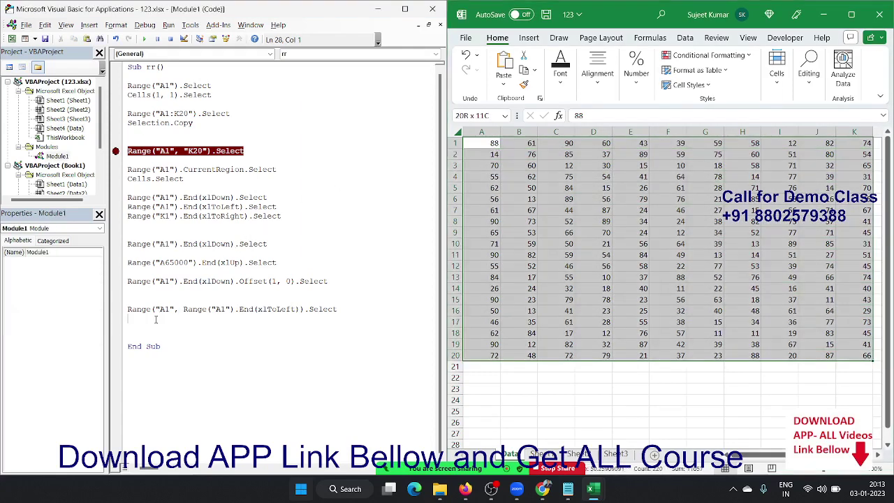
text(range)
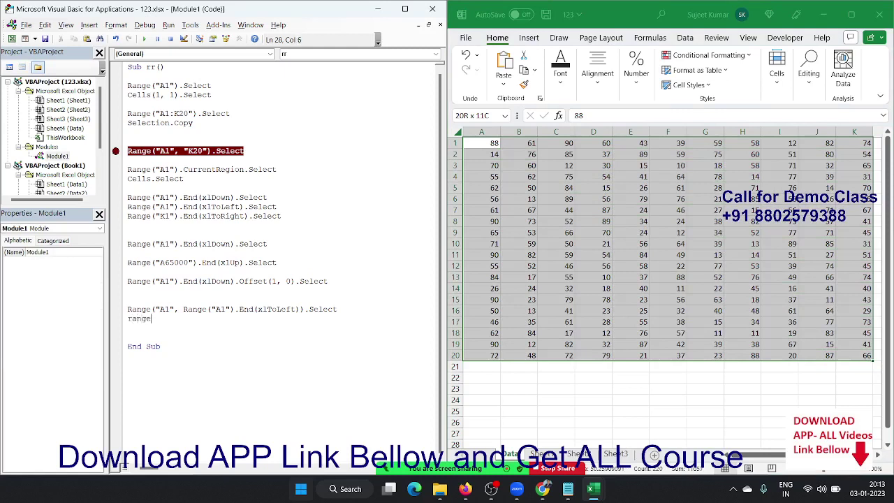
text(("A)
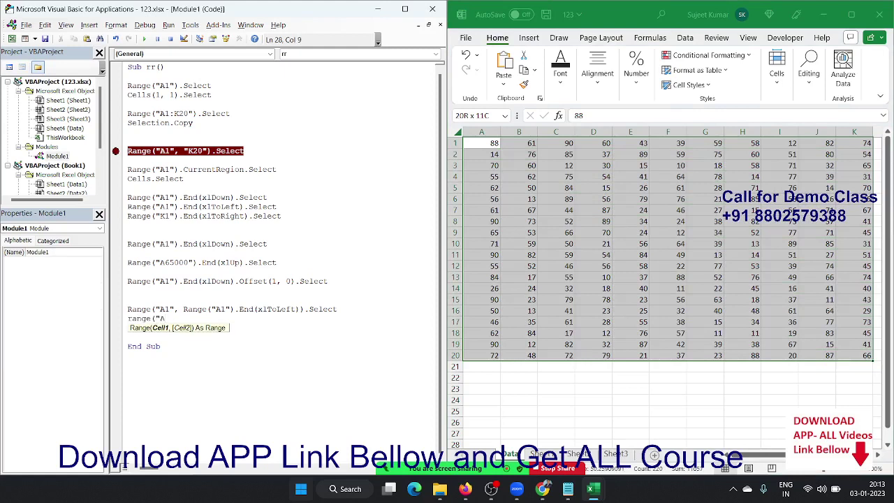
key(BackSpace)
key(BackSpace)
text(sele)
text(ction)
text(,sele)
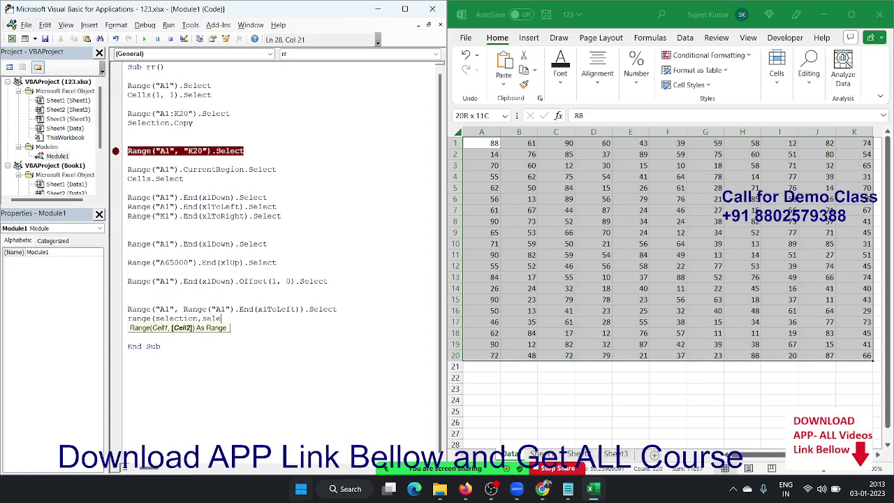
text(ction.)
text(end()
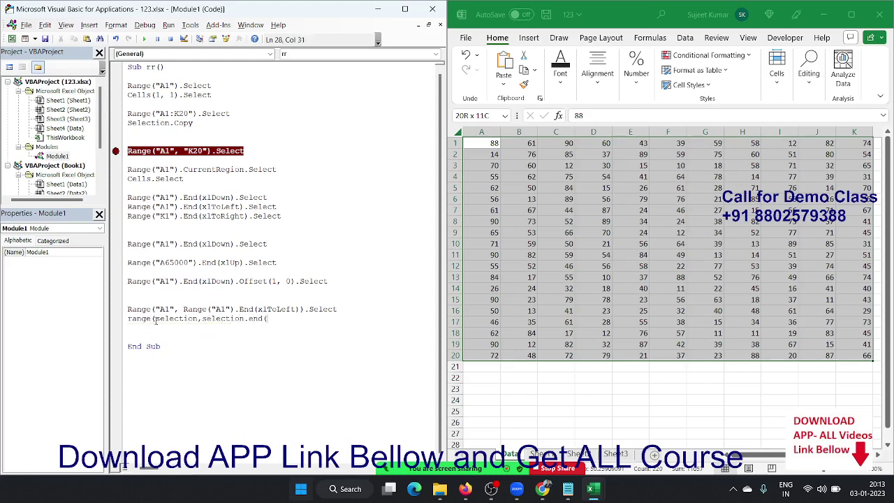
text(xldown)
text()))
text(.se)
key(Return)
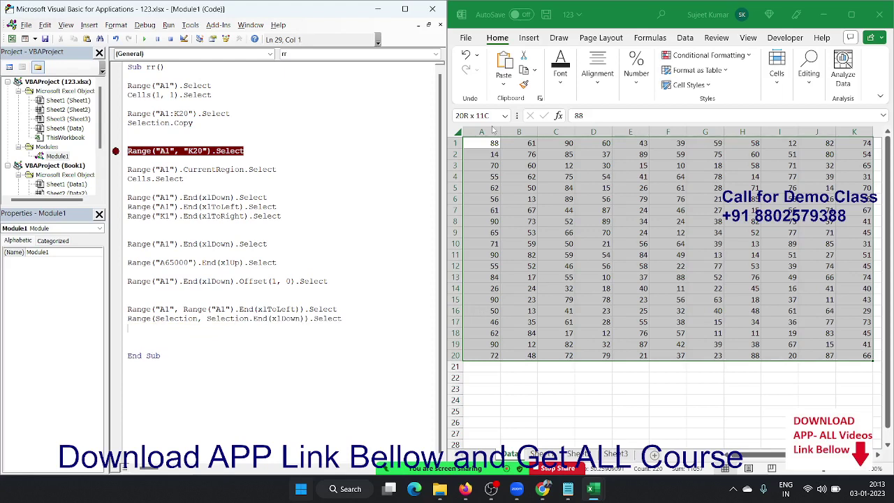
click(283, 160)
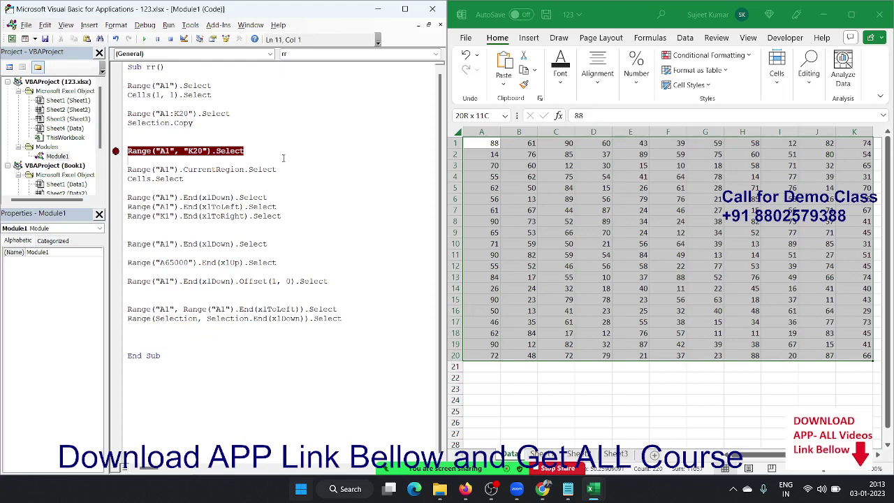
click(116, 151)
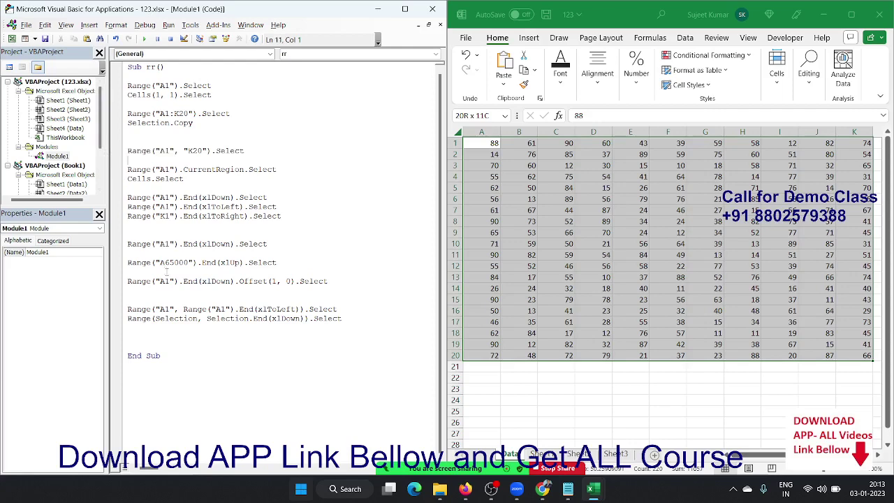
Step: Step into rr, move the execution point to the A1 edge-selection line and run it
click(165, 293)
click(556, 177)
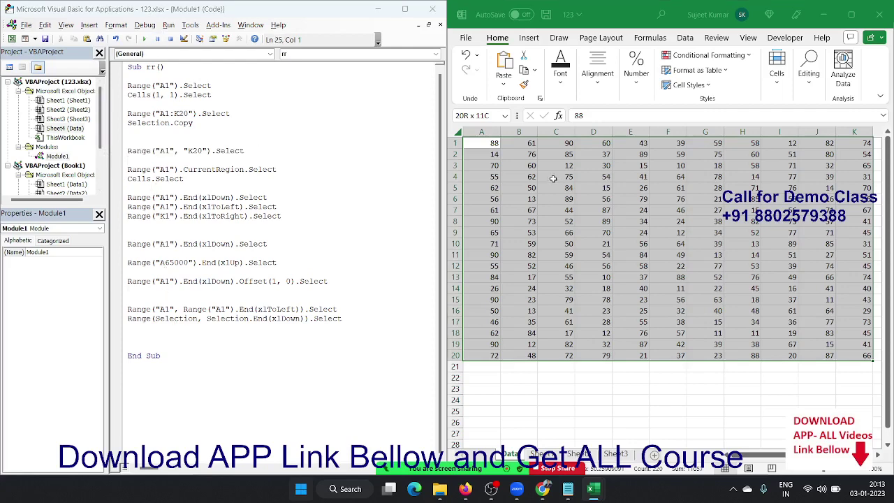
click(145, 24)
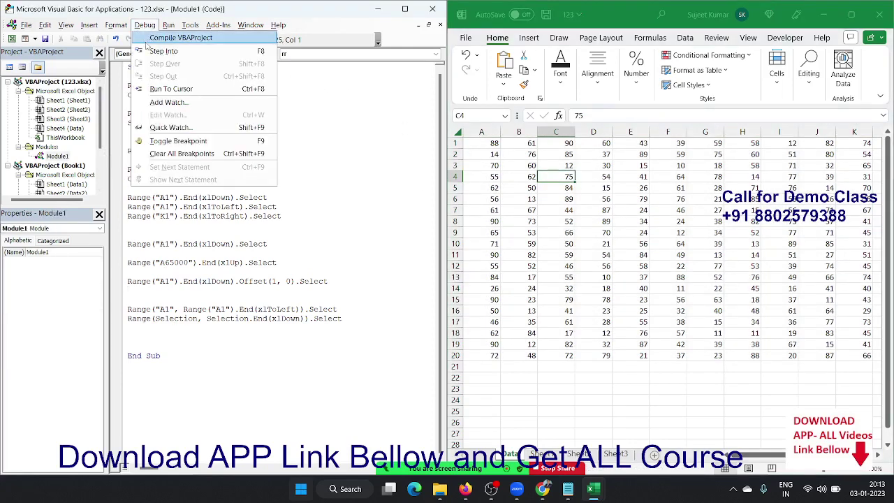
click(155, 52)
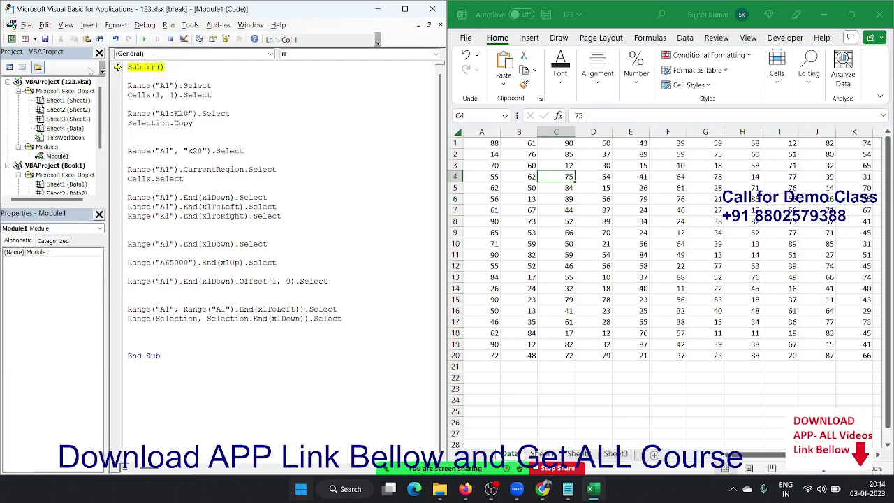
drag(116, 67, 128, 313)
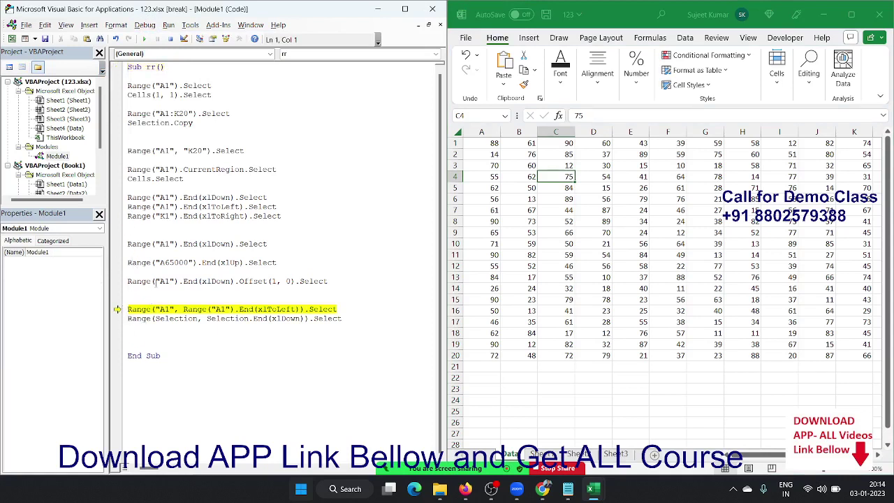
key(F8)
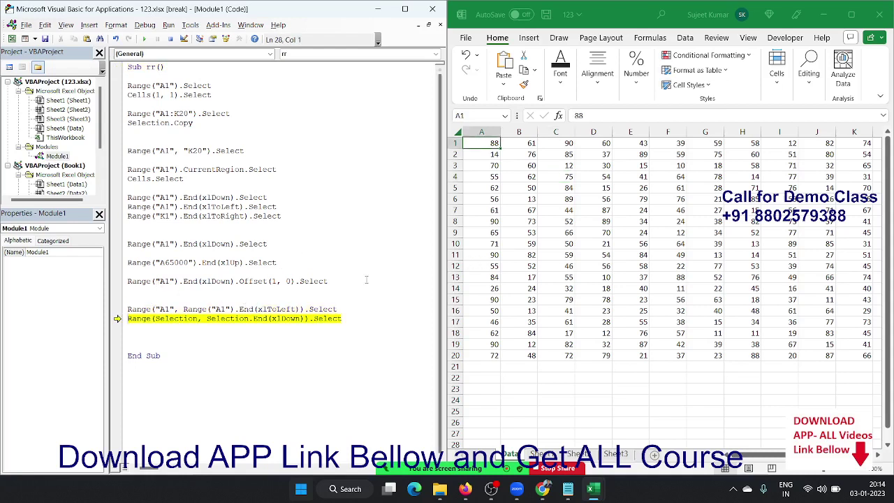
Step: Change xlToLeft to xlToRight, rerun that line and step through the downward extension
double_click(285, 311)
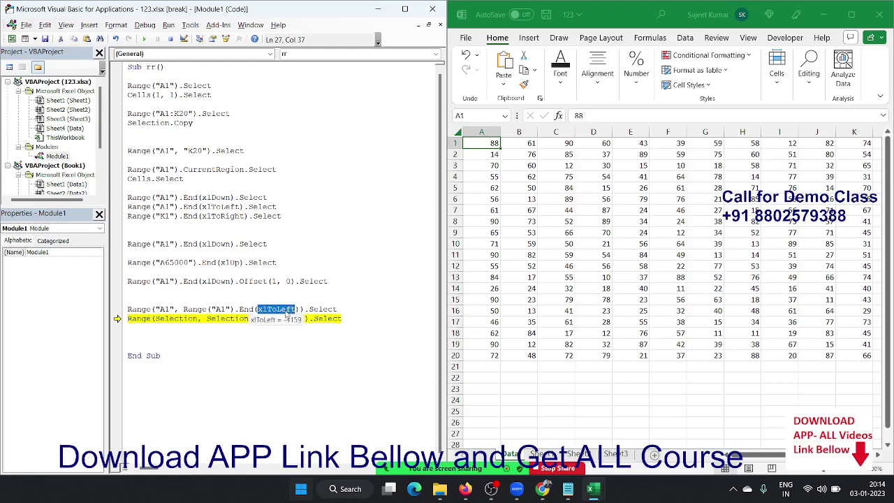
text(xlto)
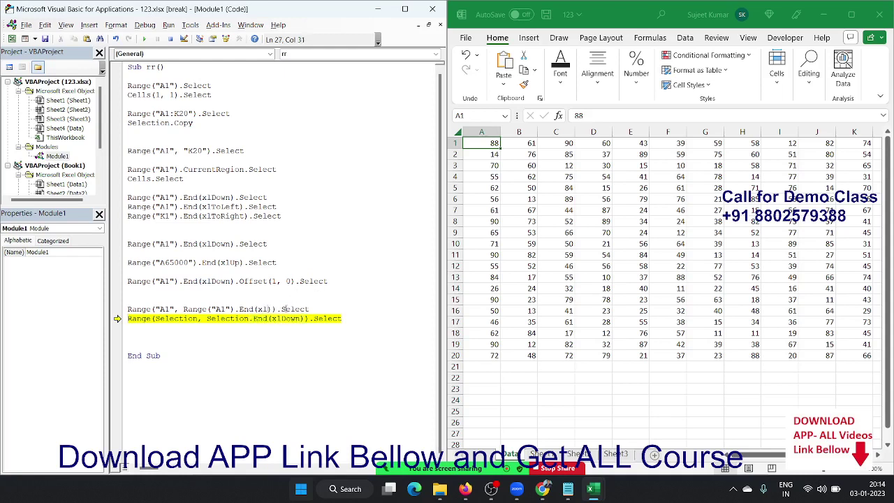
text(right)
click(267, 336)
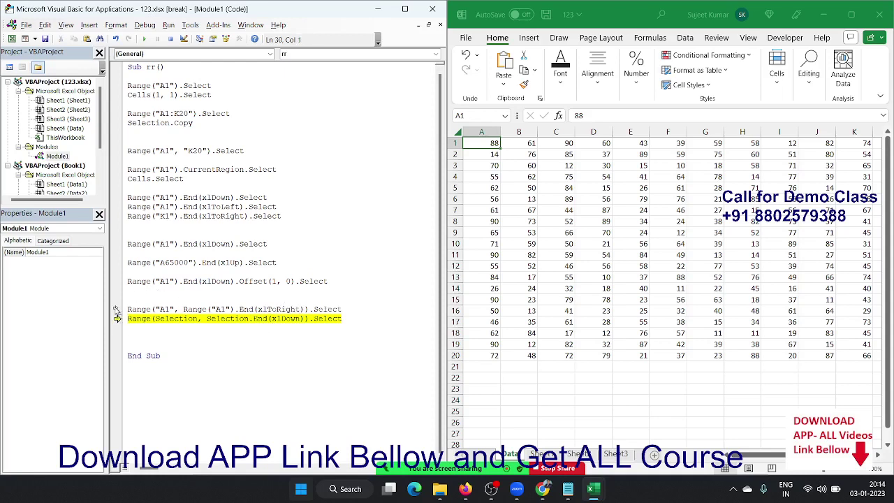
drag(118, 318, 118, 309)
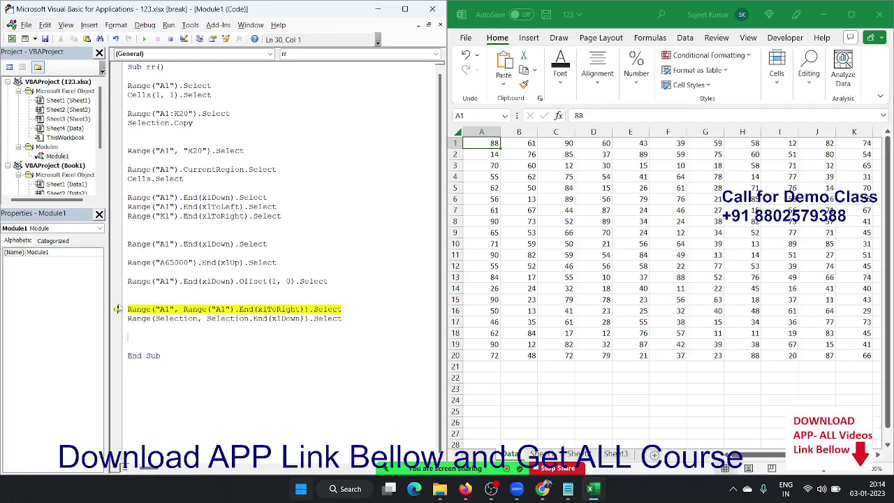
key(F8)
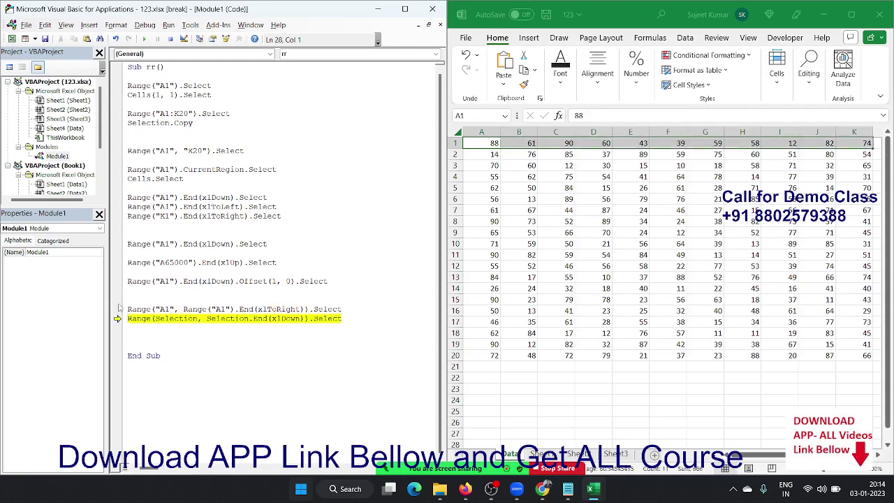
key(F8)
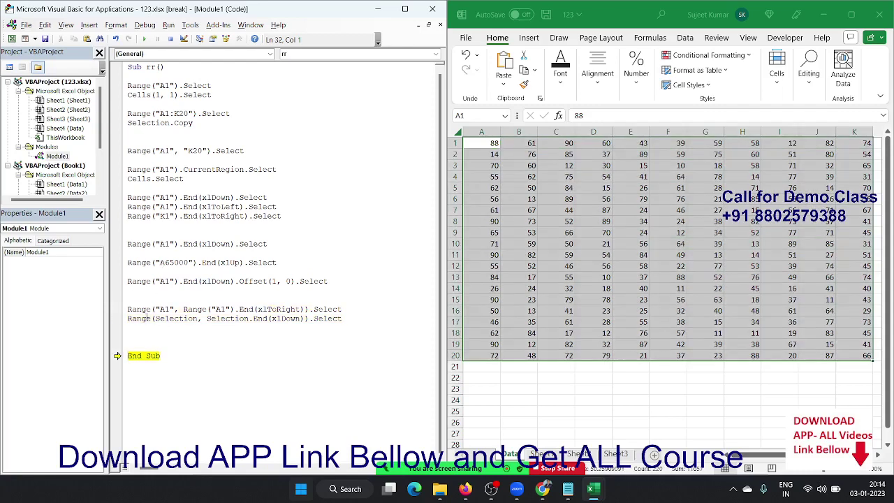
click(147, 318)
Step: Reset the macro run and select A8:A17 and E1:G1 on the sheet
click(171, 39)
drag(482, 321, 495, 211)
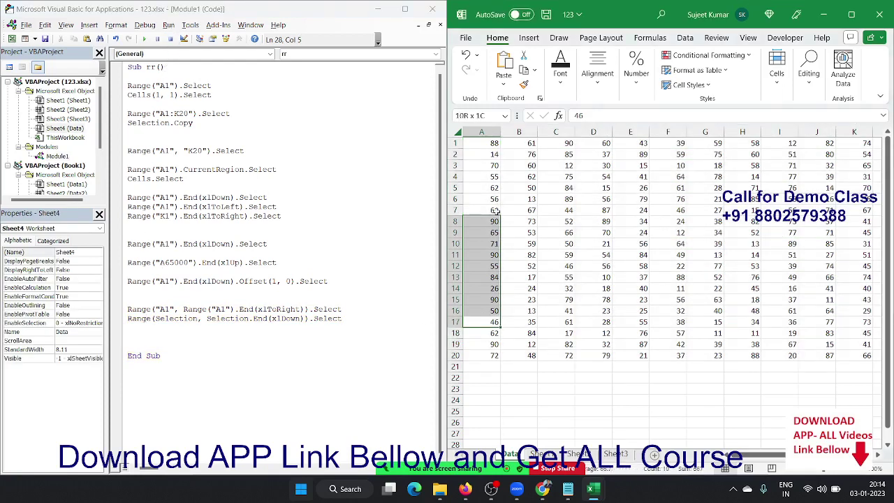
drag(638, 143, 718, 133)
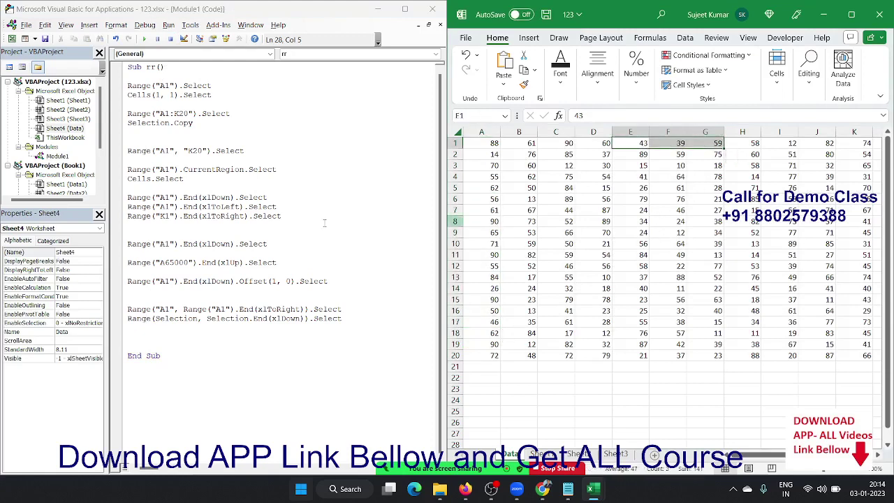
Step: Add r = Range("A65000").End(xlUp).Row to store the last data row
click(130, 339)
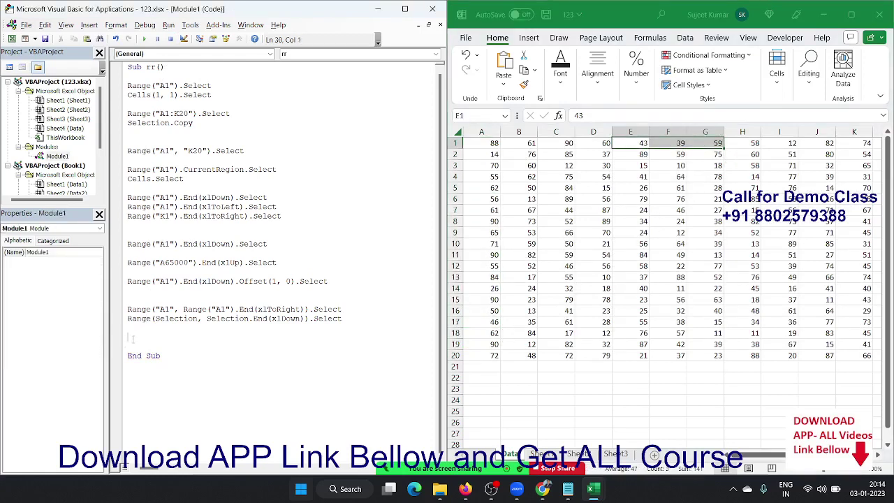
key(Return)
text(r)
text(a)
text(\)
key(BackSpace)
key(BackSpace)
text(=range)
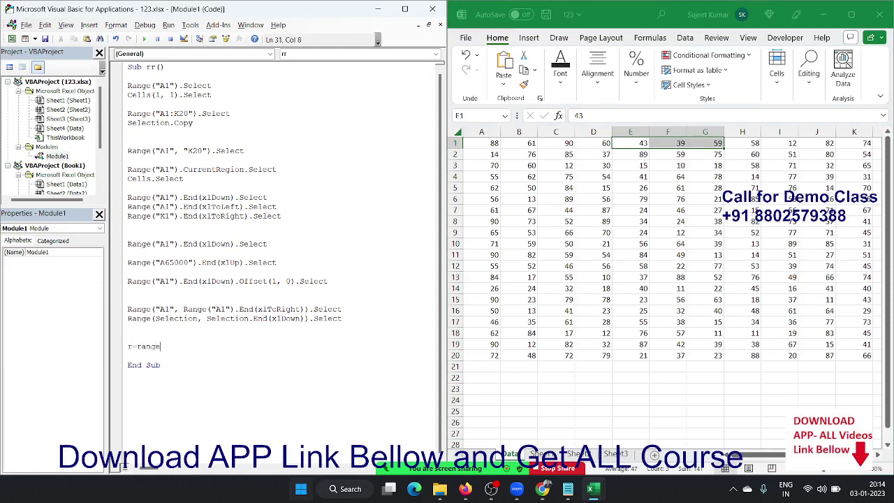
text(("A)
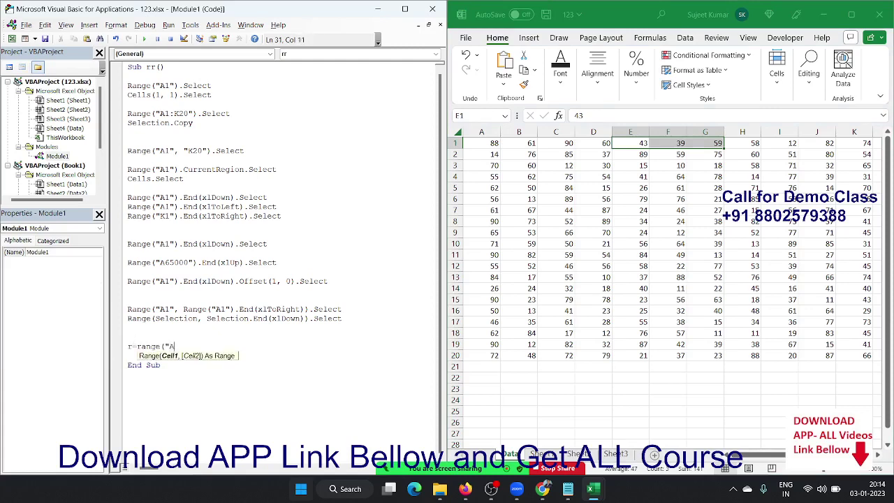
text(65000")
text().e)
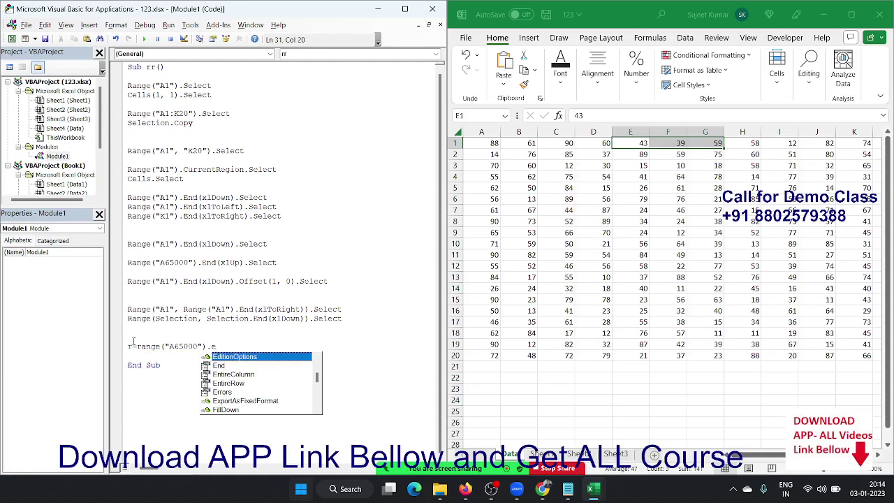
text(n)
key(Tab)
text(()
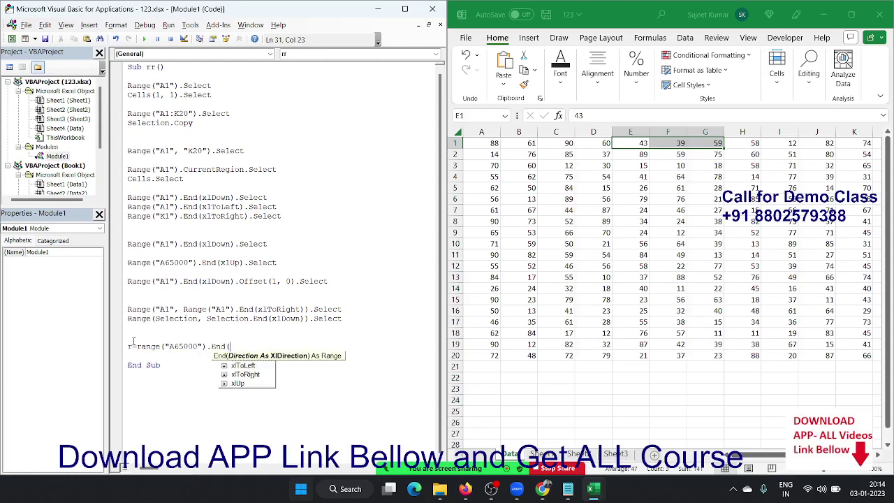
text(xlu)
key(Tab)
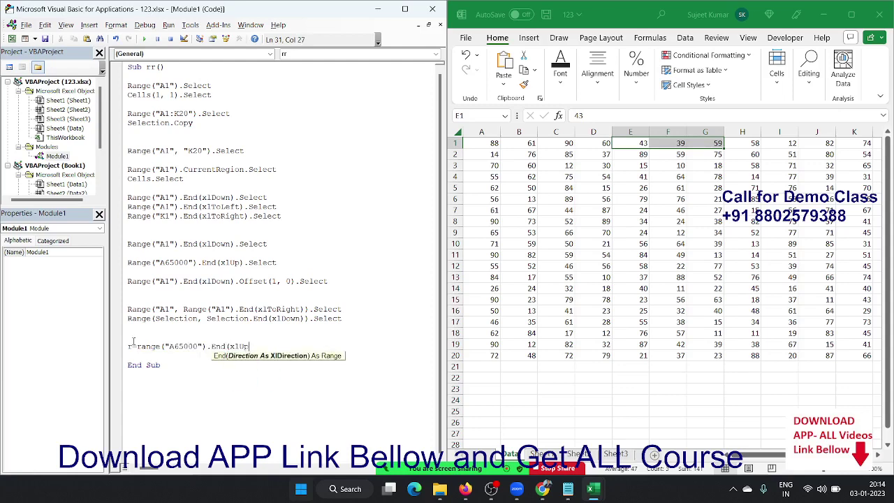
text().r)
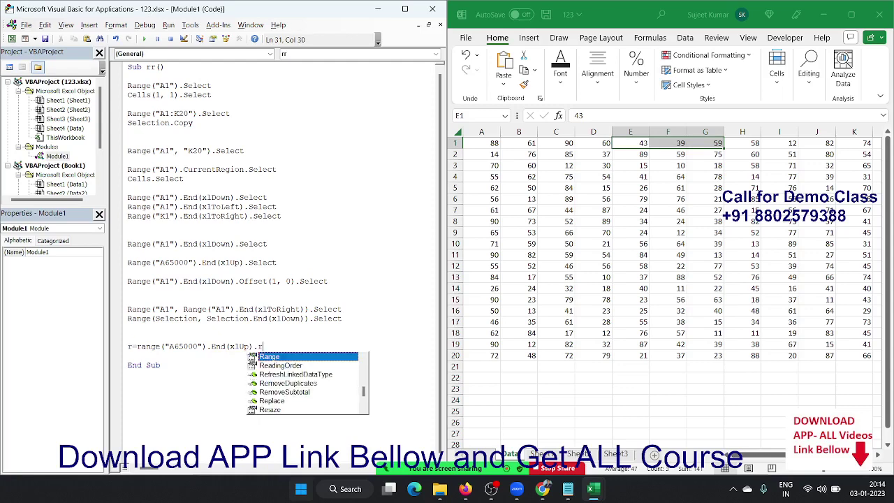
text(ow)
key(Return)
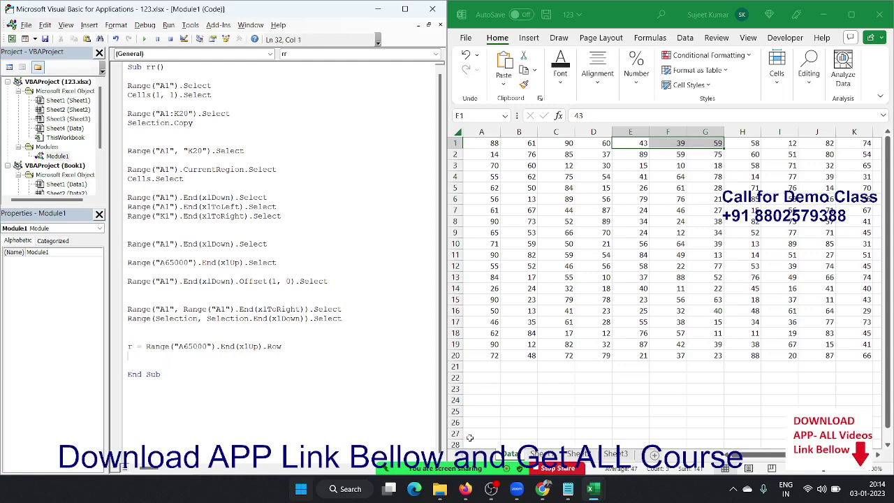
Step: Add c = Range("XFD1").End(xlToLeft).Column to store the last data column
click(503, 354)
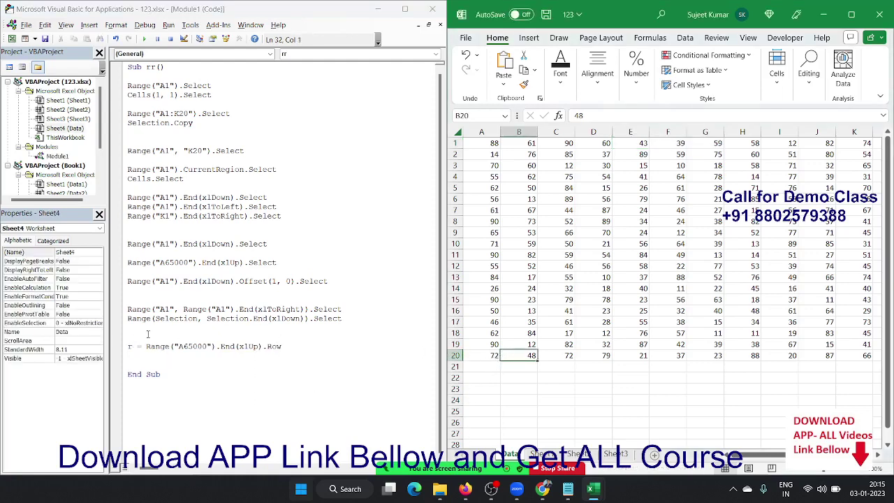
click(133, 353)
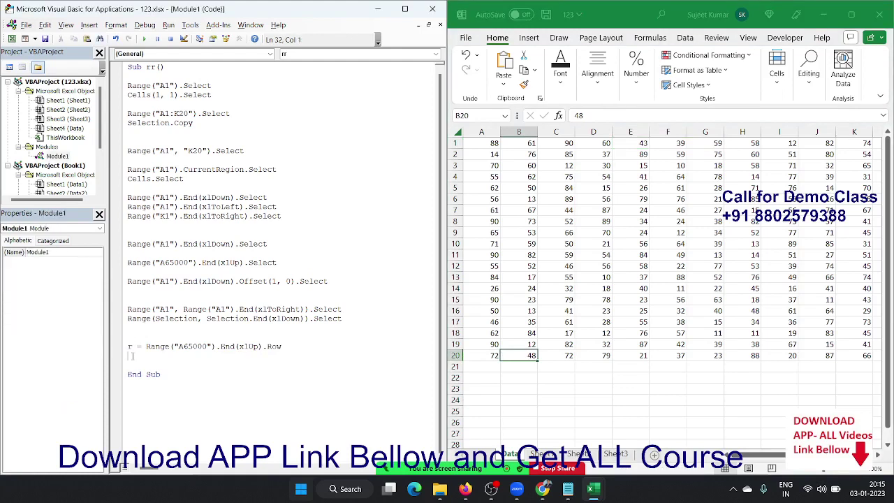
text(c=ran)
text(ge(")
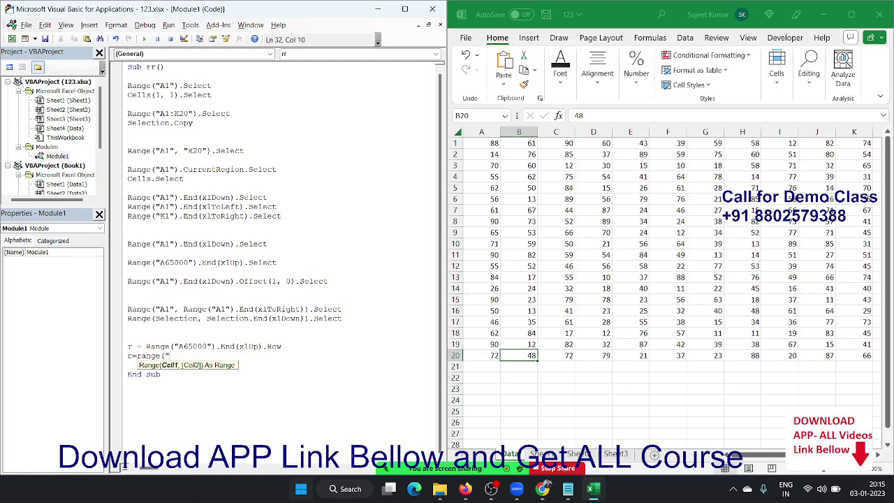
text(XF)
text(D1").)
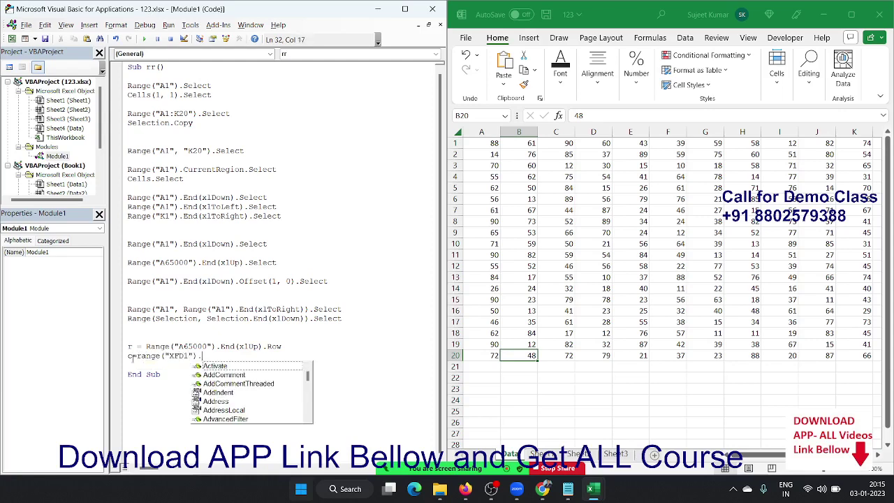
text(End)
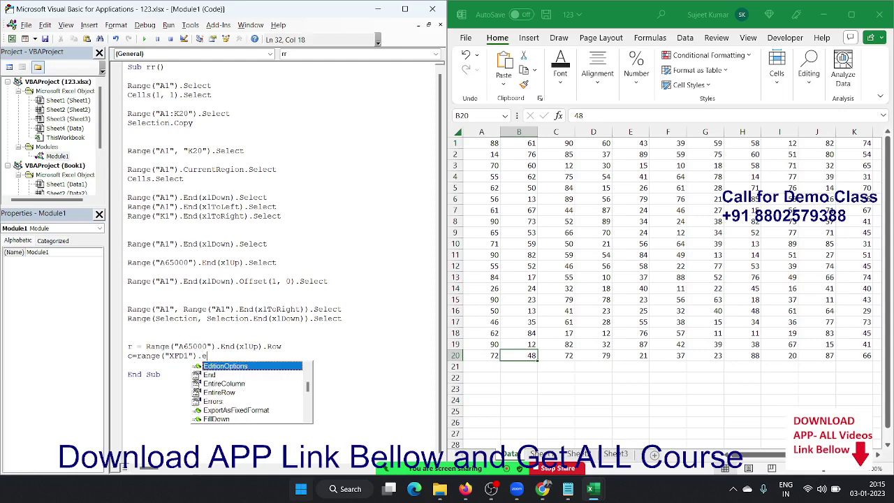
text(()
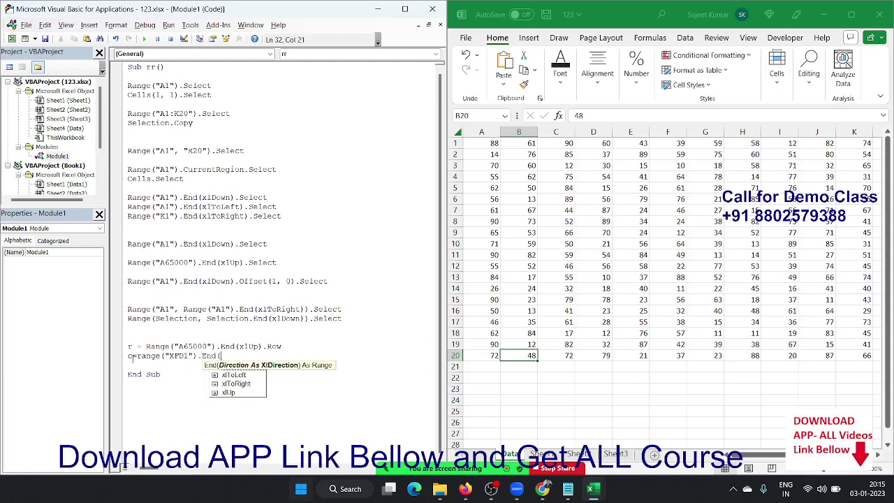
key(Down)
key(Tab)
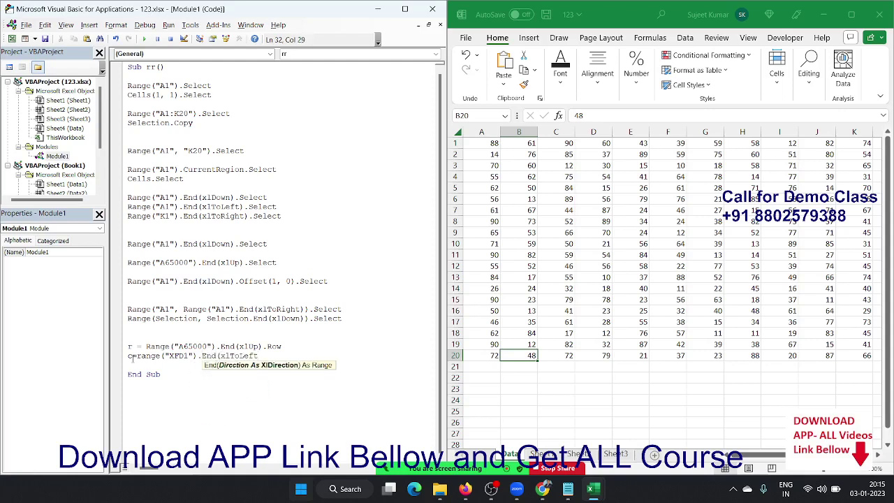
text())
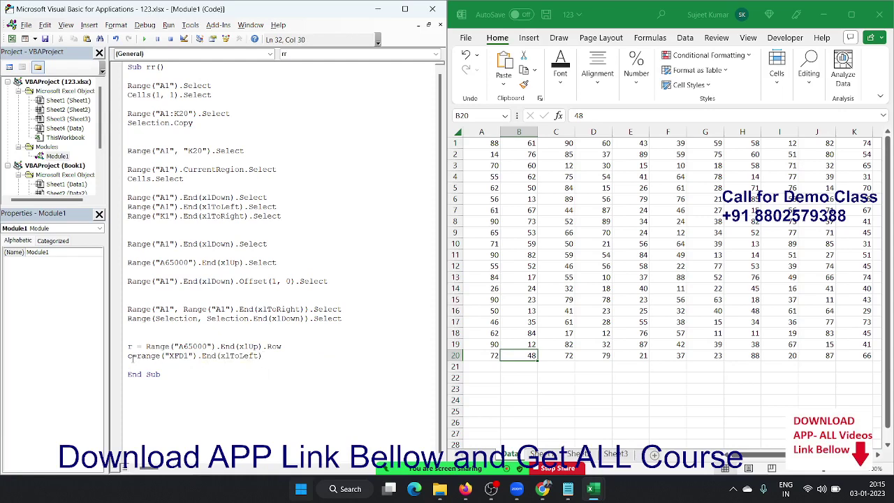
text(.Col)
key(Tab)
Step: Jump to cell A65000 through the Name Box
click(590, 187)
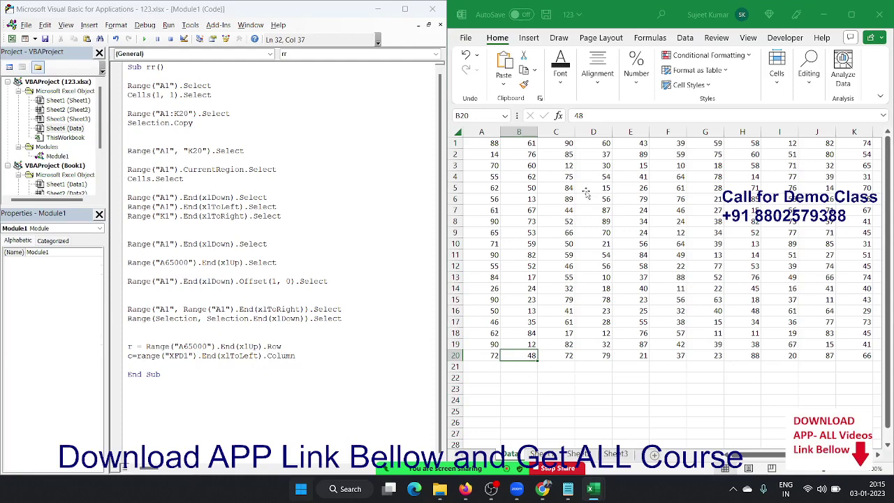
click(482, 115)
text(a65000)
double_click(492, 120)
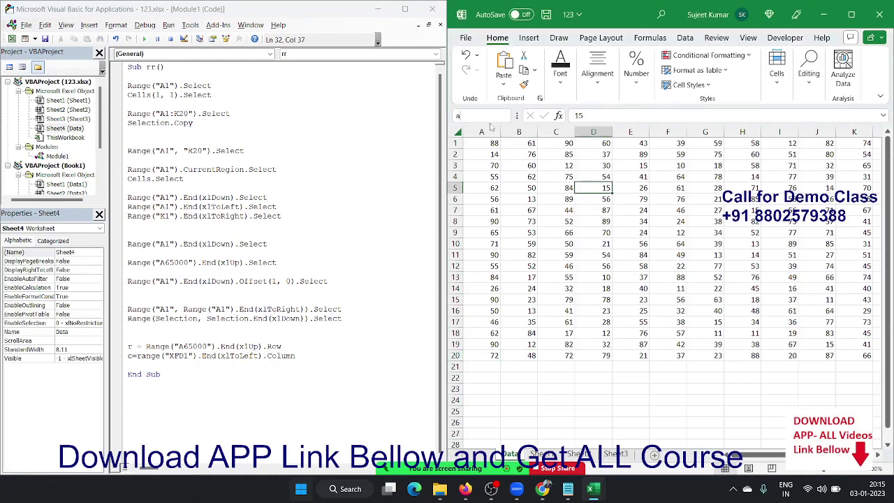
text(a65000)
key(Return)
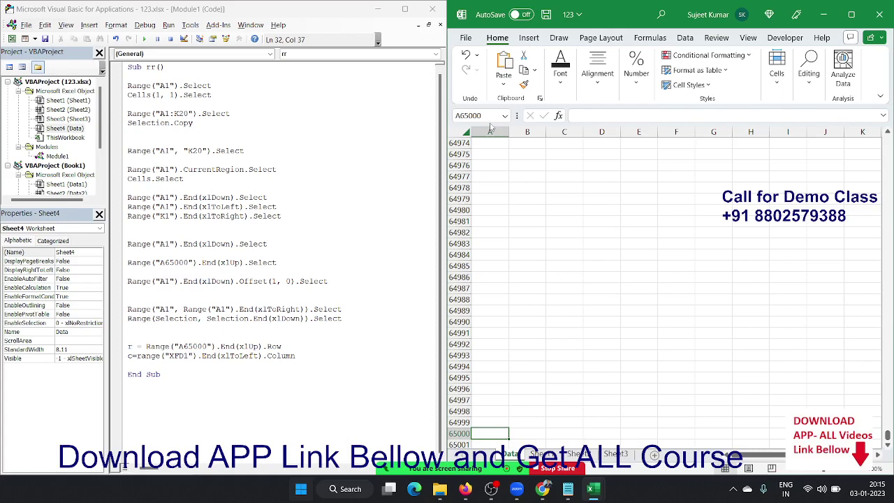
key(ctrl+Up)
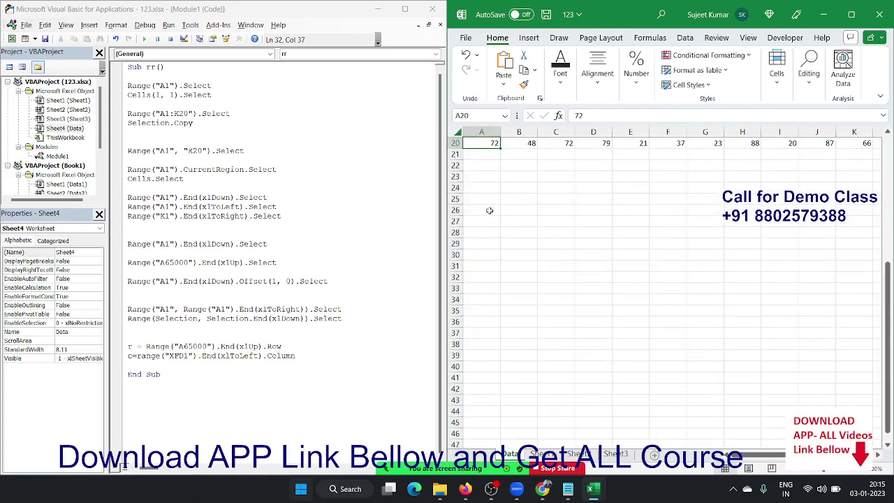
scroll(490, 211, up, 6)
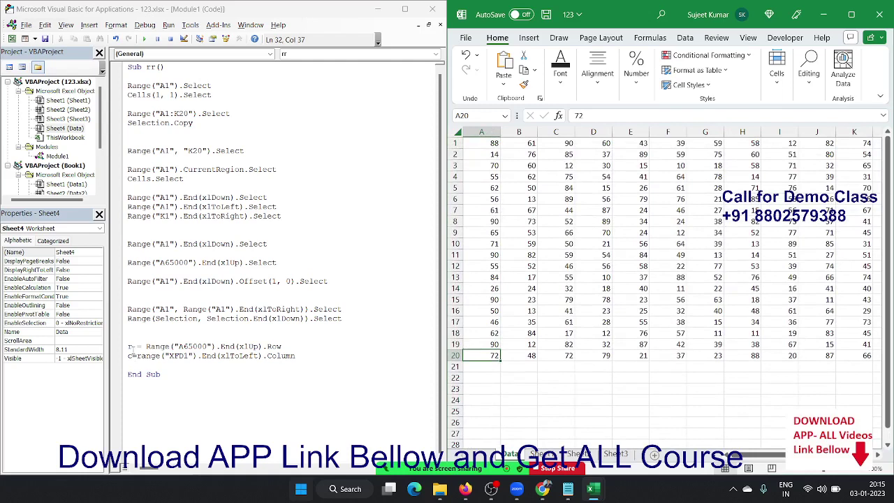
drag(133, 347, 120, 347)
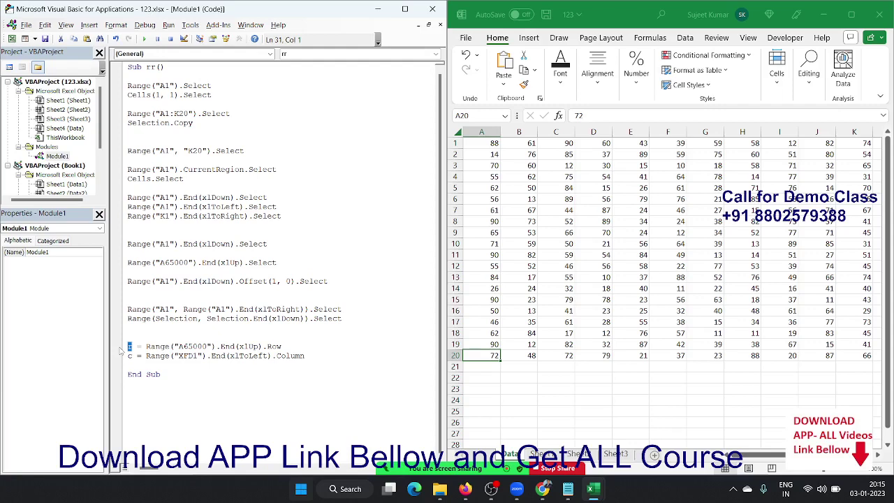
click(734, 144)
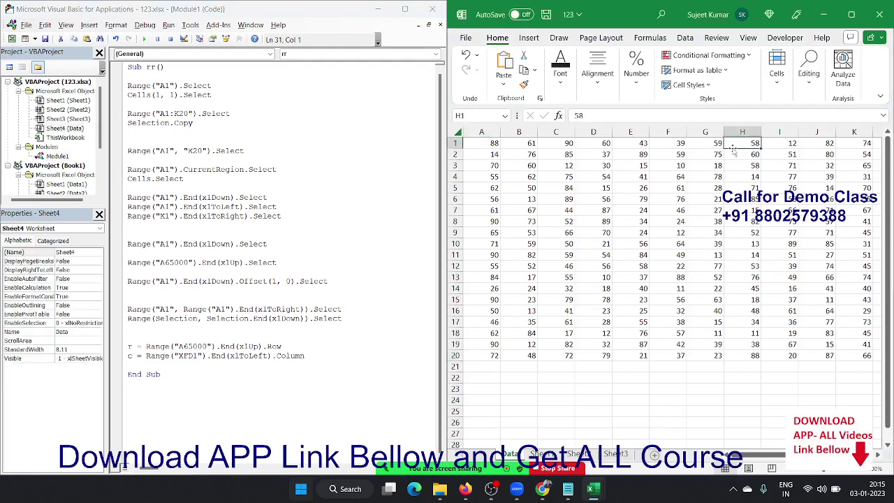
key(ctrl+Right)
key(ctrl+Right)
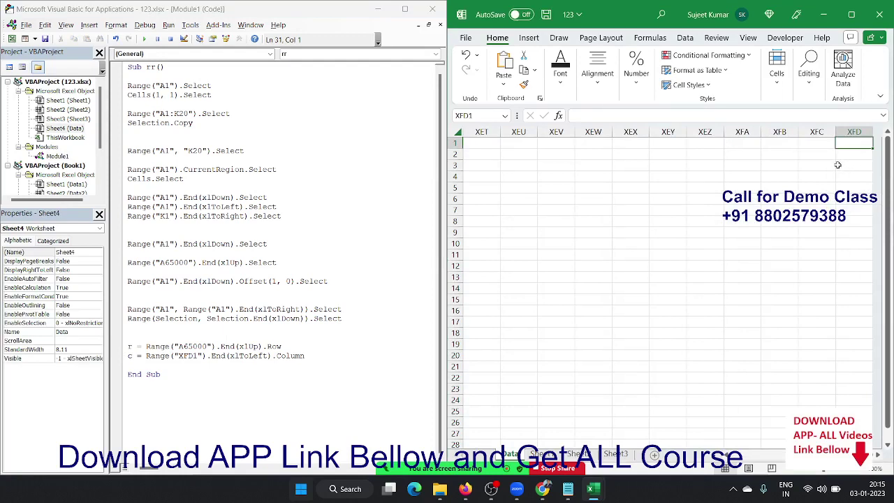
key(ctrl+Left)
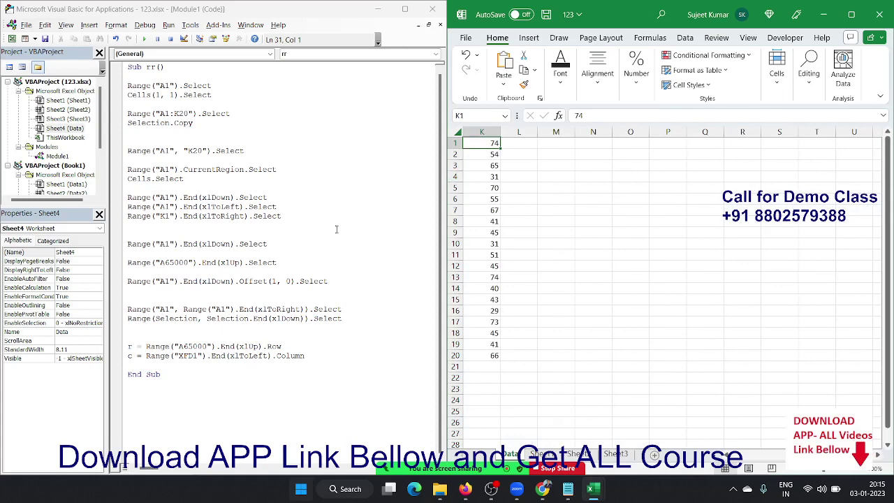
key(ctrl+shift+Left)
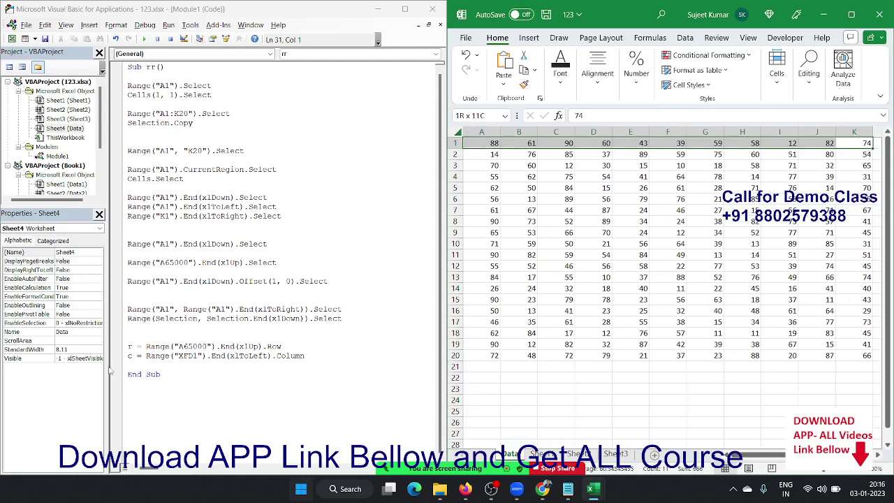
Step: Insert Range("A1", Cells(r, c)).Select above End Sub to select A1 through the last data cell
click(138, 374)
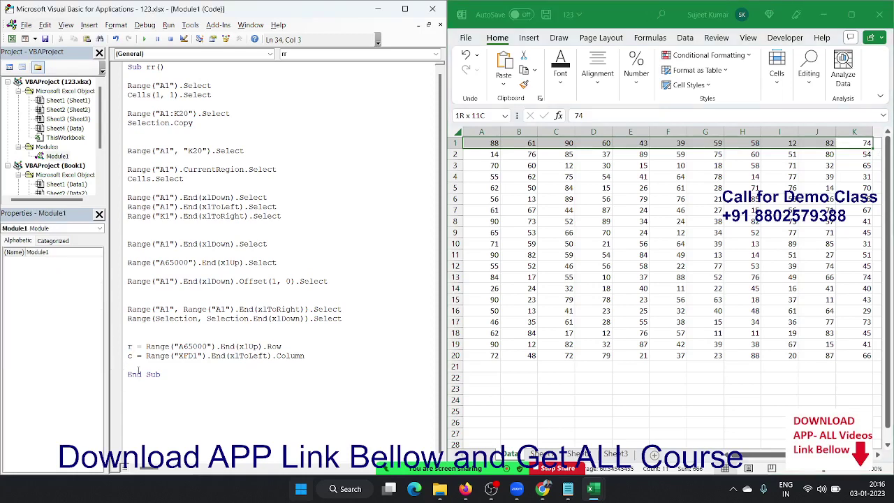
click(137, 365)
key(Return)
key(Return)
key(Up)
key(Up)
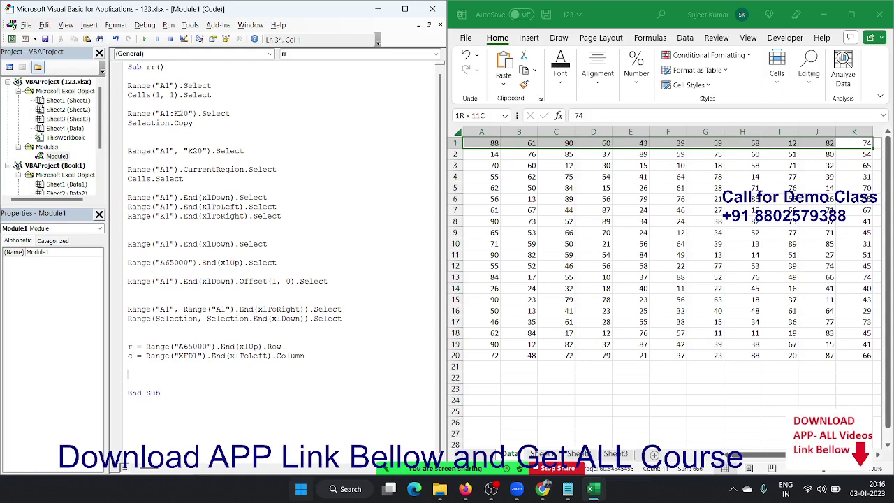
text(range()
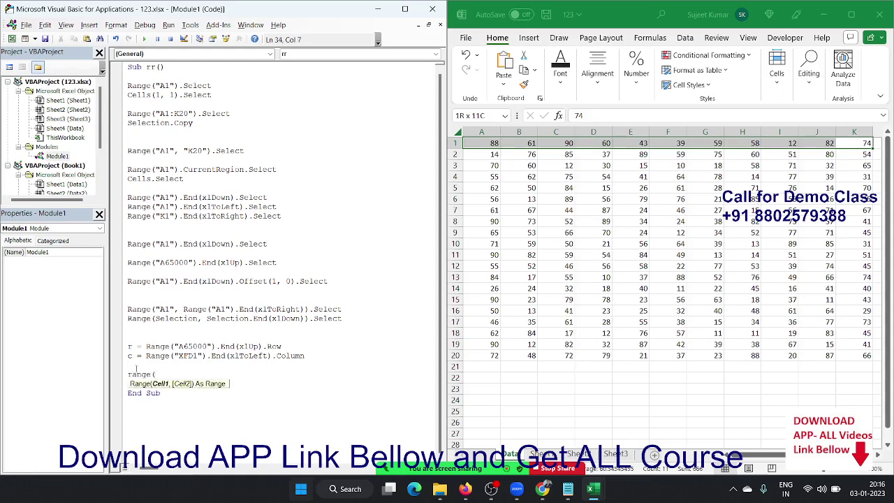
text("A1",)
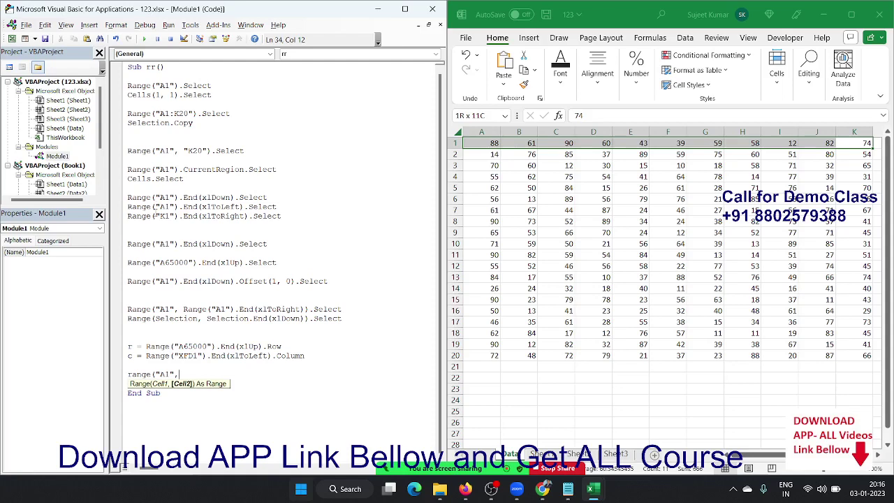
text(cells)
text(()
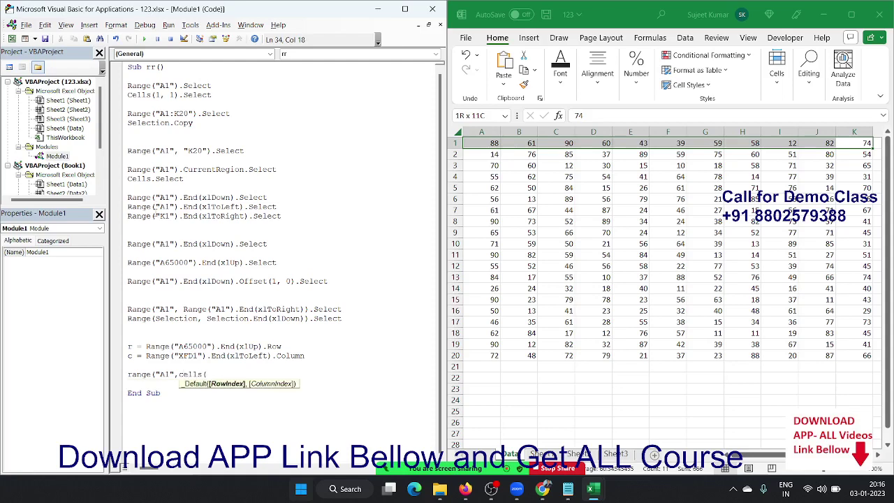
text(r,c))
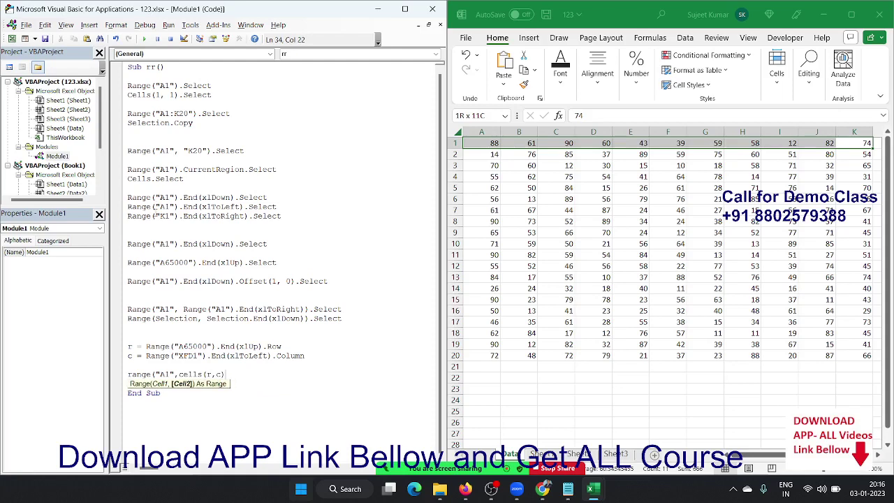
text().Sel)
key(Tab)
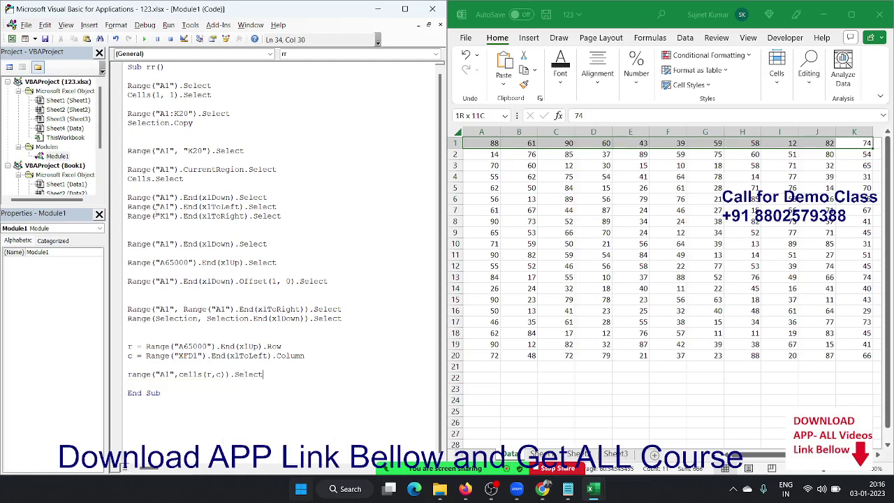
key(Return)
key(Return)
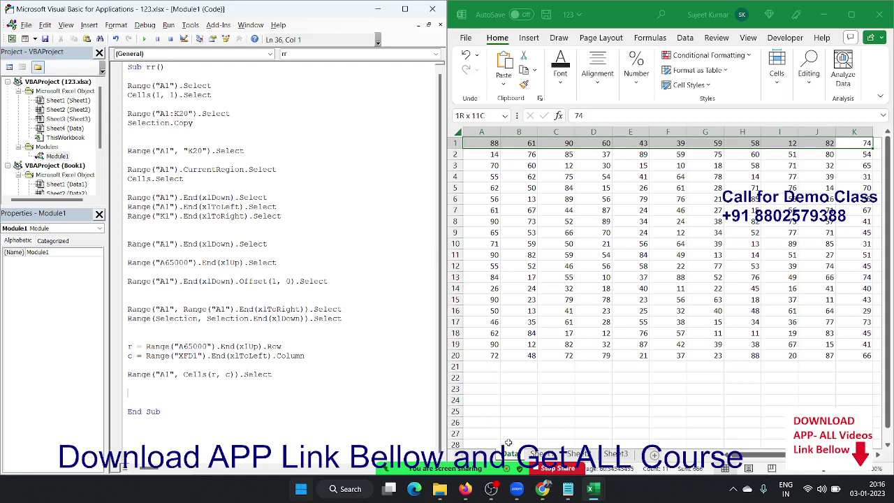
Step: Rename Sheet2 to Form and Sheet3 to Data, then return to cell A3 on Form
click(510, 454)
text(DD1)
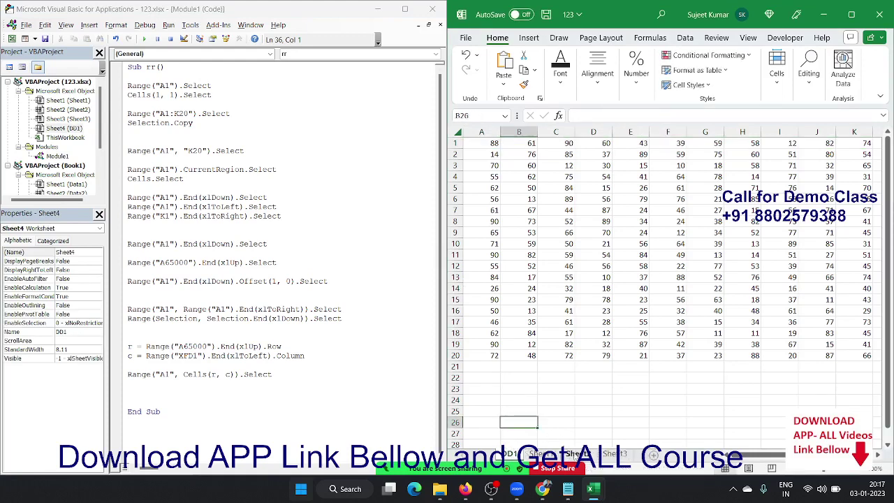
click(542, 454)
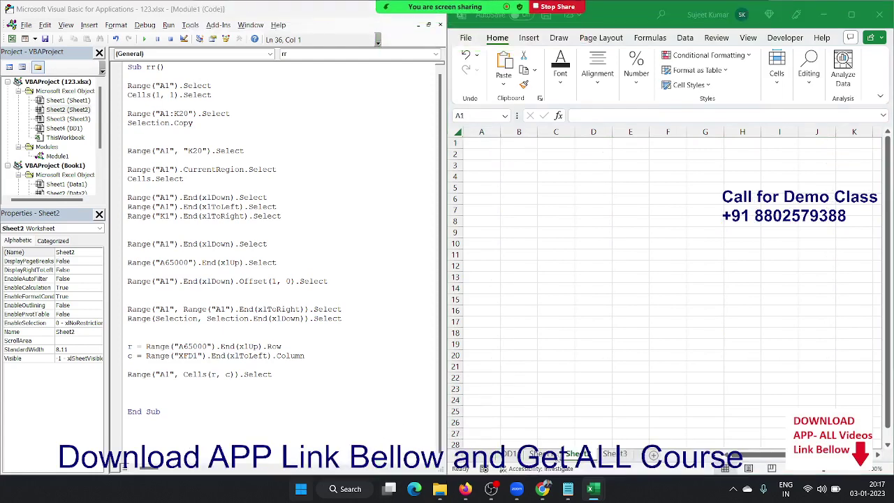
click(574, 457)
text(Fo)
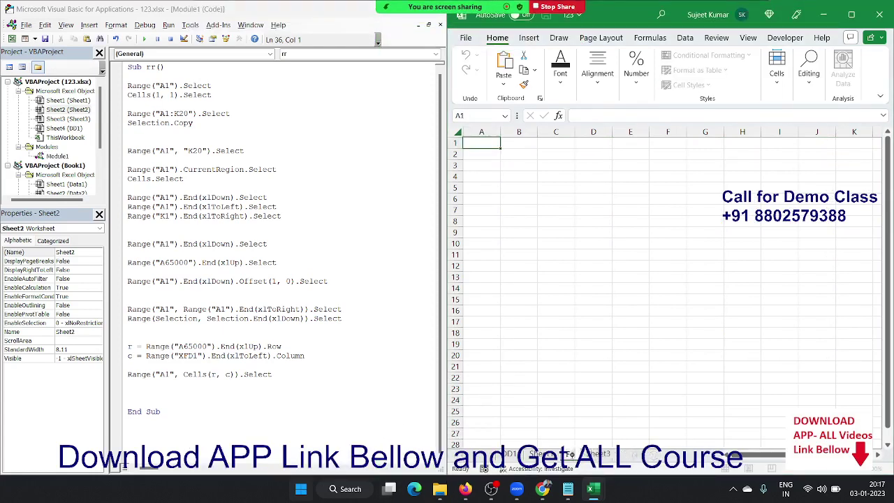
text(rm)
click(591, 422)
click(610, 454)
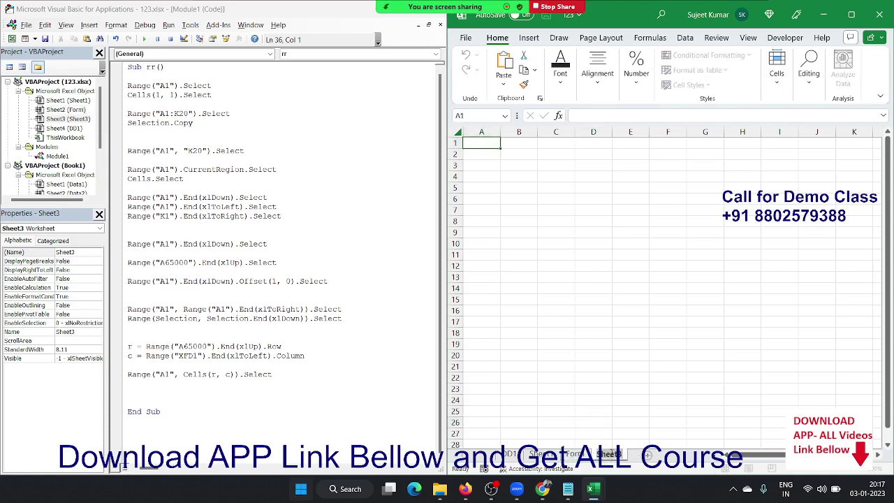
text(Data)
click(569, 302)
click(574, 454)
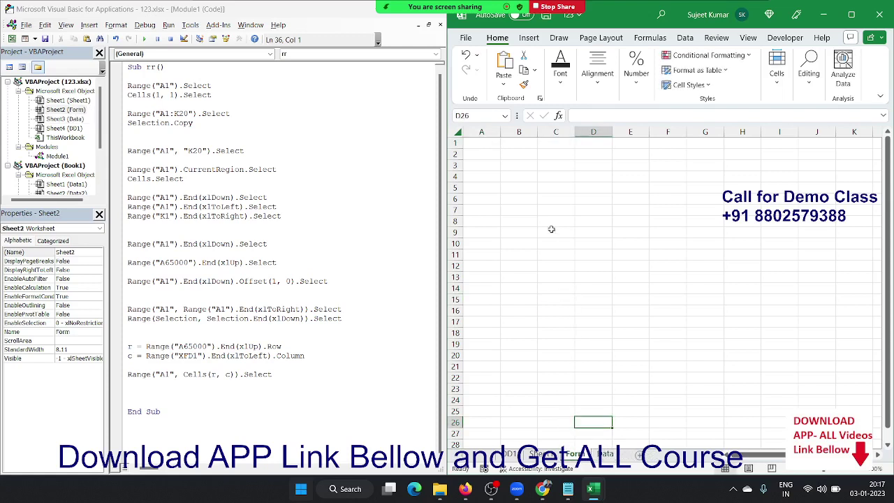
click(498, 163)
Step: Enter the labels Name, City and Amt in cells A3, A6 and A9
text(Name)
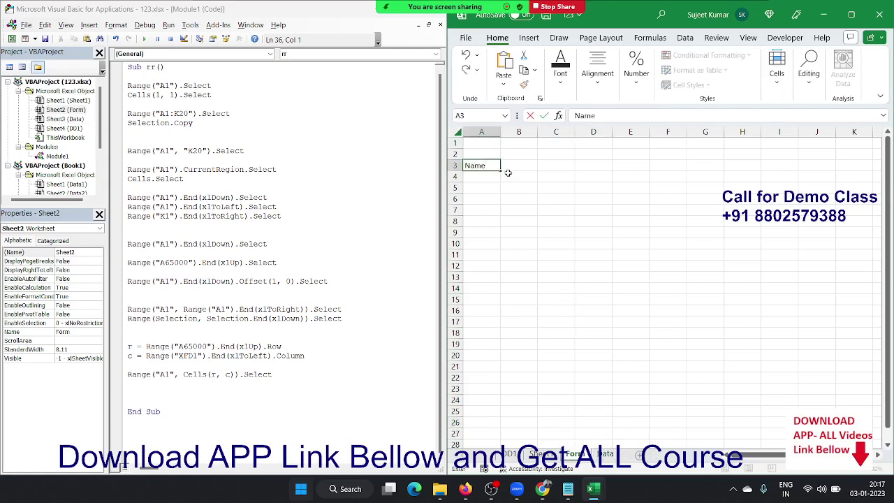
key(Return)
key(Return)
key(Return)
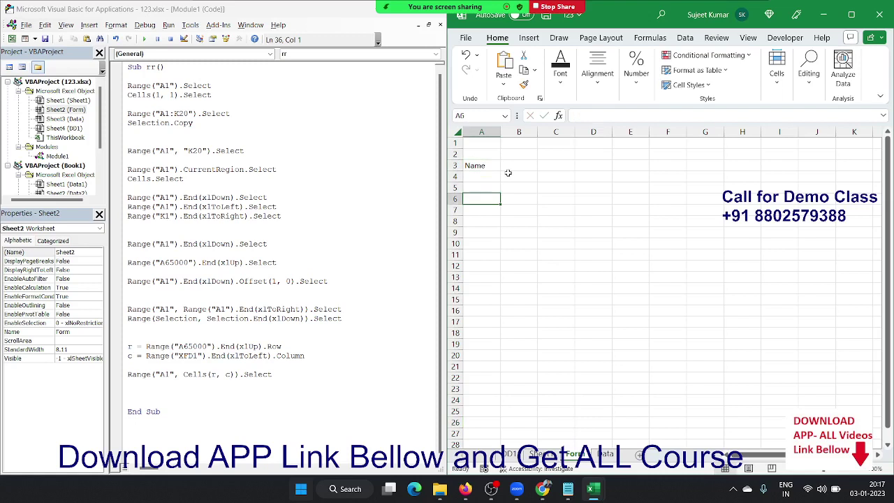
text(City)
key(Return)
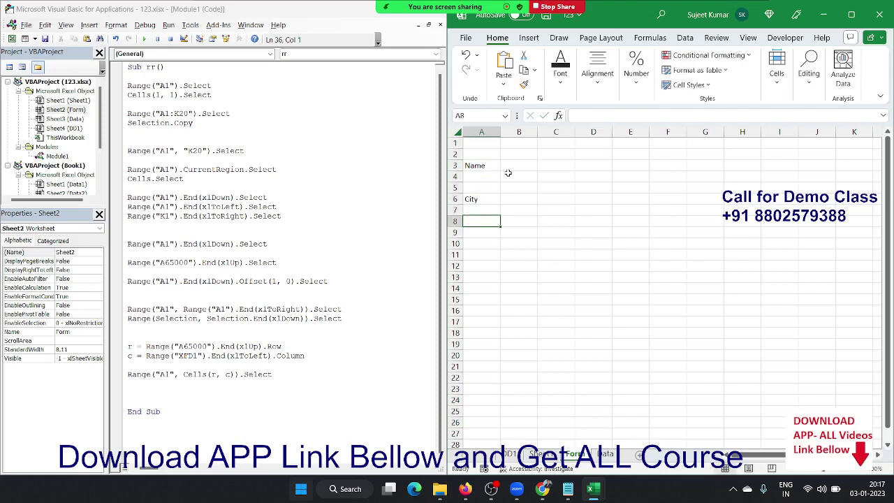
key(Return)
key(Return)
text(Amt)
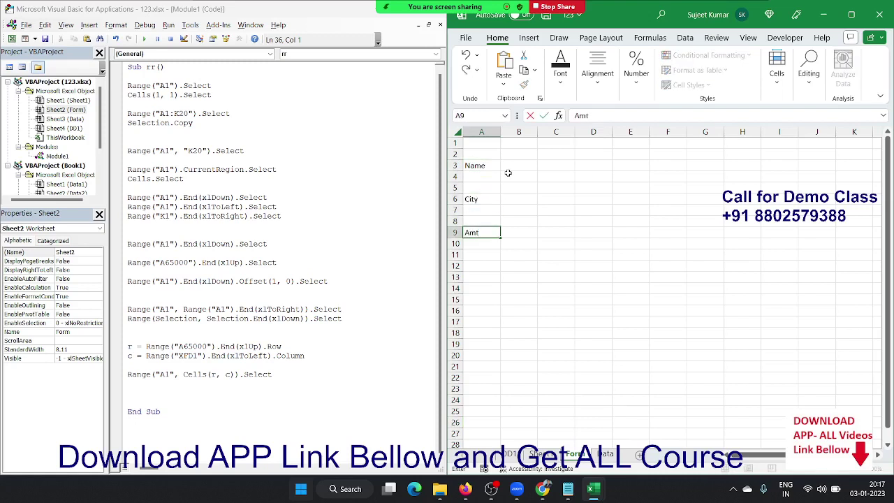
click(518, 175)
Step: Widen column B and select the input cells B3, B6 and B9
drag(537, 132, 587, 132)
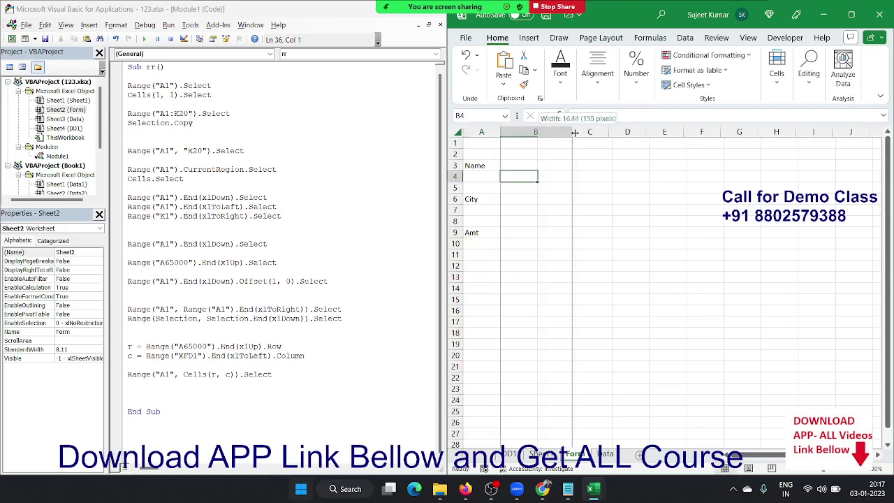
click(559, 153)
click(548, 167)
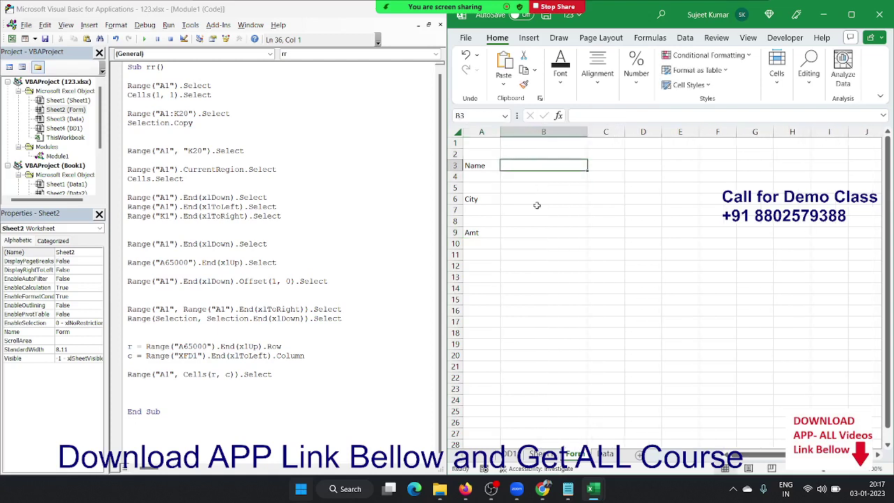
ctrl+click(535, 199)
ctrl+click(533, 232)
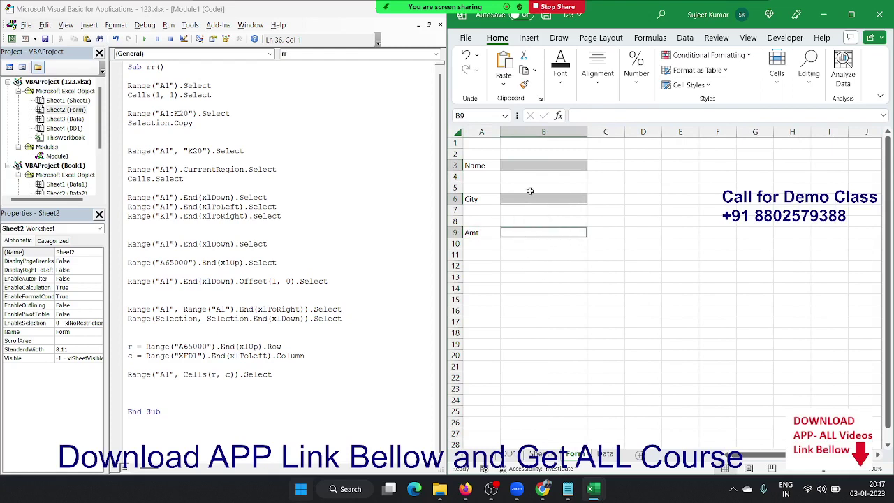
Step: Fill B3, B6 and B9 with yellow using the Font group's Fill Color
click(510, 86)
click(557, 88)
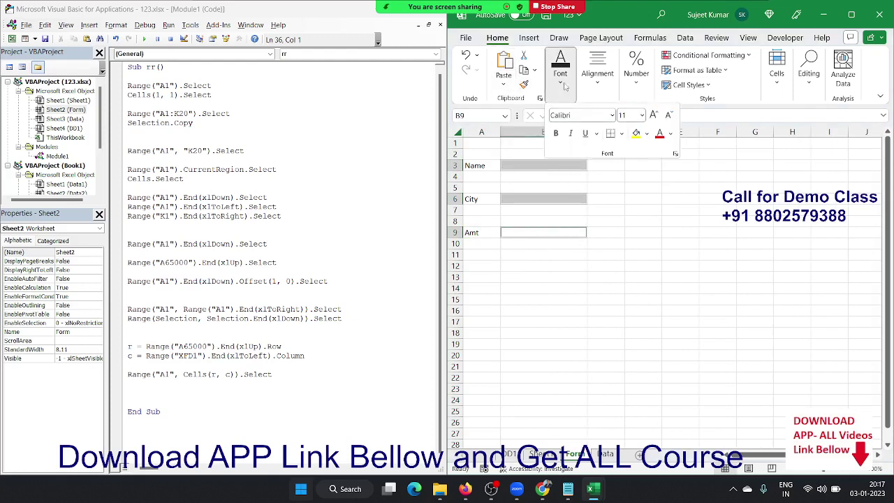
click(636, 134)
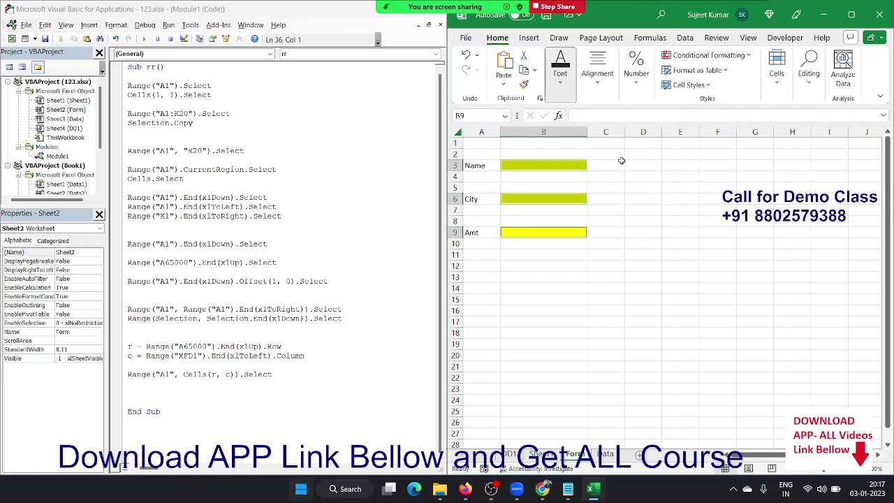
click(572, 276)
click(618, 257)
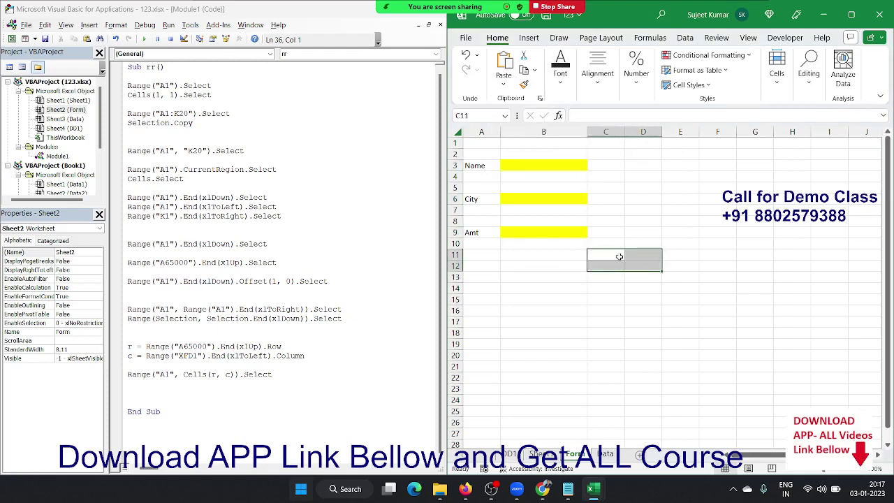
click(577, 231)
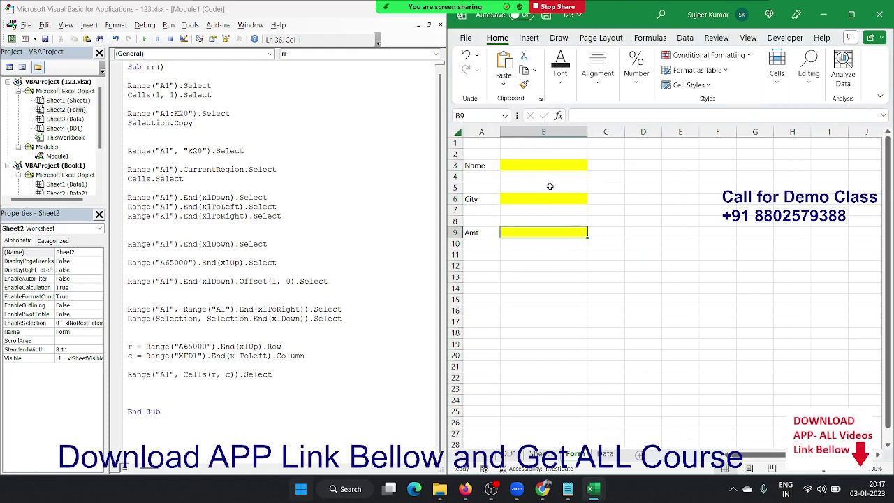
click(551, 188)
click(605, 454)
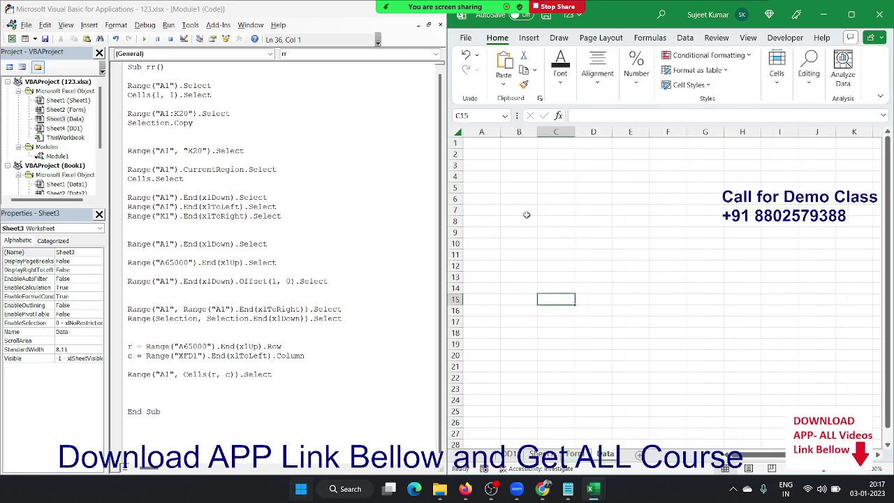
Step: Starting at A1 on the Data sheet, type headers ID, Date, Time, Name, City, Amt
click(489, 143)
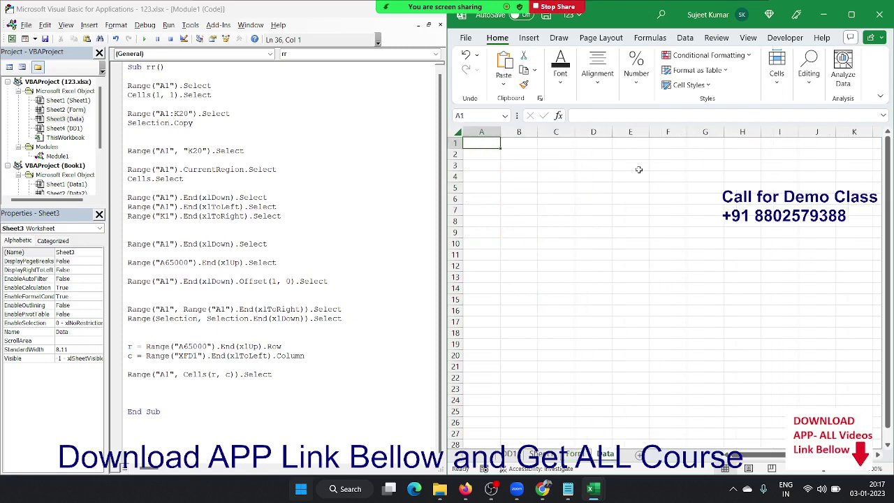
text(ID)
key(Tab)
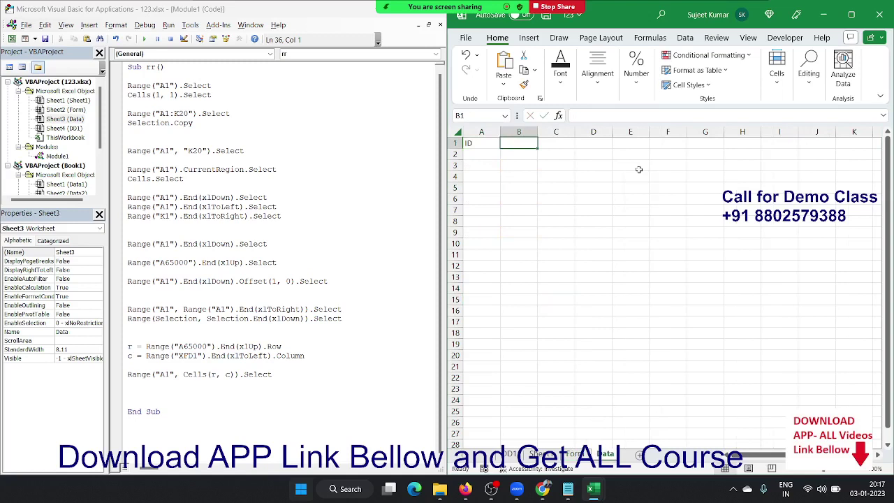
text(Date)
key(Tab)
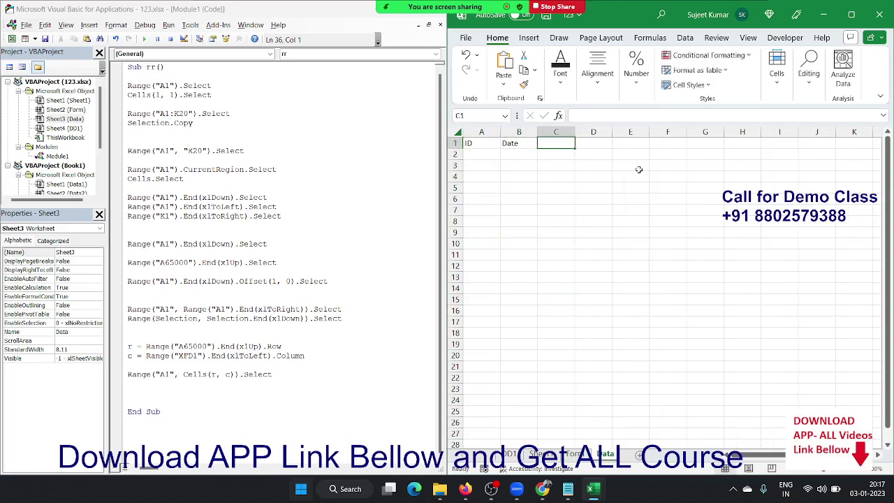
text(Time)
key(Tab)
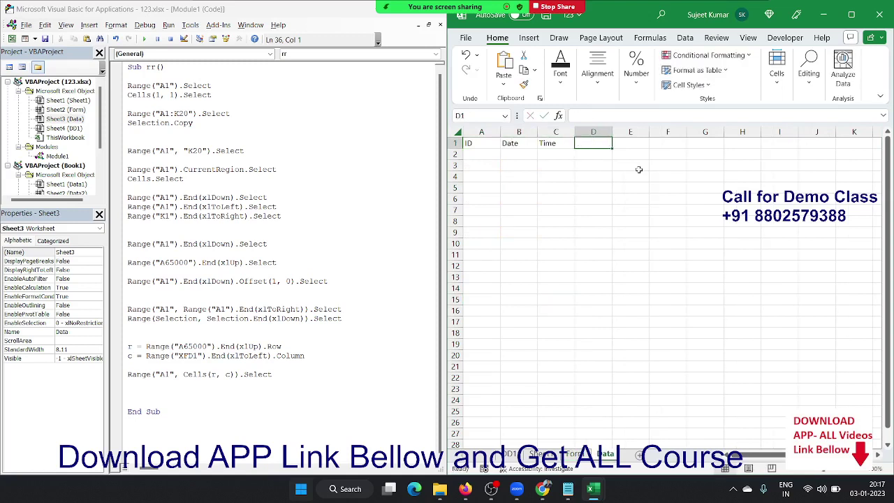
text(Name)
key(Tab)
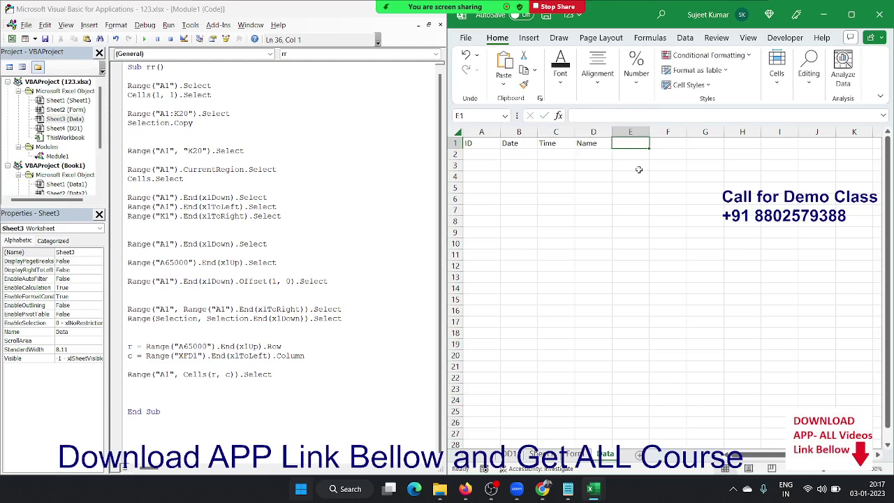
text(City)
key(Tab)
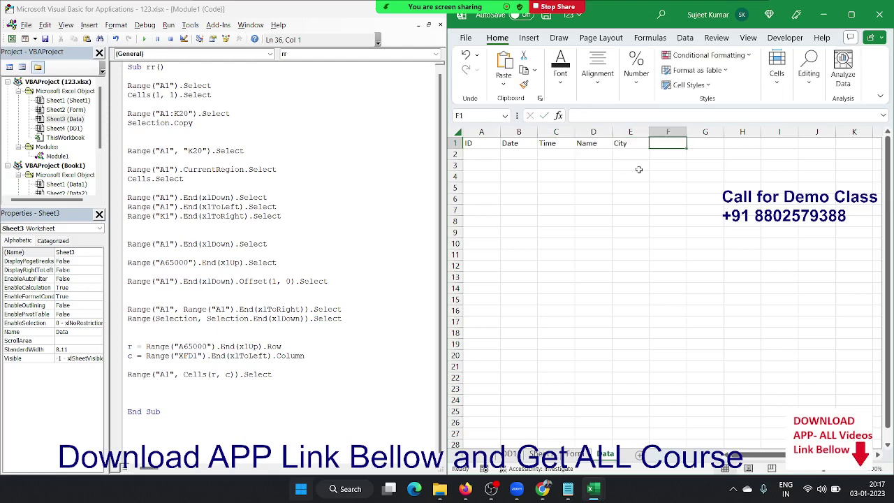
text(Amt)
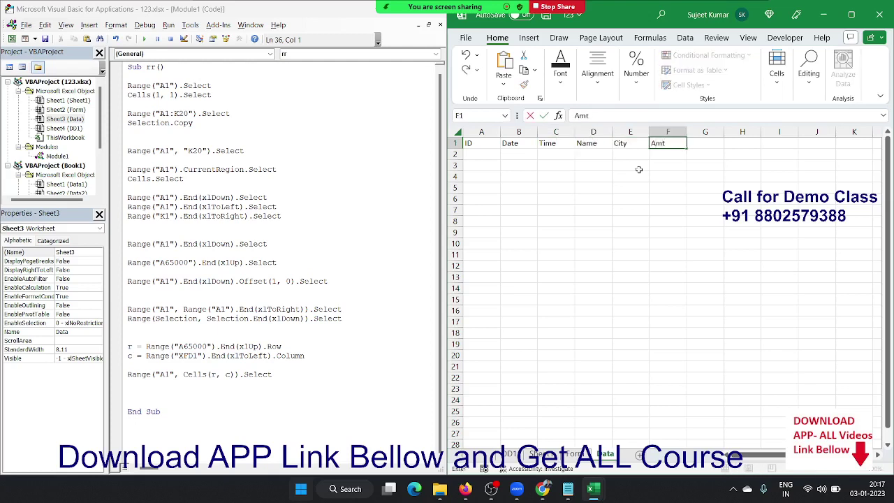
key(Return)
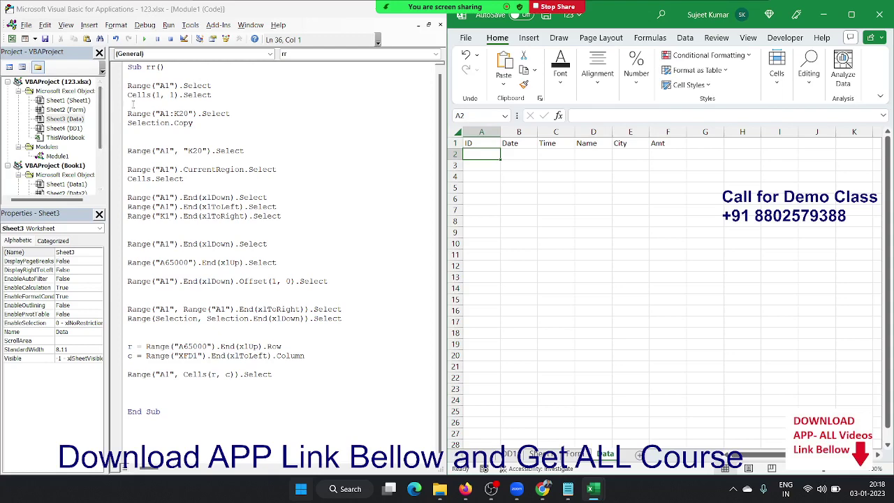
Step: Delete the blank lines in the upper part of rr, around the K20, Cells.Select and K1 lines
click(130, 75)
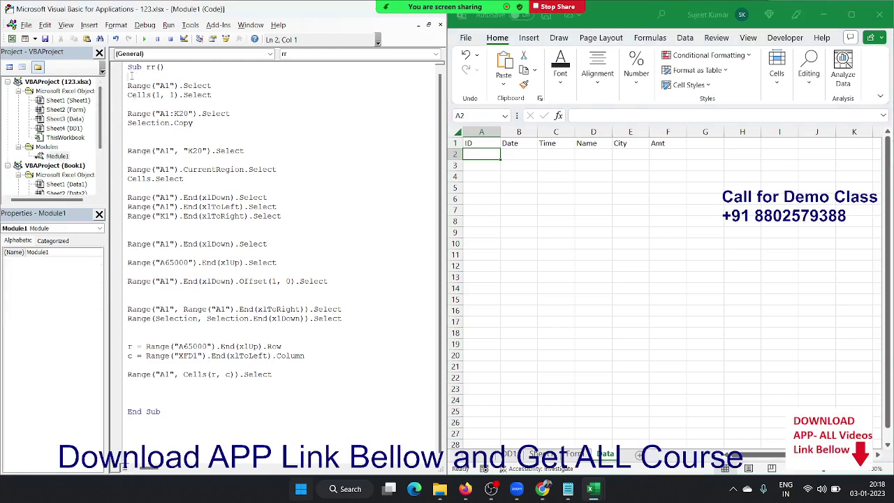
key(Delete)
key(Down)
key(Down)
key(Delete)
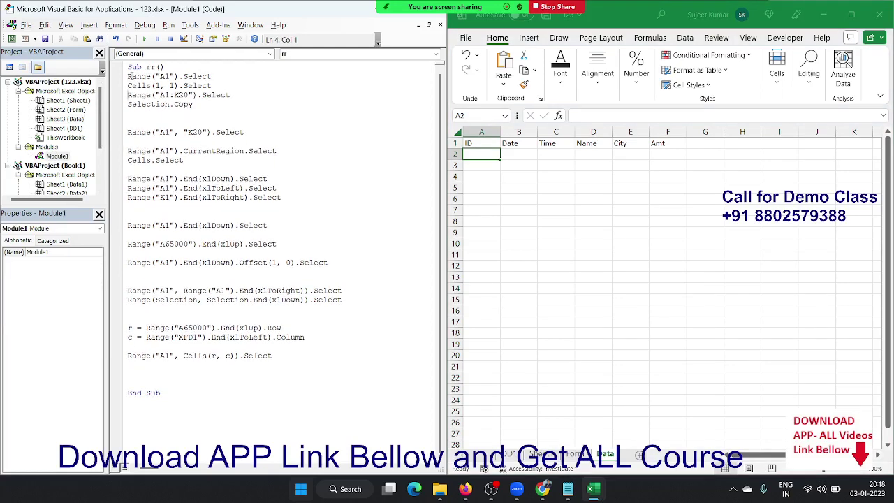
key(Down)
key(Down)
key(Delete)
key(Delete)
key(Down)
key(Delete)
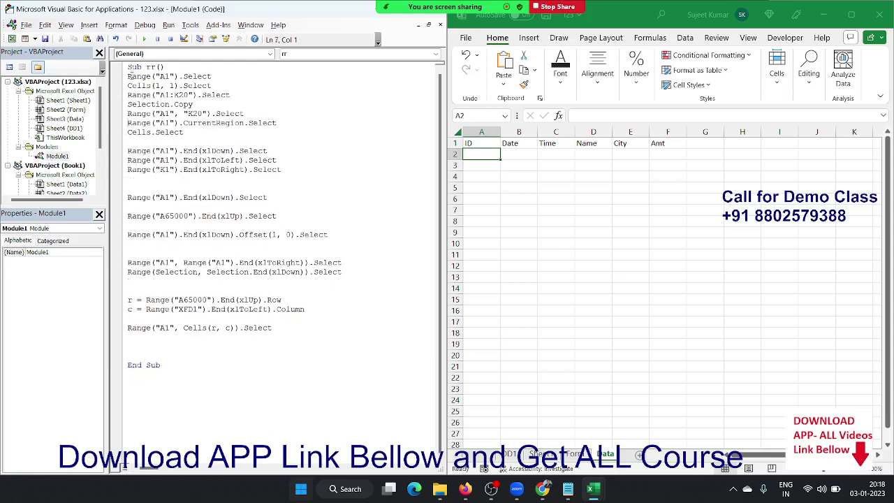
key(Down)
key(Down)
key(Delete)
key(Down)
key(Down)
key(Down)
key(Delete)
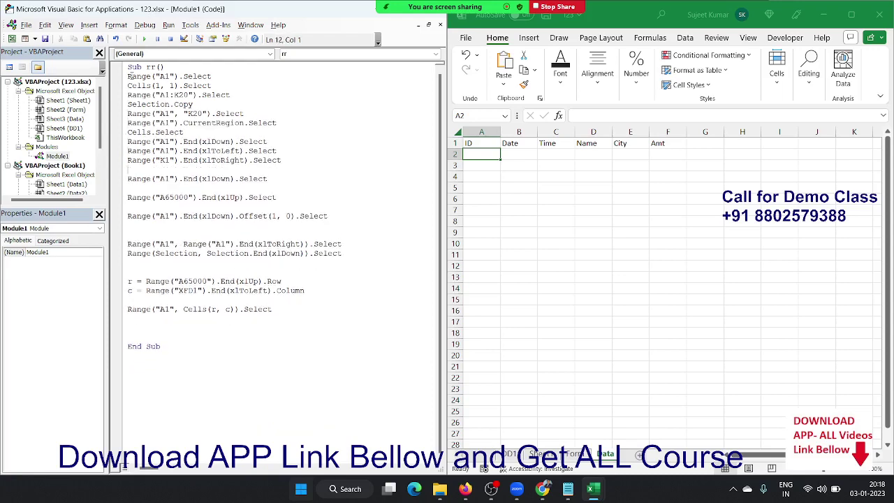
key(Delete)
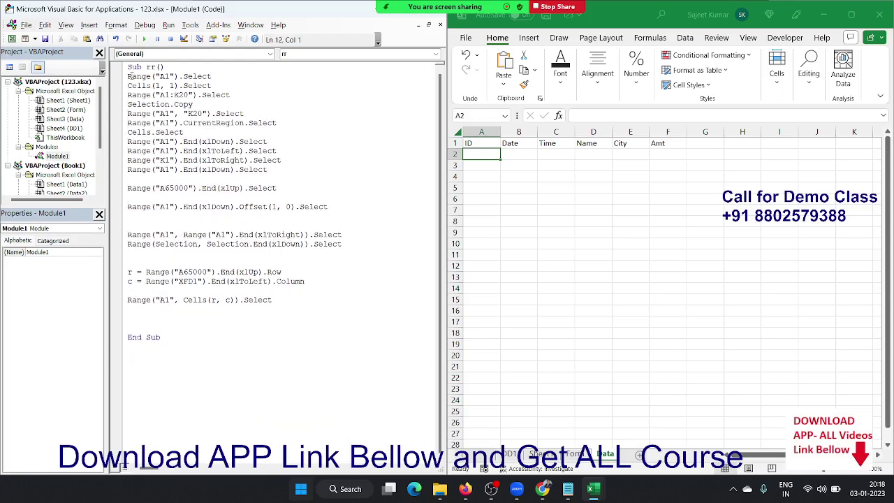
click(398, 25)
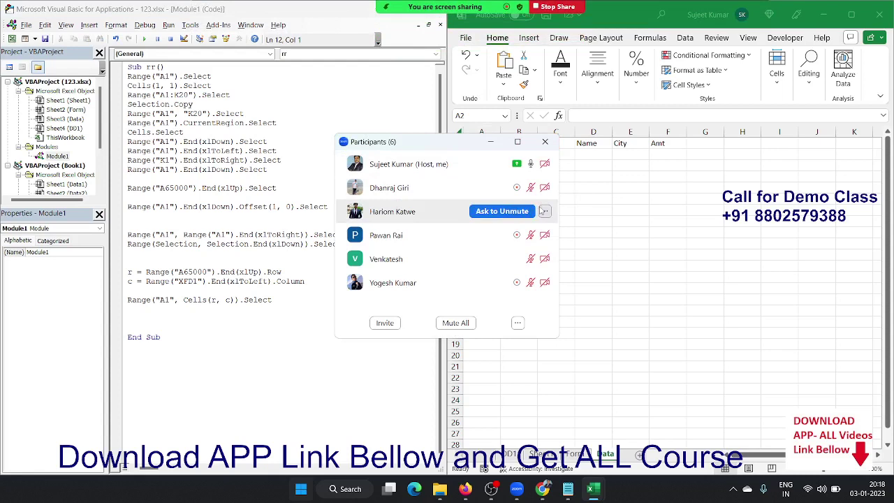
click(545, 211)
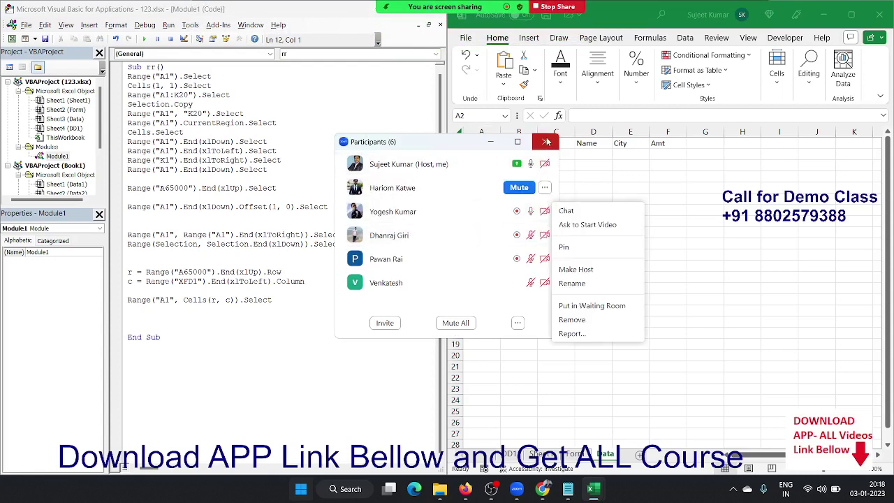
click(546, 141)
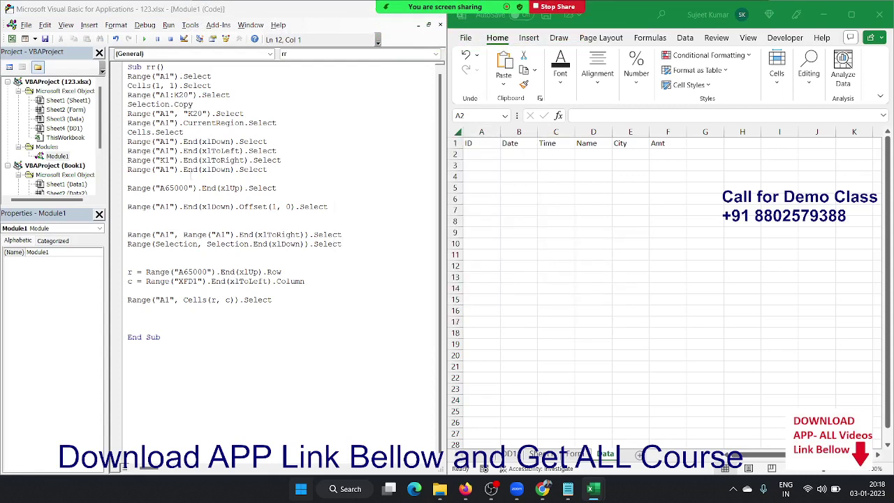
Step: Delete the remaining blank lines around the A65000, Offset and Range lines down to End Sub
click(171, 186)
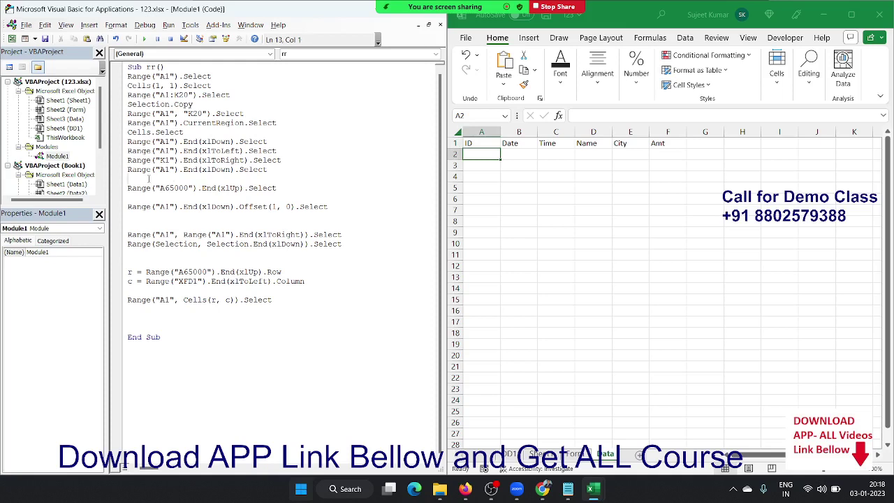
key(Delete)
key(Delete)
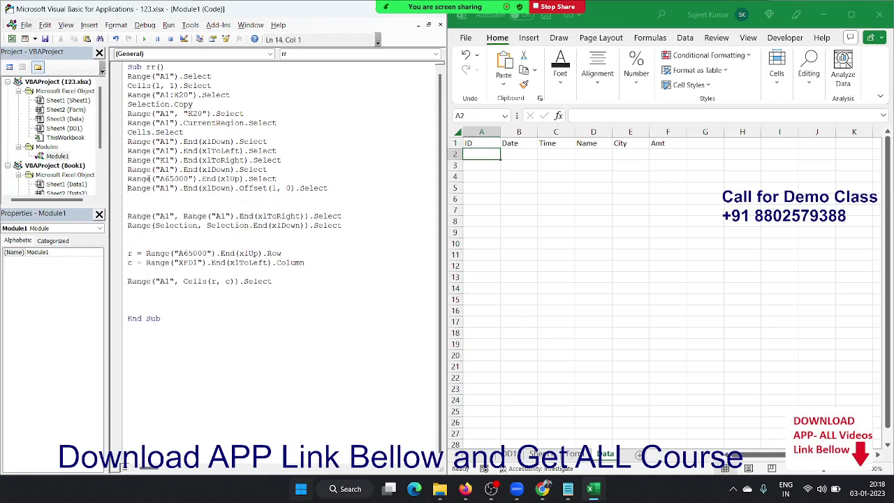
key(Down)
key(Delete)
key(Delete)
key(Down)
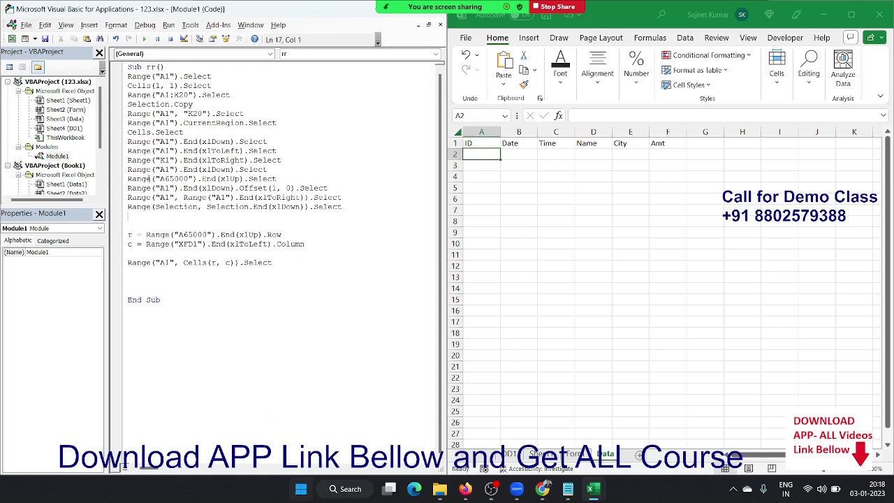
key(Delete)
key(Delete)
key(Down)
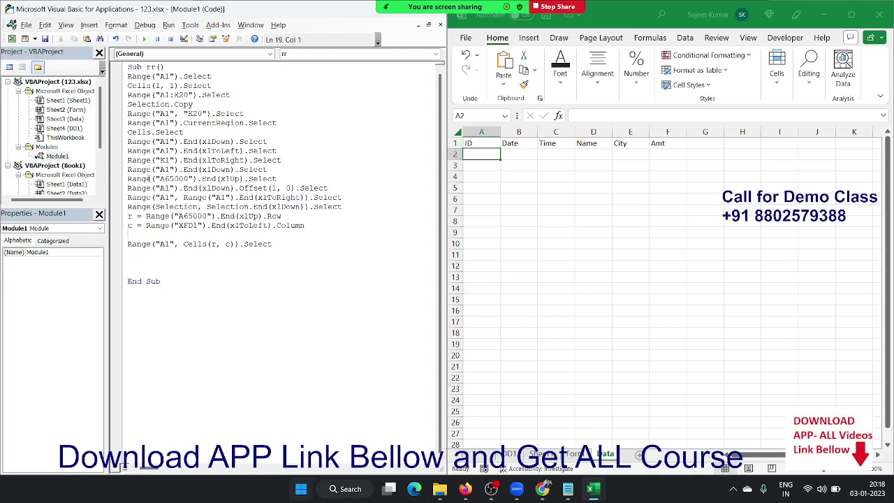
key(Delete)
key(Down)
key(Delete)
key(Delete)
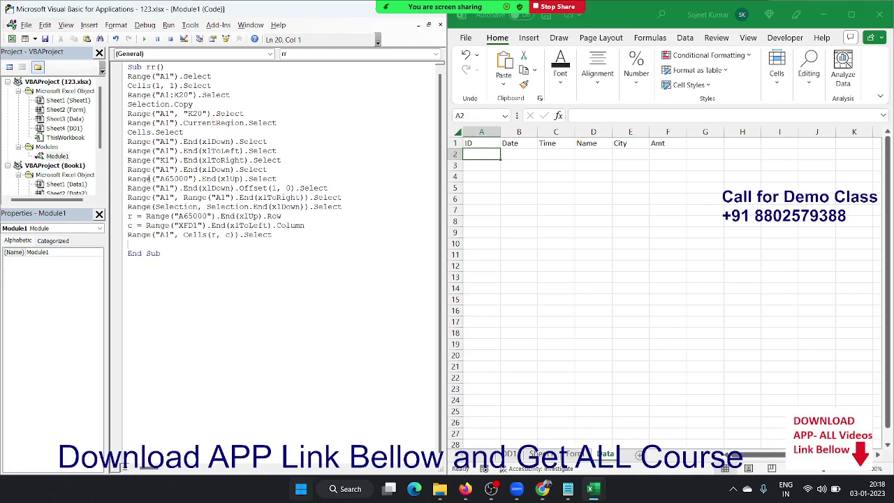
key(Delete)
key(Down)
key(Down)
key(Down)
key(Down)
key(Down)
key(Down)
key(Down)
key(Down)
key(Down)
key(Down)
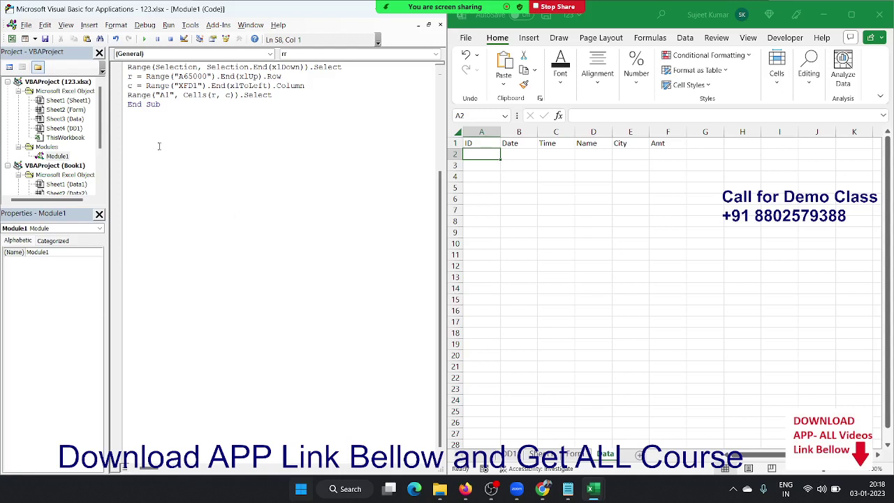
Step: Below rr's End Sub, declare a new macro Sub pro_1()
click(152, 124)
text(s)
text(ub )
text(pr)
text(o)
text(_1())
key(Return)
key(Return)
key(Return)
key(Return)
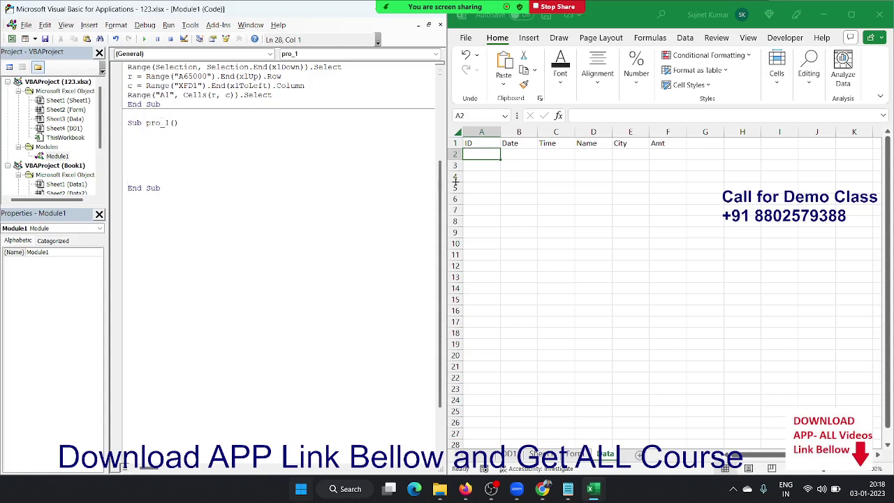
click(564, 169)
text(=am)
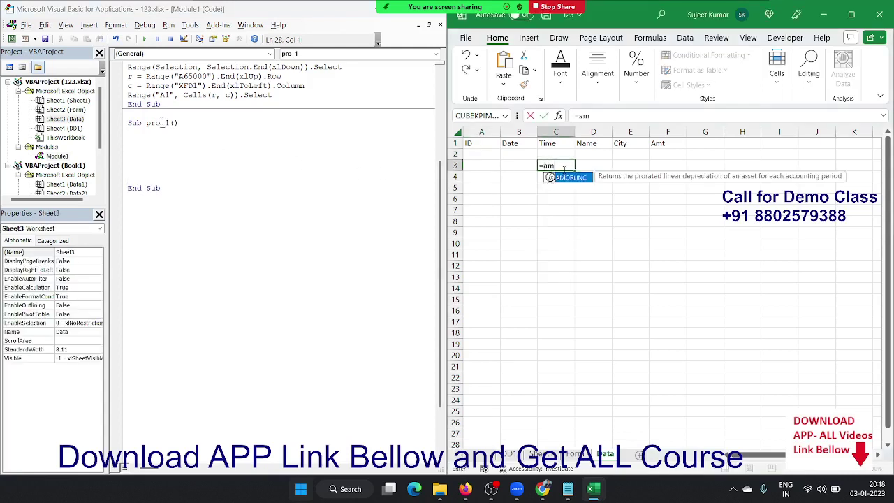
key(BackSpace)
key(BackSpace)
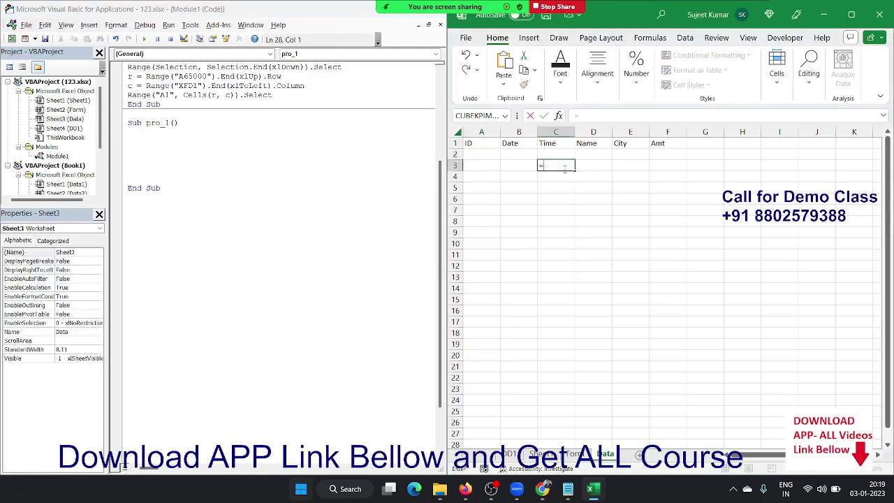
text(max)
key(Tab)
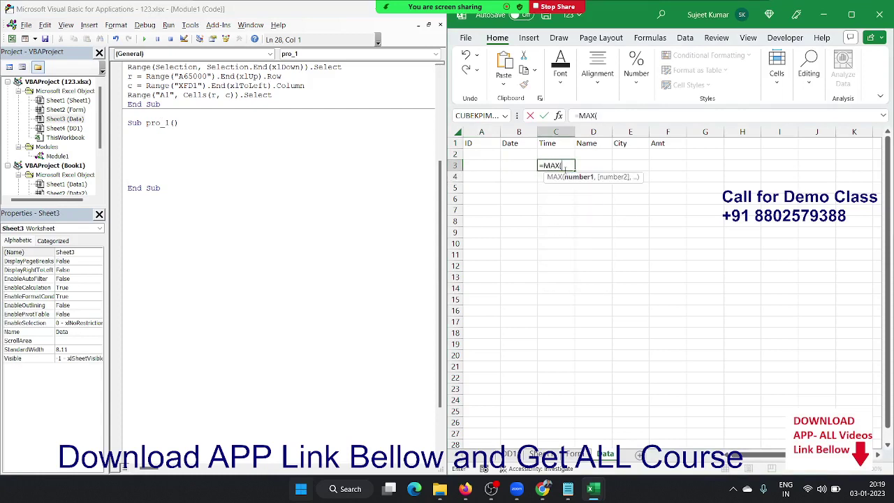
click(495, 131)
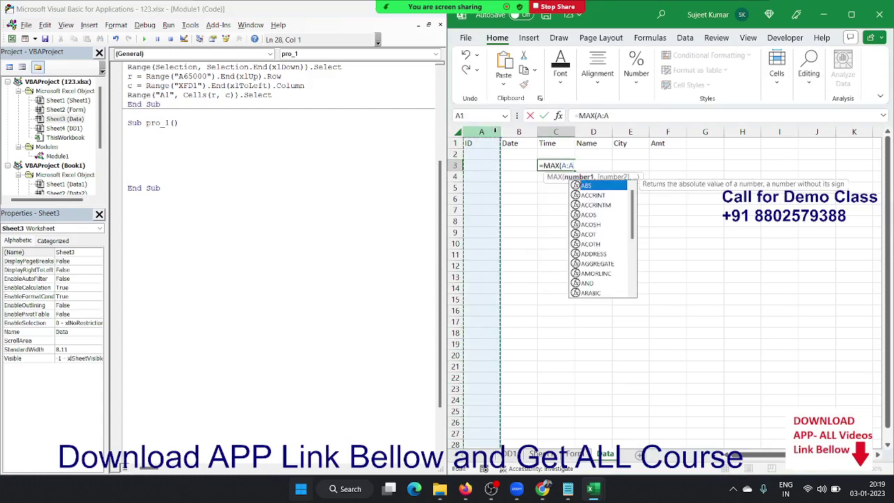
key(Return)
key(Up)
key(Left)
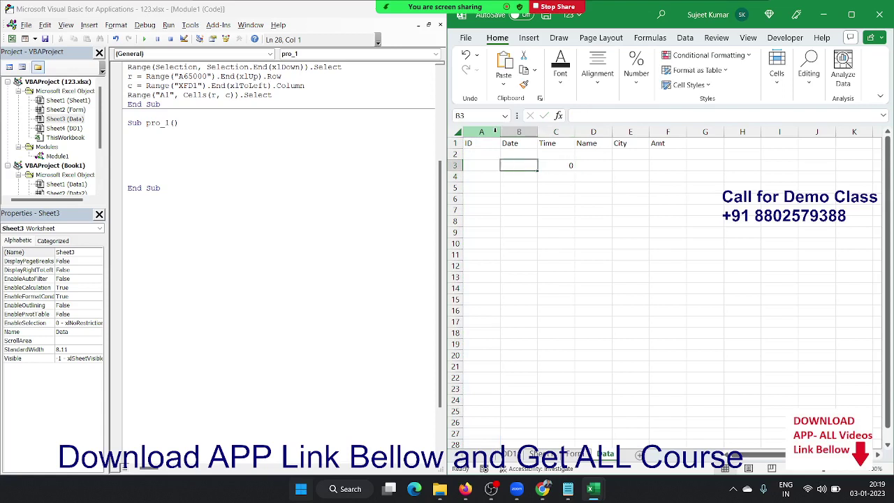
key(Left)
key(Up)
text(1)
key(Return)
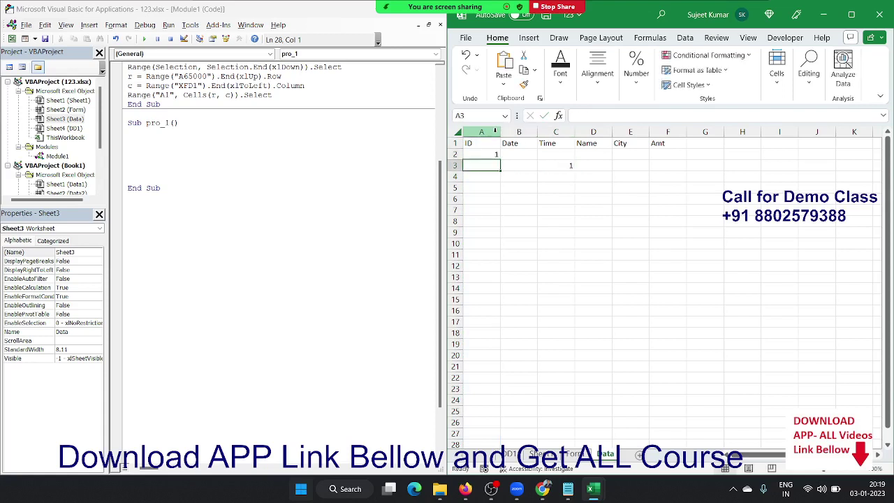
text(2)
key(Return)
text(3)
key(Return)
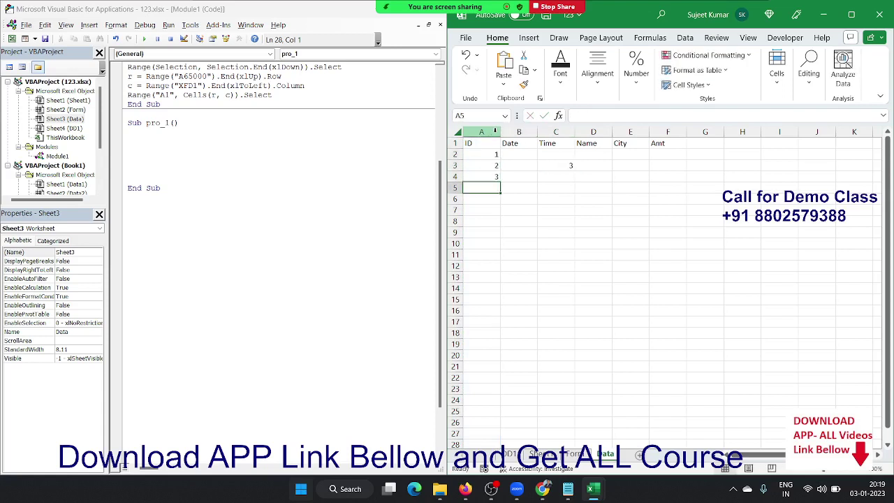
key(Up)
key(Up)
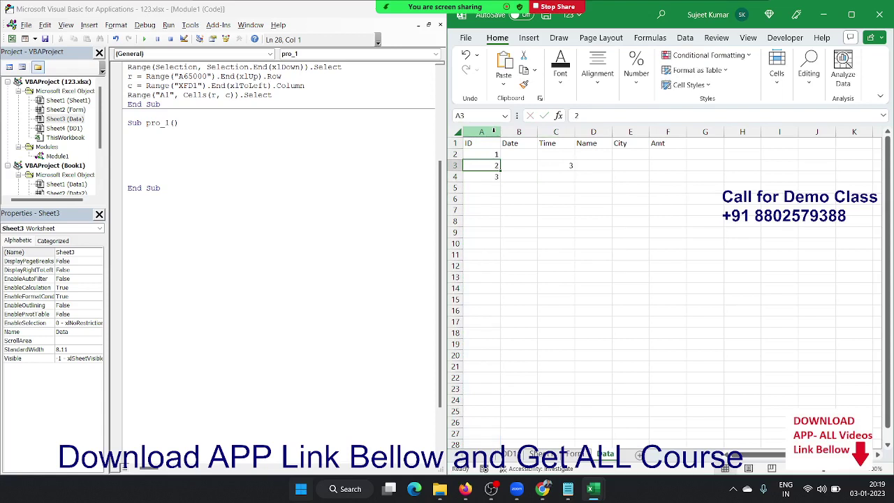
key(Up)
key(shift+Right)
key(shift+Right)
key(shift+Down)
key(shift+Down)
key(Delete)
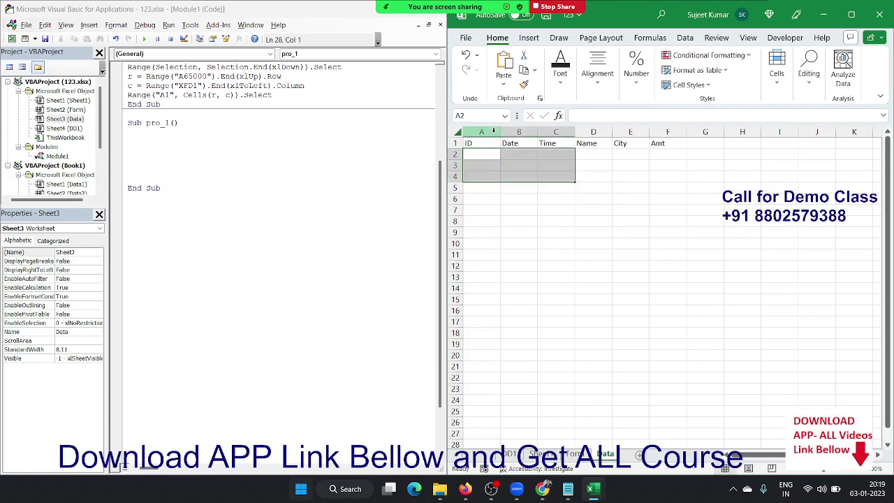
click(143, 138)
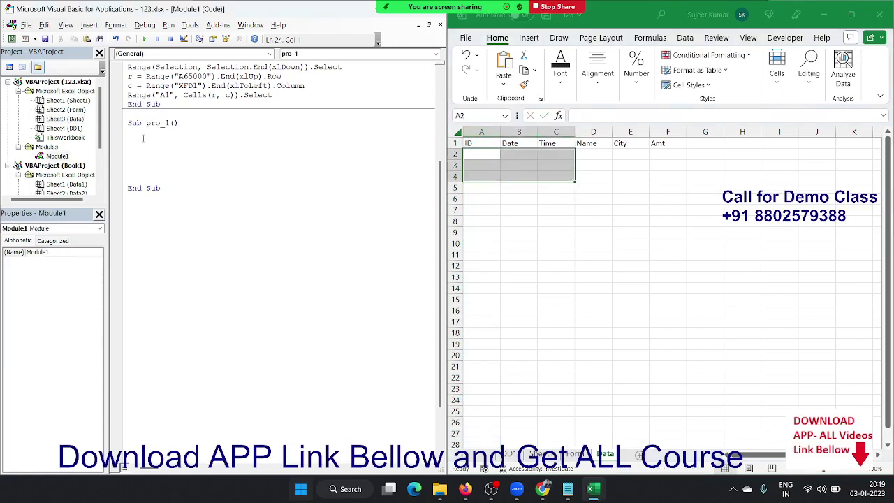
Step: Write ID = Application.WorksheetFunction.Max(Range("A:A")) in pro_1, accepting WorksheetFunction and Max via IntelliSense
text(max)
text(()
key(BackSpace)
key(BackSpace)
key(BackSpace)
key(BackSpace)
text(I)
text(D)
text(=)
text(applicat)
text(ion)
text(.wo)
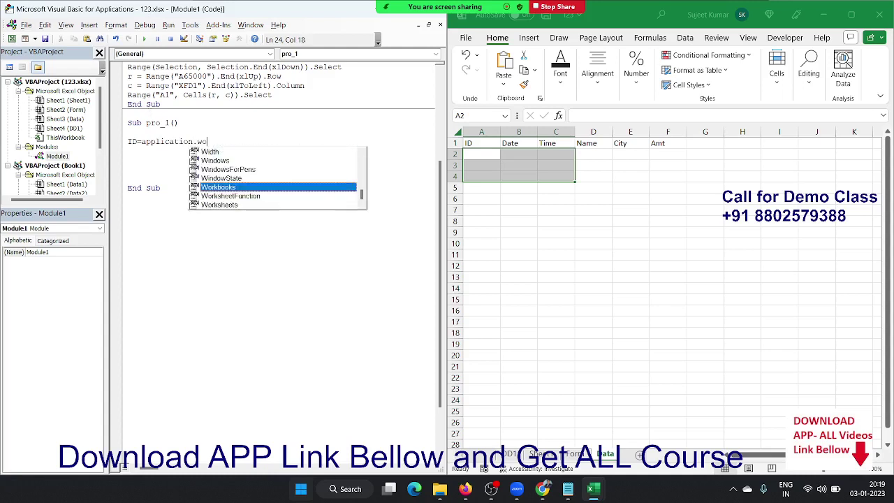
key(Down)
key(Tab)
text(.ma)
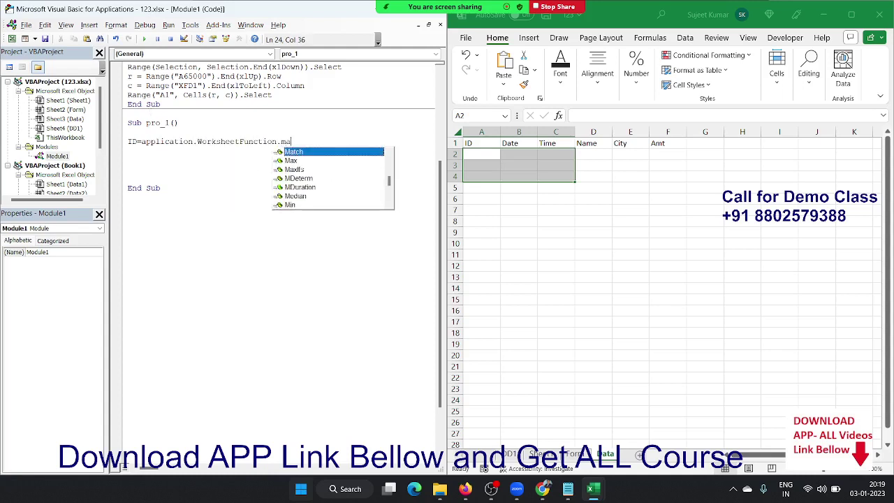
key(Down)
key(Tab)
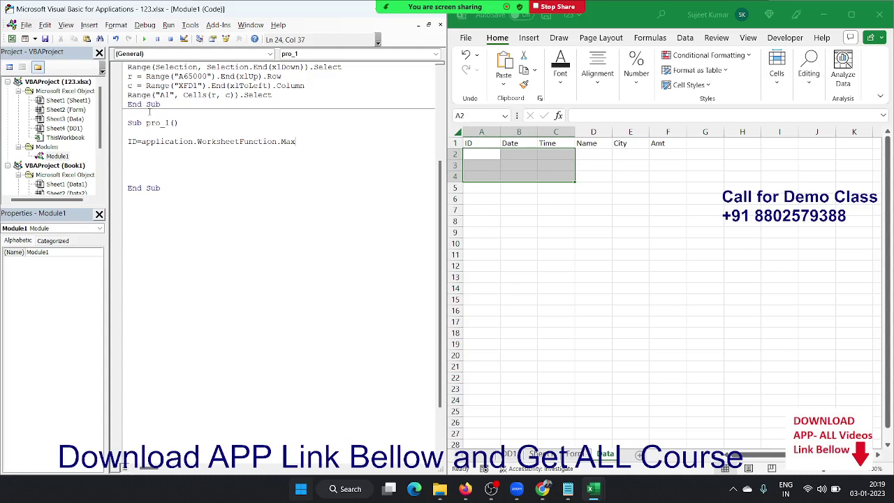
text((rang)
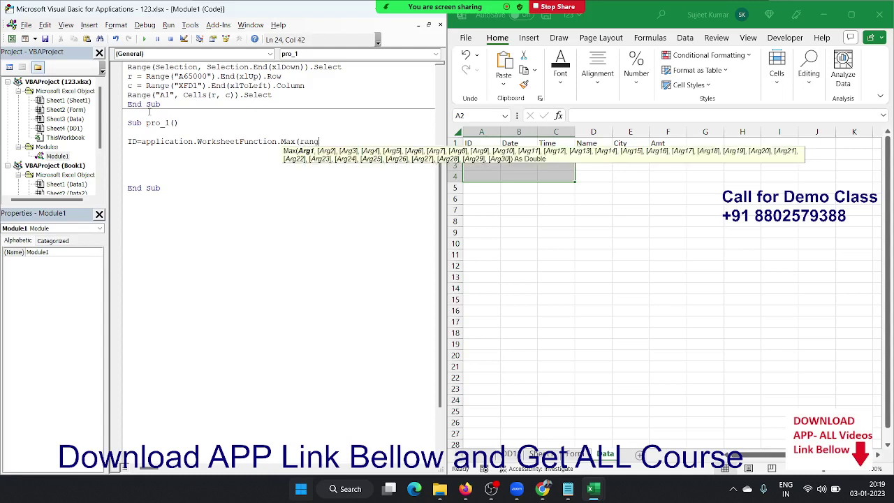
text(e()
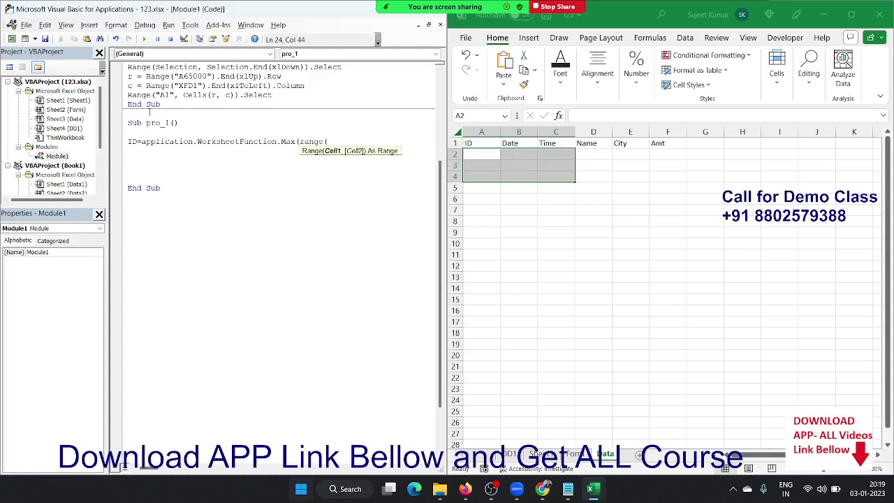
text("A)
text(:A)
text())
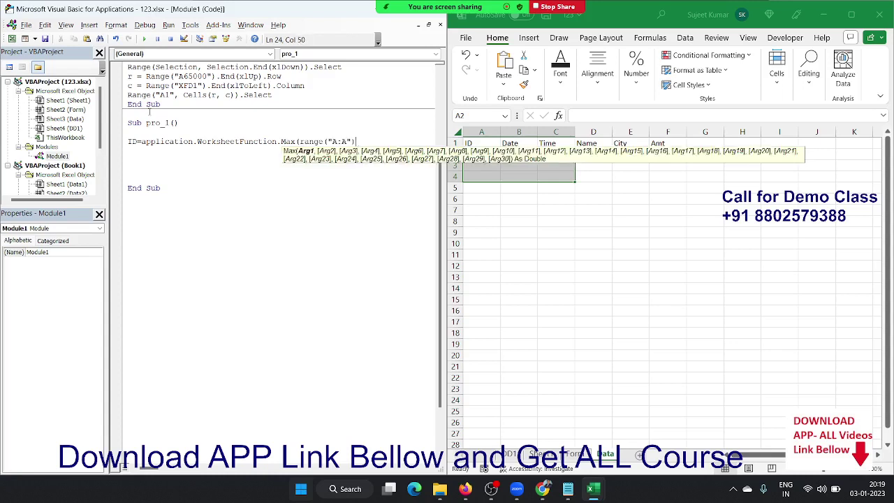
text())
key(Return)
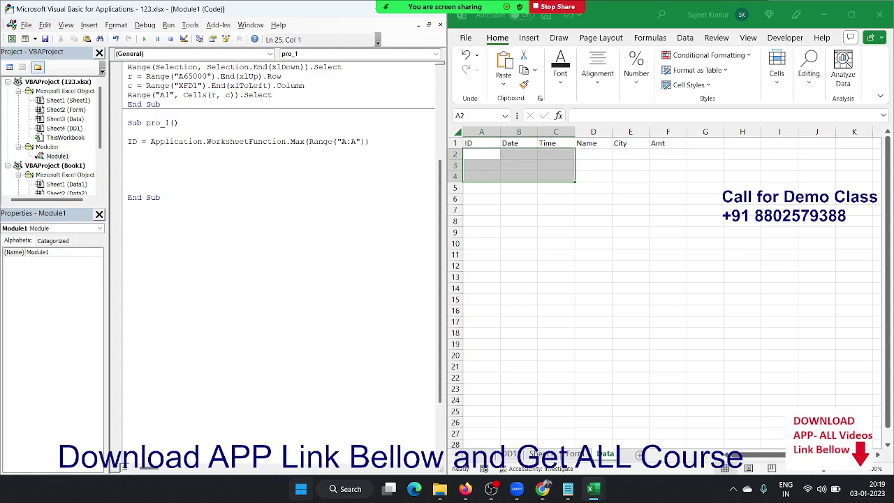
Step: Draw a Form Control button over C11:D12 on the Form sheet and assign it pro_1
double_click(158, 122)
click(575, 454)
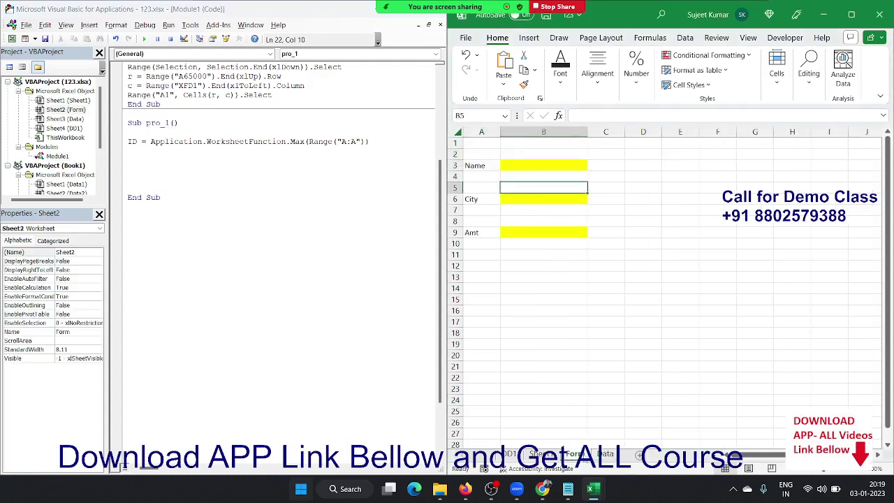
click(604, 267)
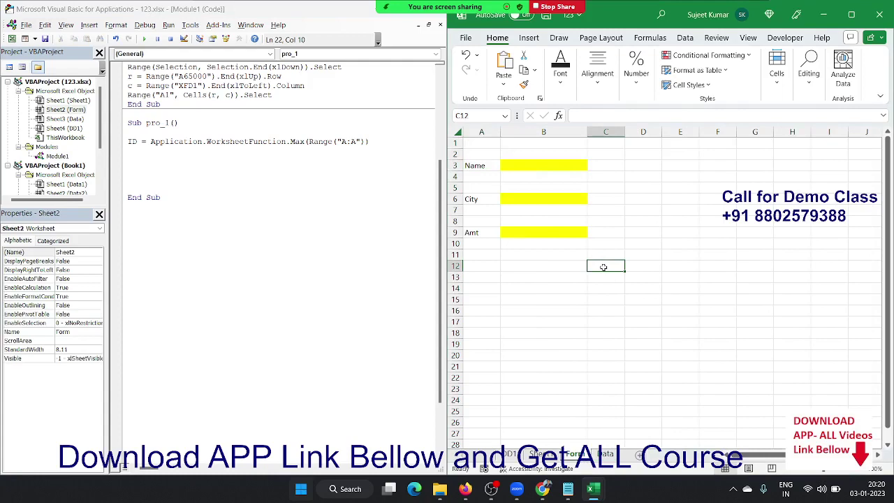
click(779, 39)
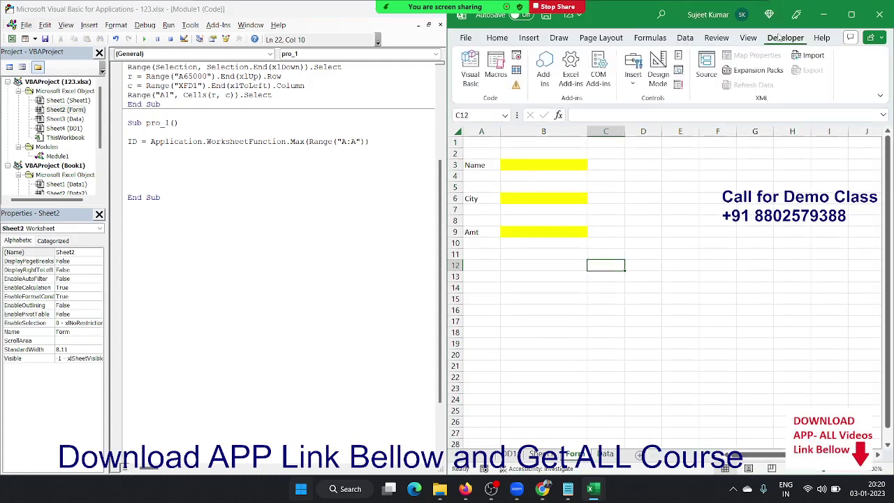
click(633, 79)
click(629, 114)
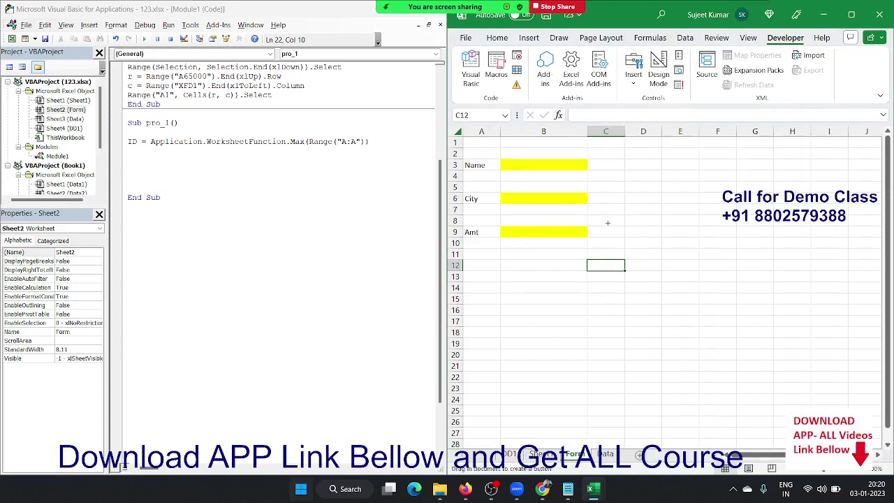
drag(600, 244, 657, 266)
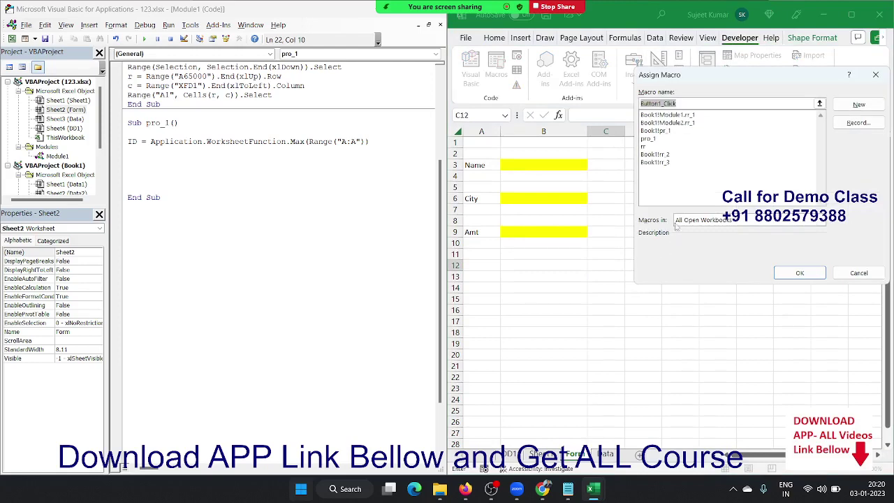
click(659, 139)
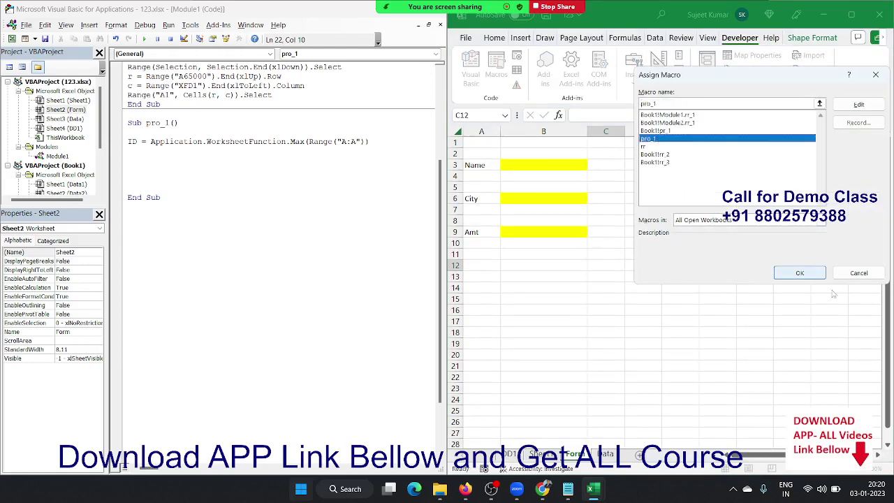
click(800, 273)
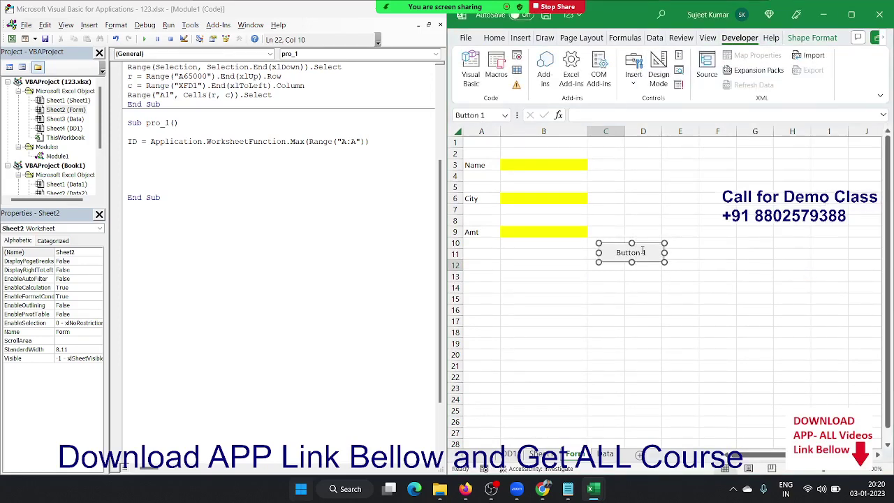
Step: Replace the button's default label with Save
click(642, 251)
key(Delete)
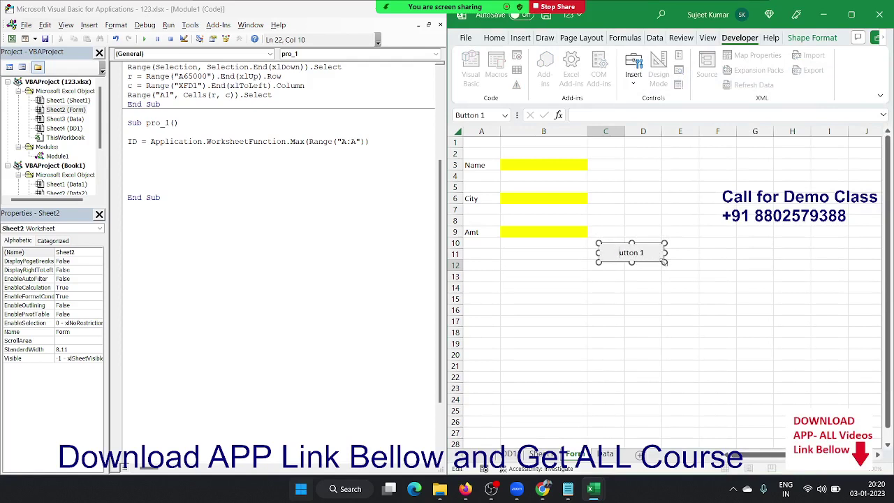
key(Delete)
key(Delete)
key(Delete)
text(Save)
click(658, 280)
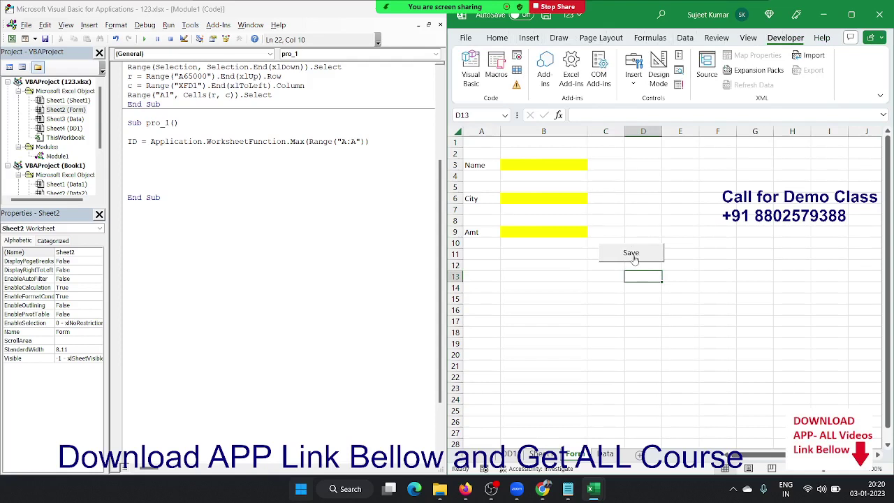
Step: Insert Sheets("Data"). before Range("A:A") on the ID line of pro_1
click(493, 132)
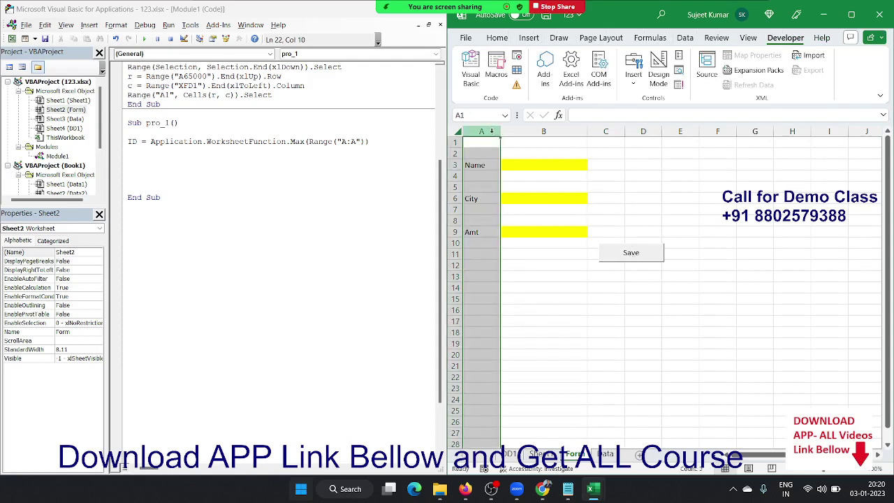
click(309, 142)
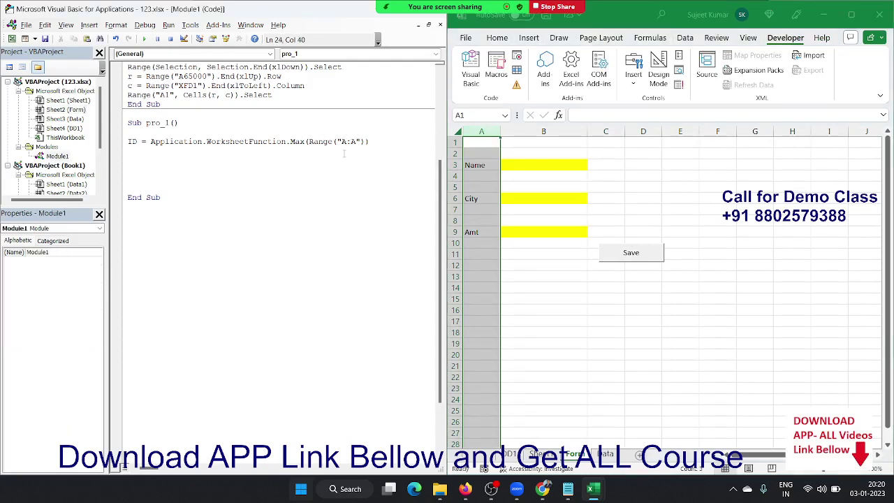
text(sheets)
text((")
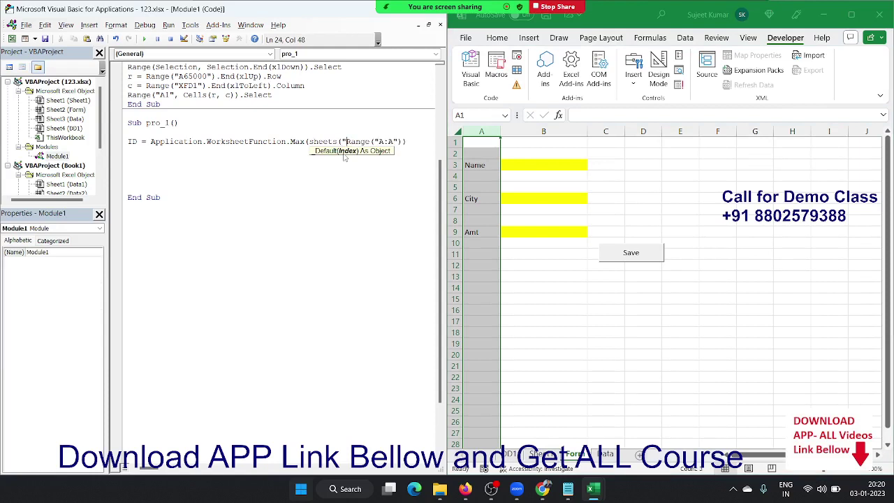
text(Data")
text().)
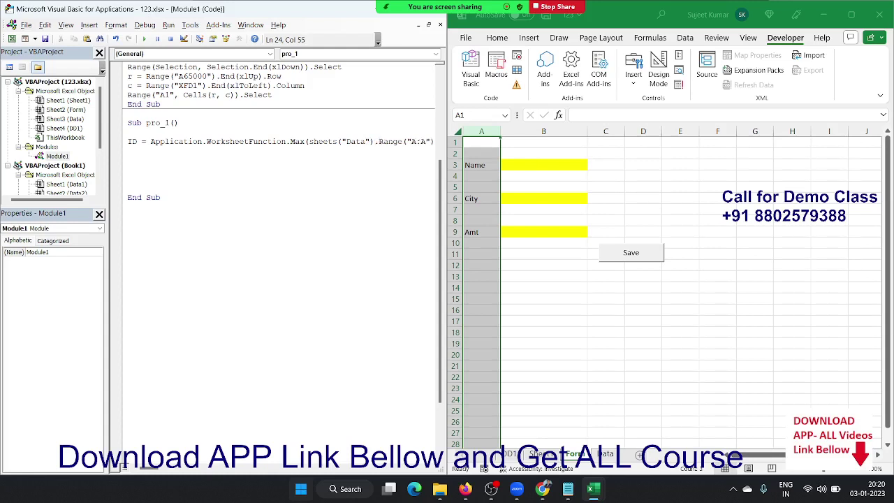
key(Down)
key(Down)
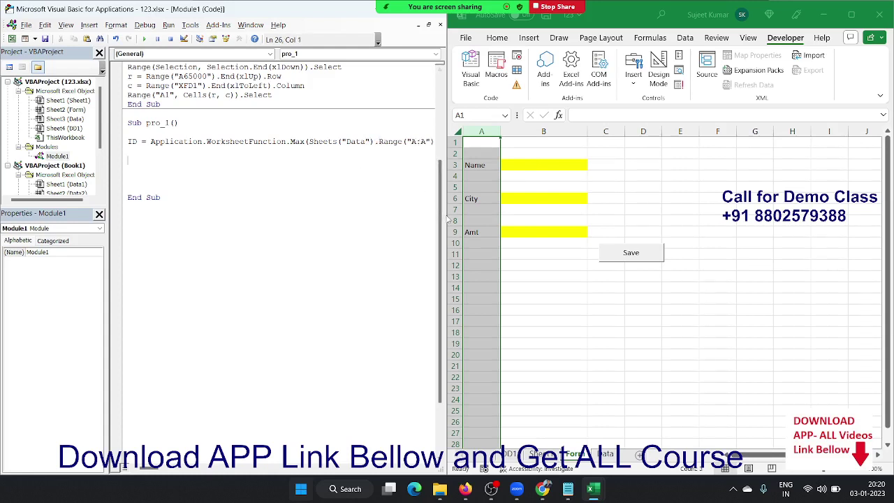
Step: Widen the VBA code pane and bring up the Data sheet in Excel
drag(446, 217, 474, 229)
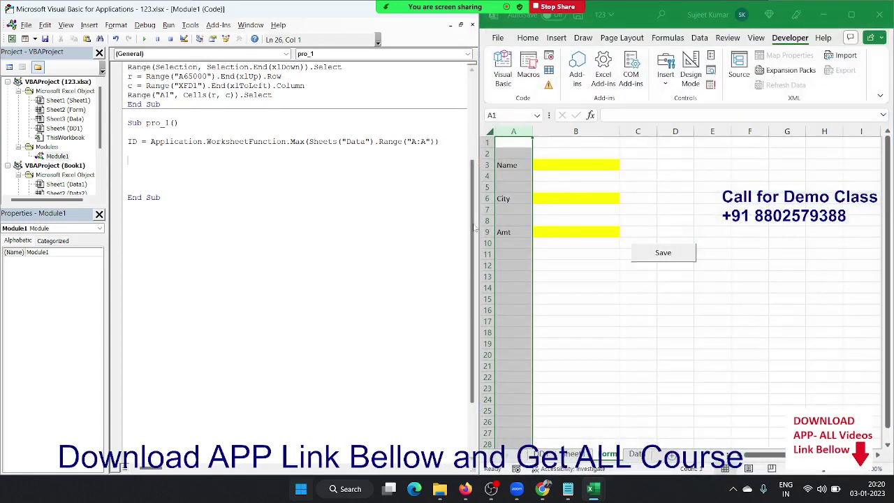
click(249, 141)
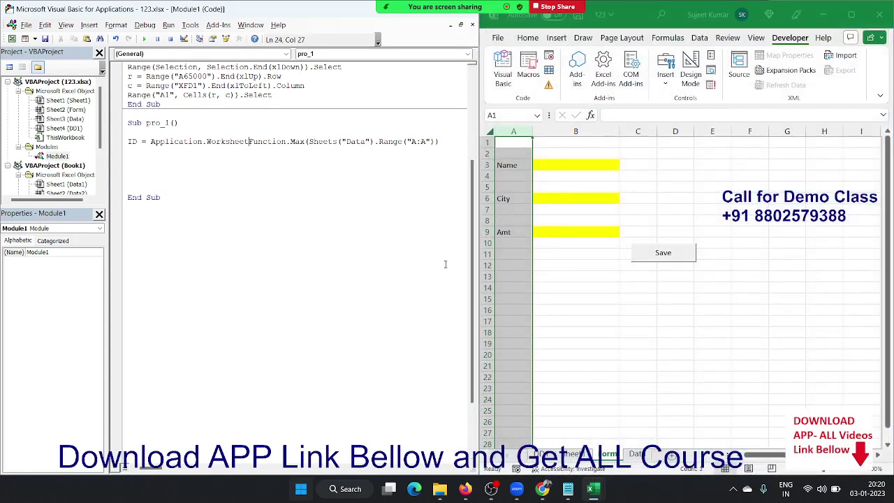
click(637, 454)
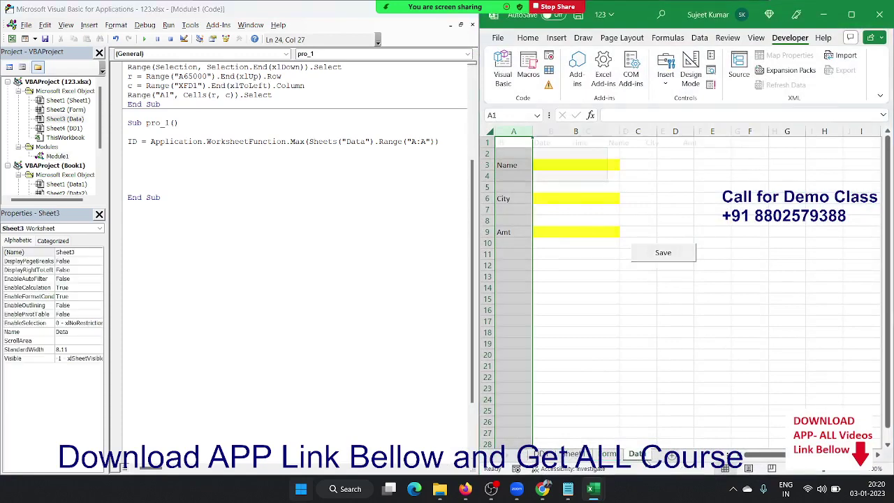
click(515, 152)
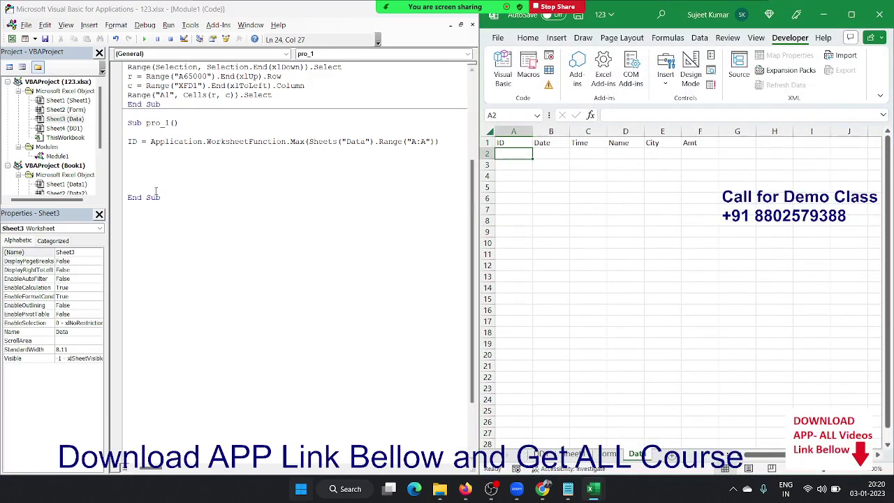
Step: Scroll up in Module1 and select the Range("A65000").End(xlUp).Select example line
click(130, 159)
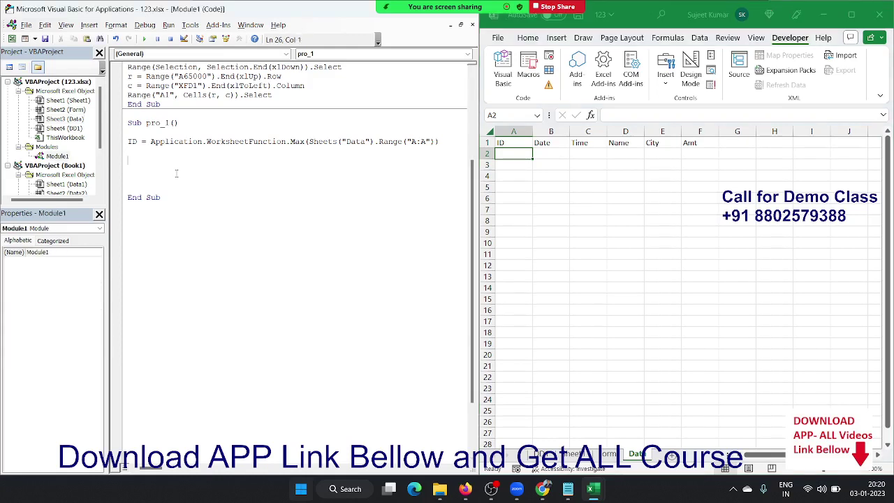
scroll(245, 88, up, 2)
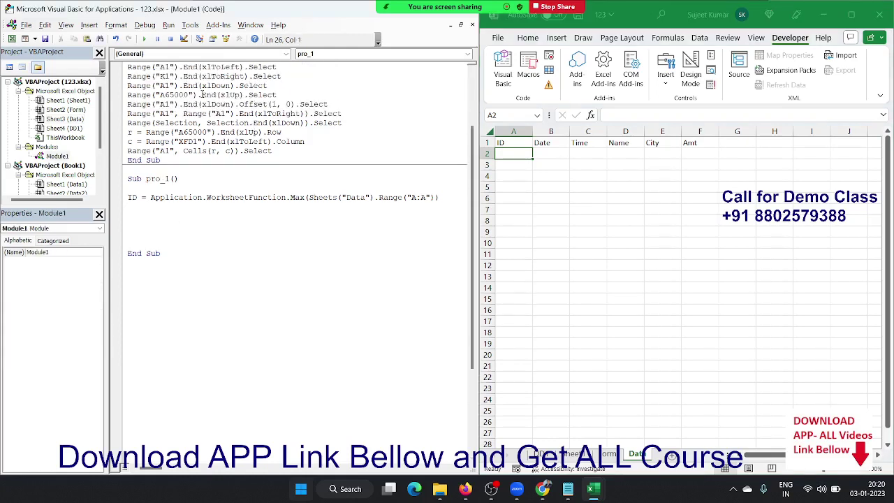
drag(278, 95, 117, 98)
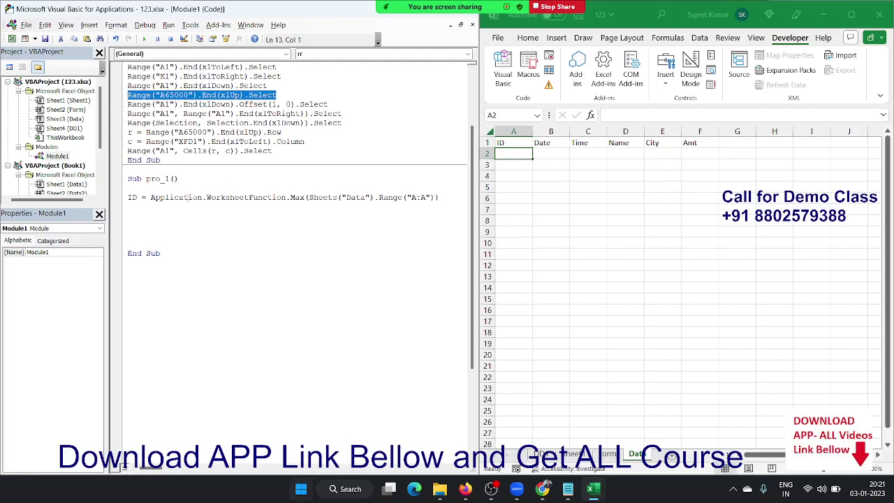
Step: Add the line Range("A65000").End(xlUp).Offset(1, 0).Value = ID + 1 below the ID line in pro_1
click(149, 214)
text(Range("A65000").End(xlUp).Select)
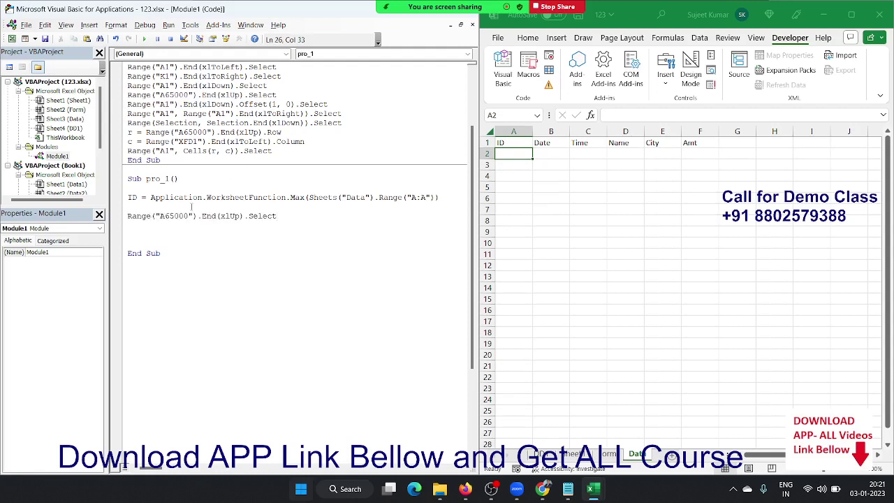
key(BackSpace)
key(BackSpace)
key(BackSpace)
key(BackSpace)
key(BackSpace)
key(BackSpace)
text(.Offset)
text((1,)
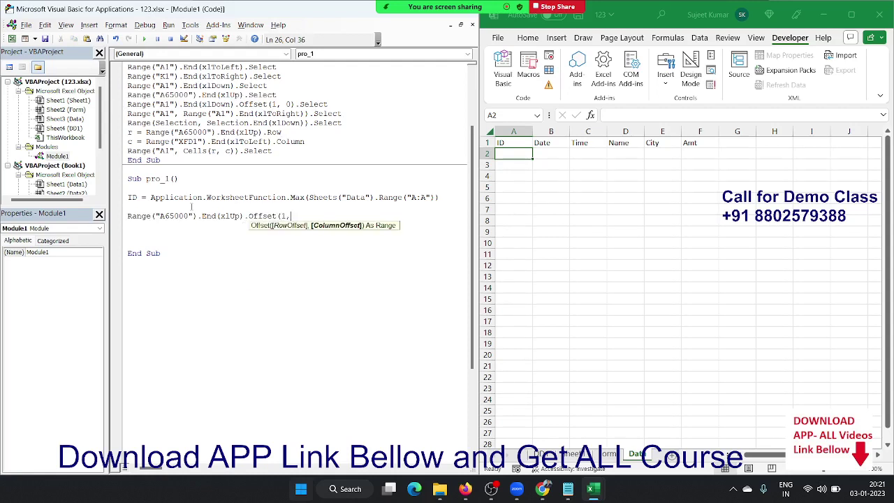
text(0))
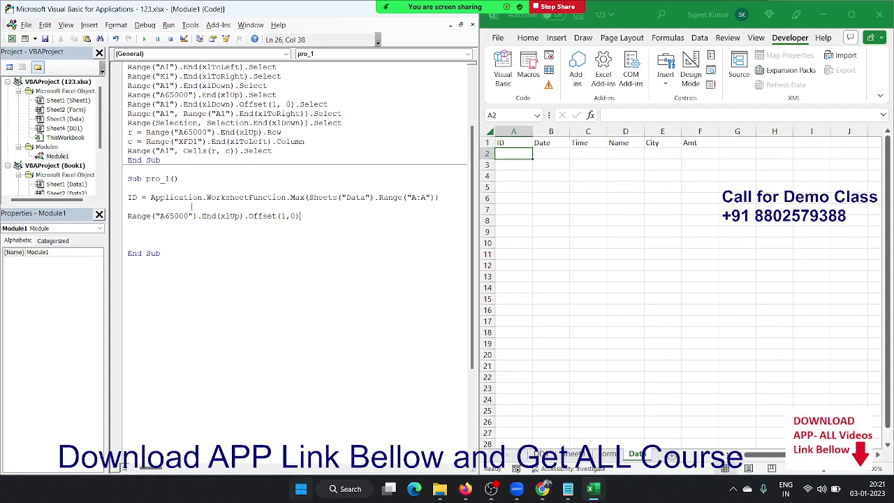
text(.va)
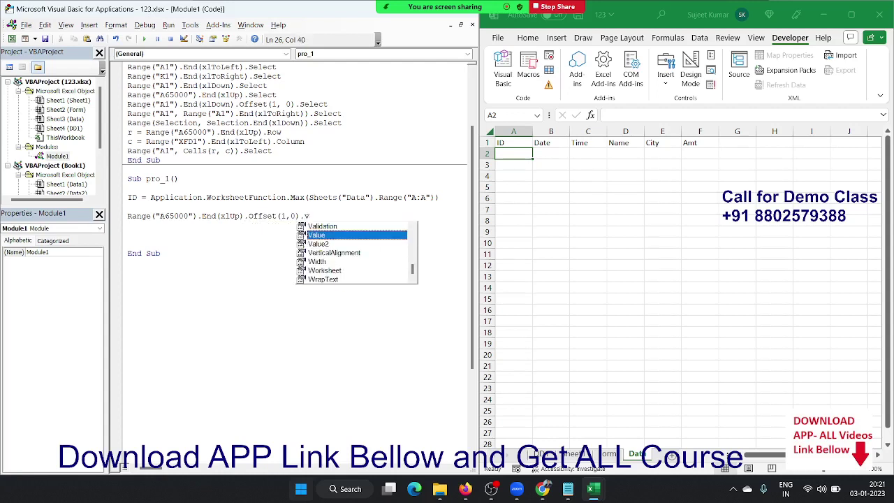
key(Tab)
text(=id)
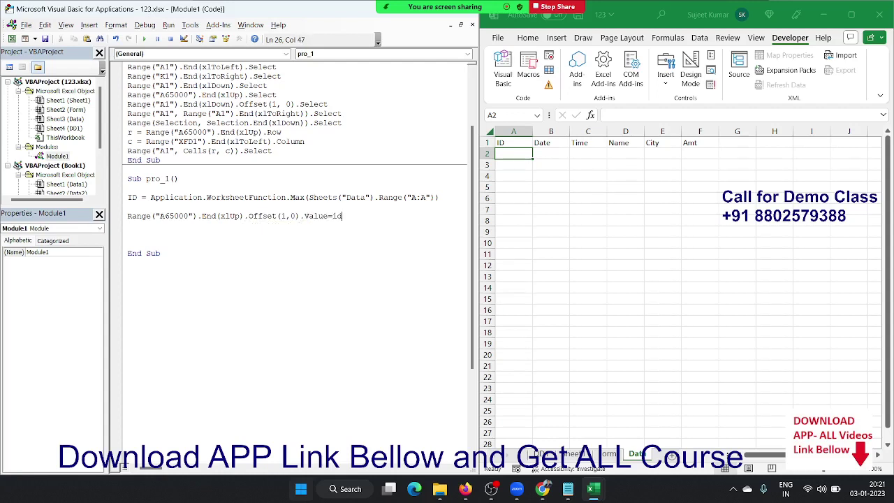
text(+1)
key(Return)
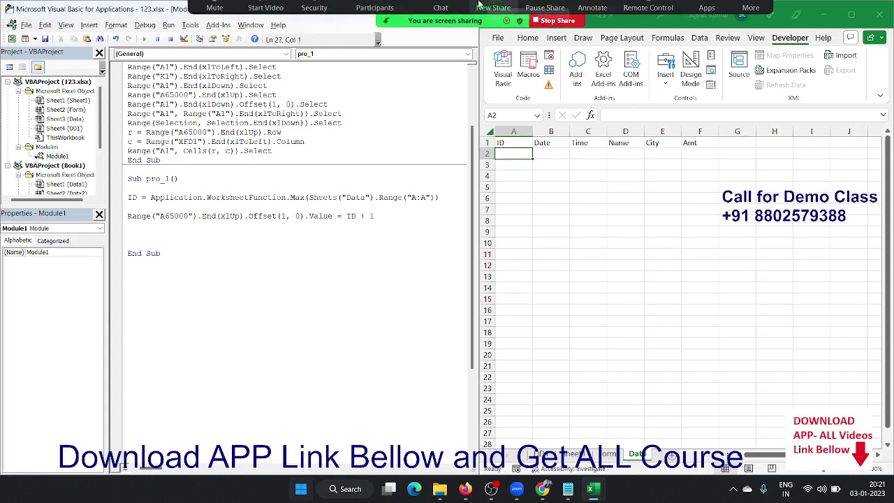
click(382, 10)
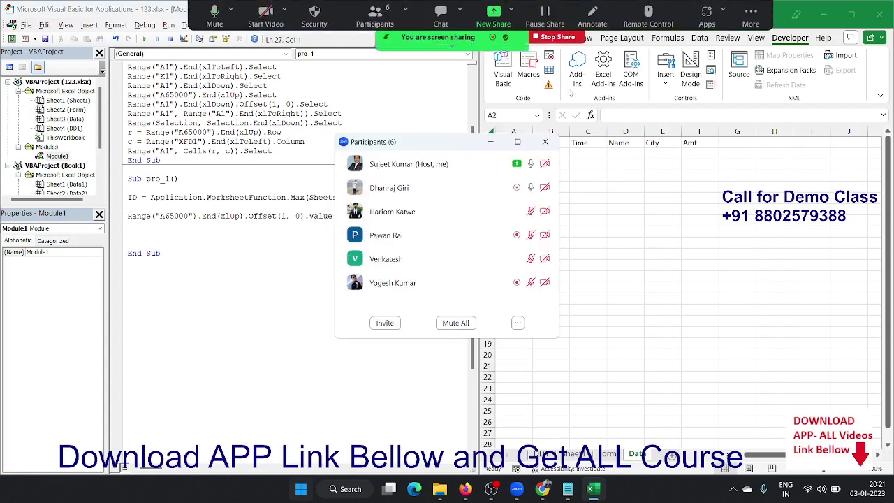
click(546, 142)
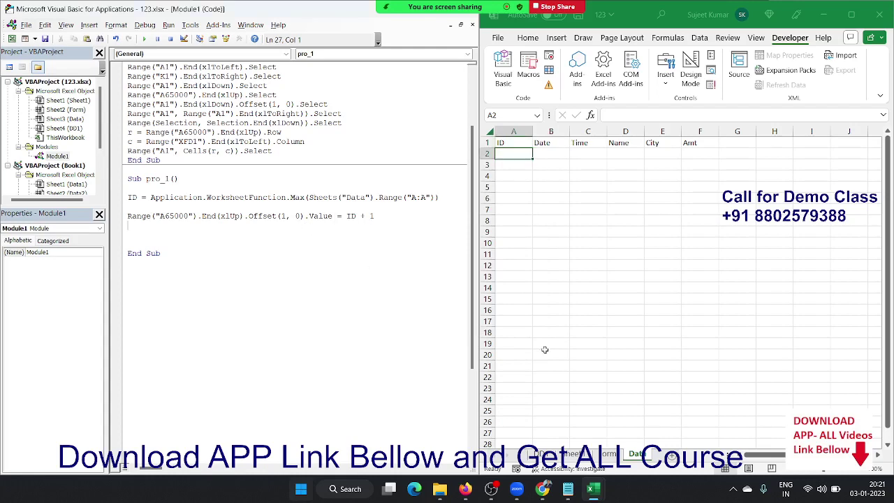
click(538, 454)
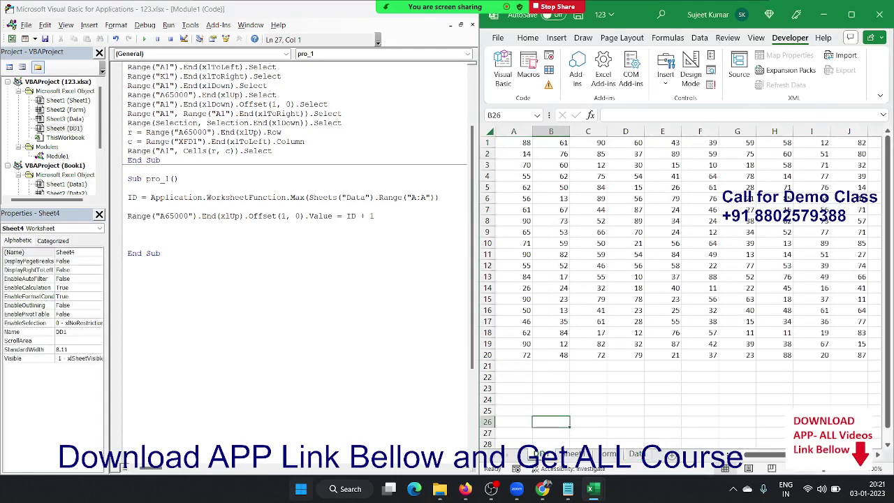
click(250, 217)
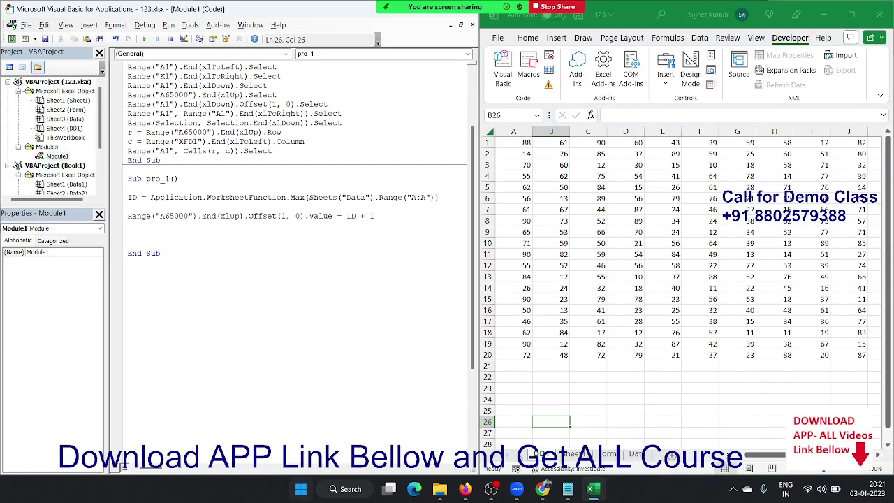
click(530, 355)
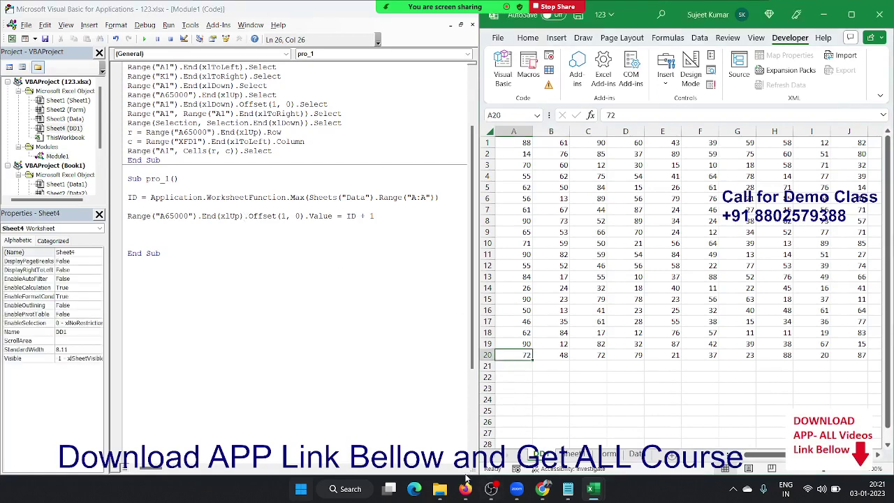
text(151)
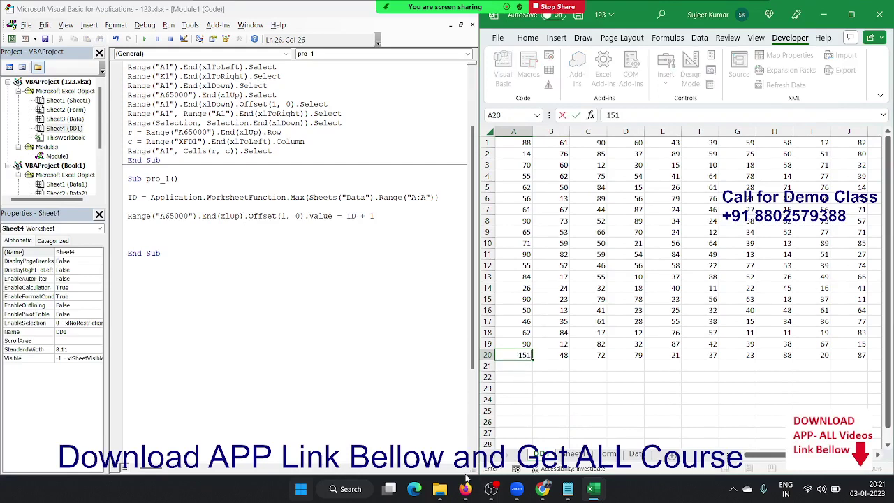
key(Escape)
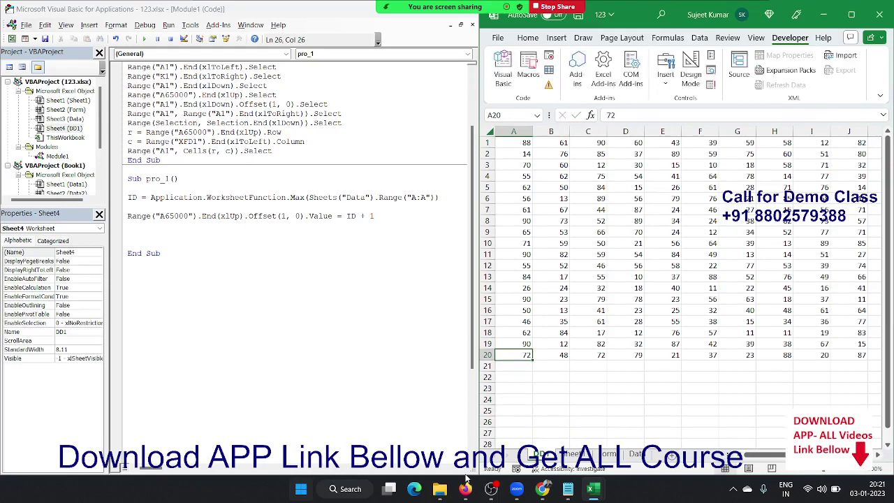
key(Down)
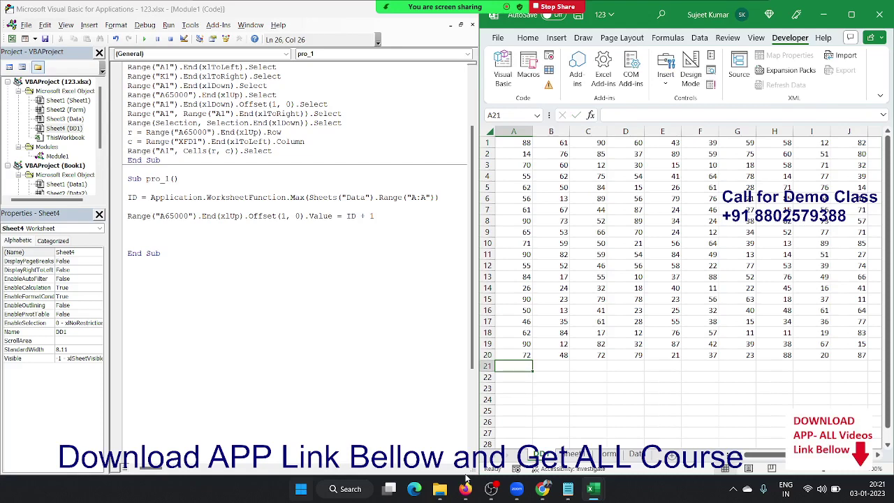
text(785)
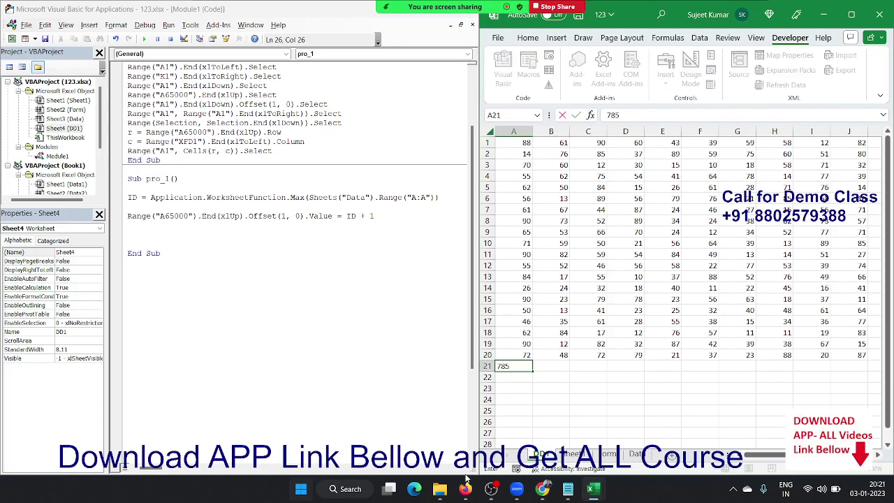
click(635, 454)
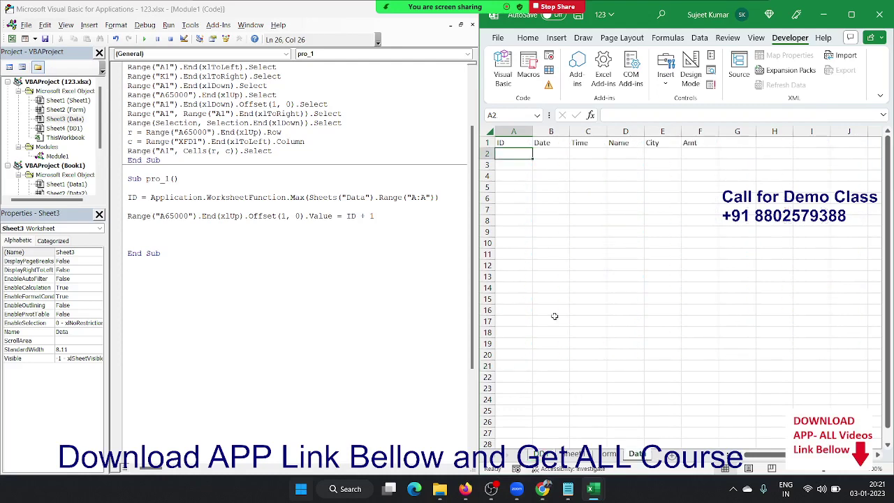
click(516, 410)
key(ctrl+Up)
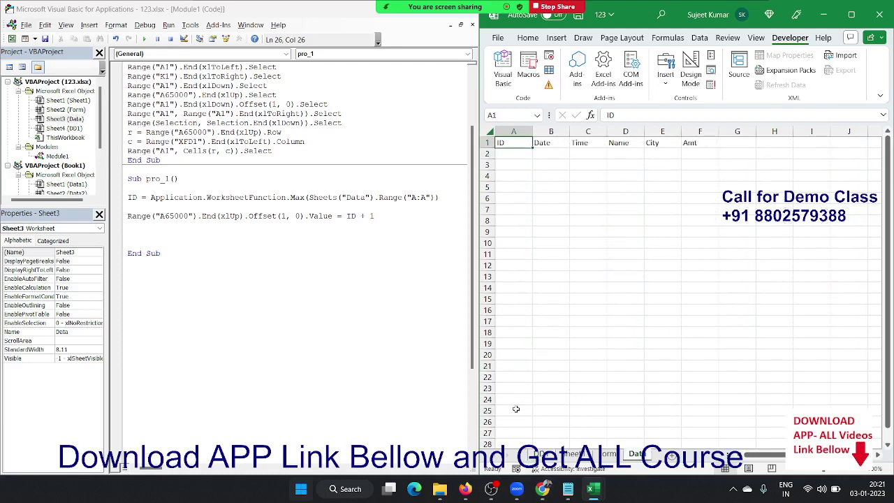
key(Down)
key(F5)
key(F5)
key(Up)
key(F2)
key(Return)
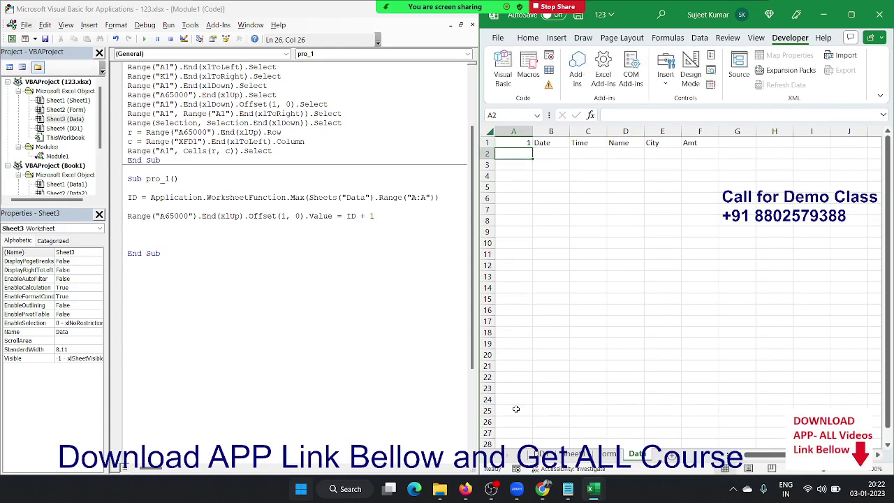
key(ctrl+z)
key(ctrl+z)
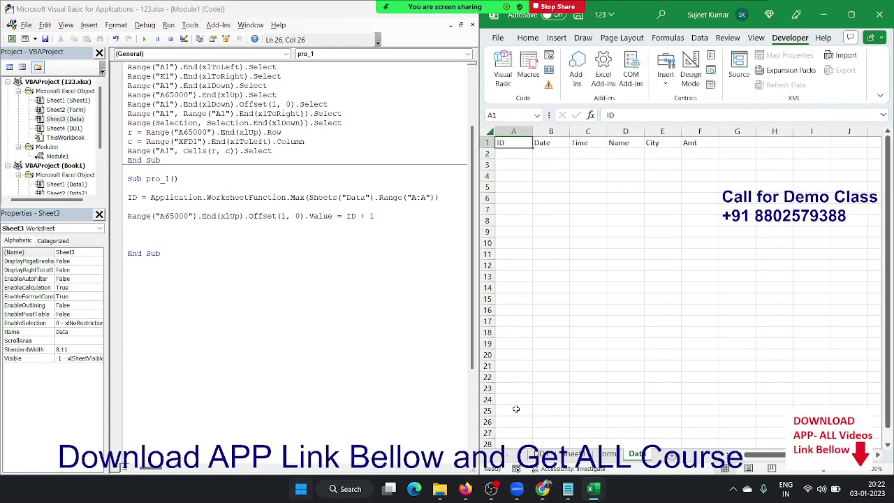
key(Down)
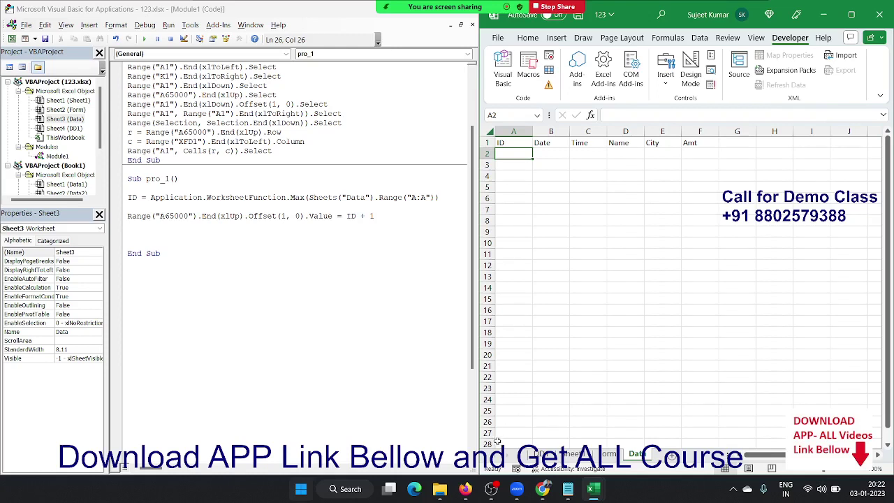
click(515, 130)
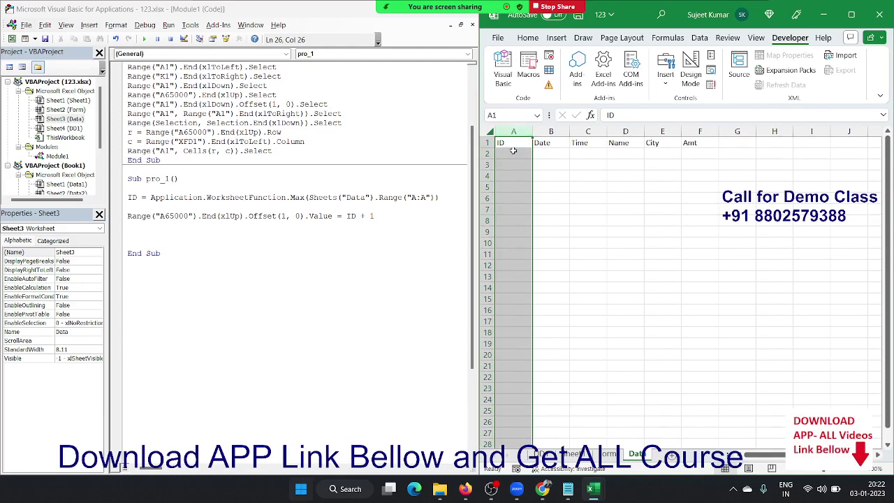
click(514, 153)
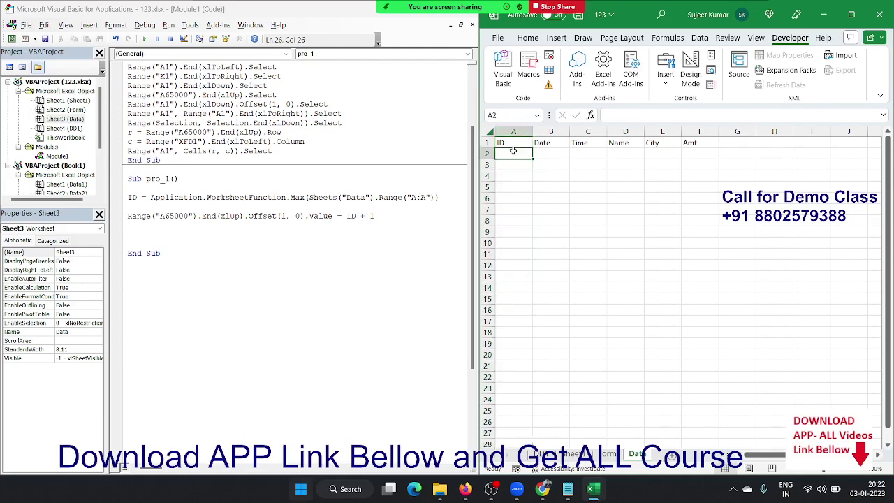
click(124, 217)
click(127, 217)
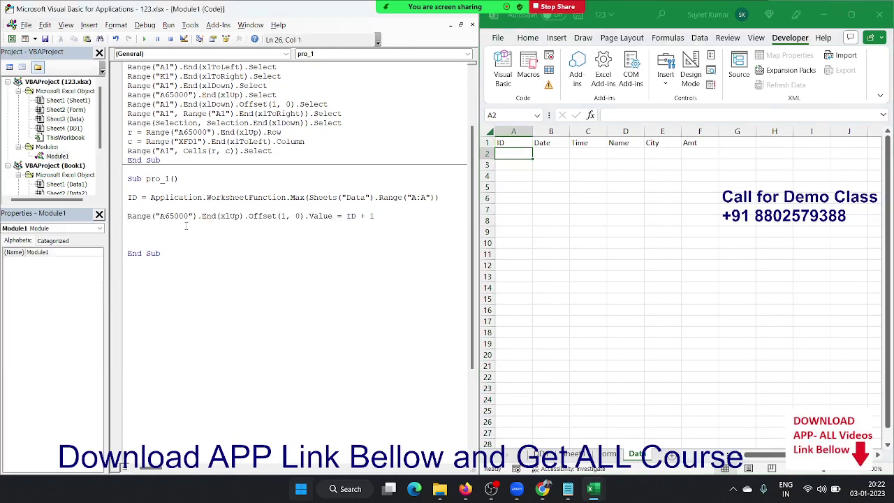
Step: Prefix the write line with Sheets("Data"). so it writes to the Data sheet
text(she)
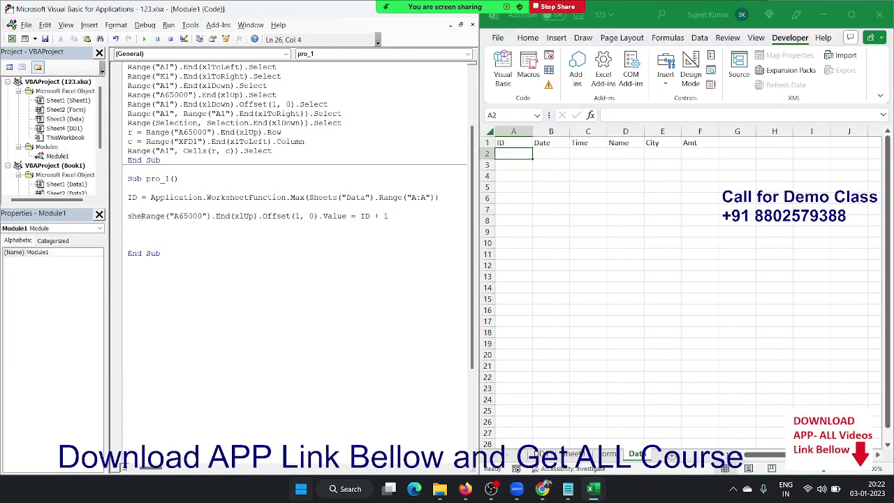
text(ets()
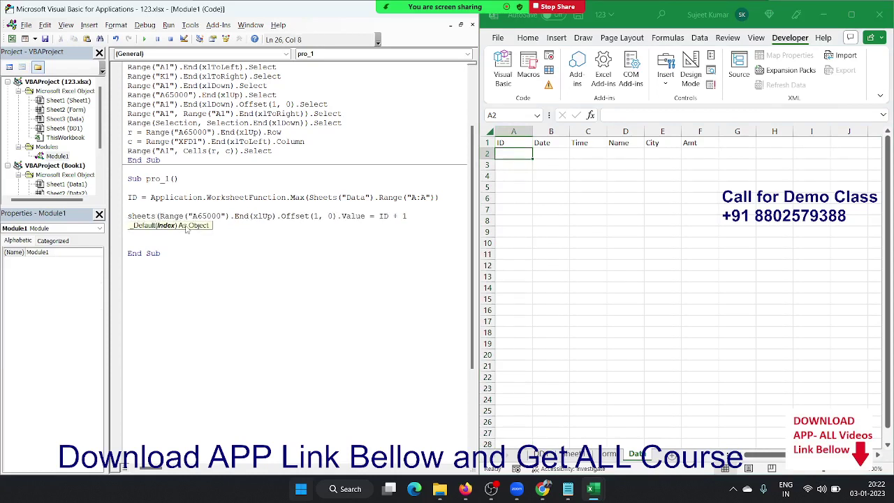
text("Data")
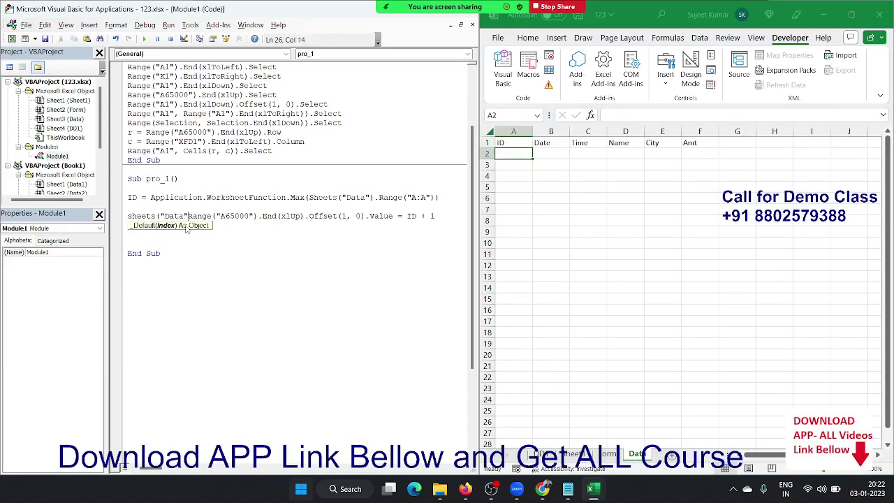
text().)
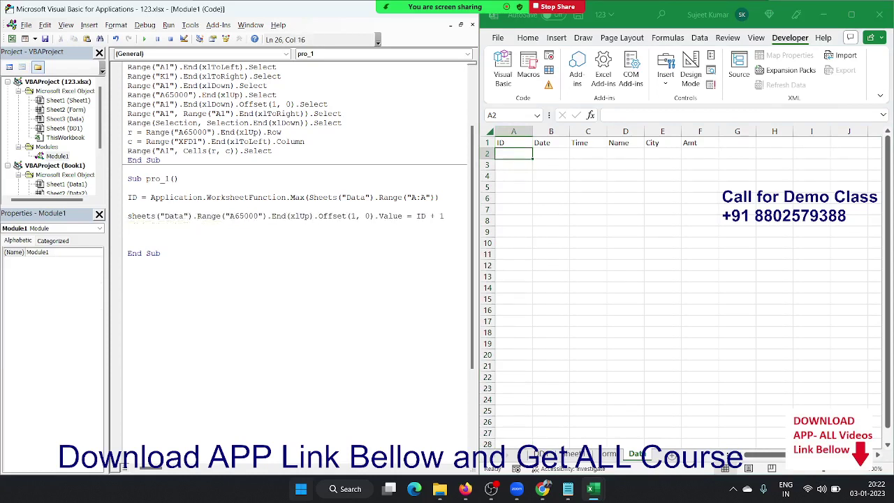
key(Down)
key(Up)
click(445, 209)
mouse_move(440, 198)
mouse_down()
mouse_move(225, 187)
mouse_move(154, 199)
mouse_up()
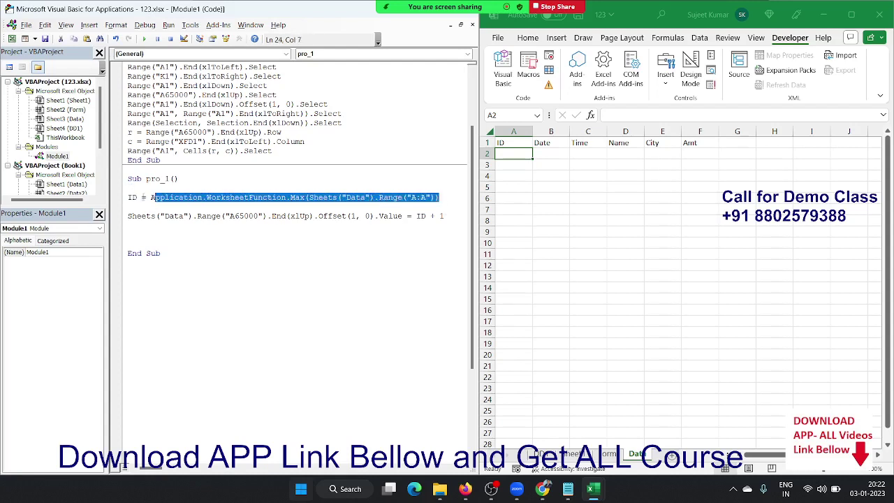
Step: Enter 1 as the first ID in cell A2 of the Data sheet
double_click(135, 198)
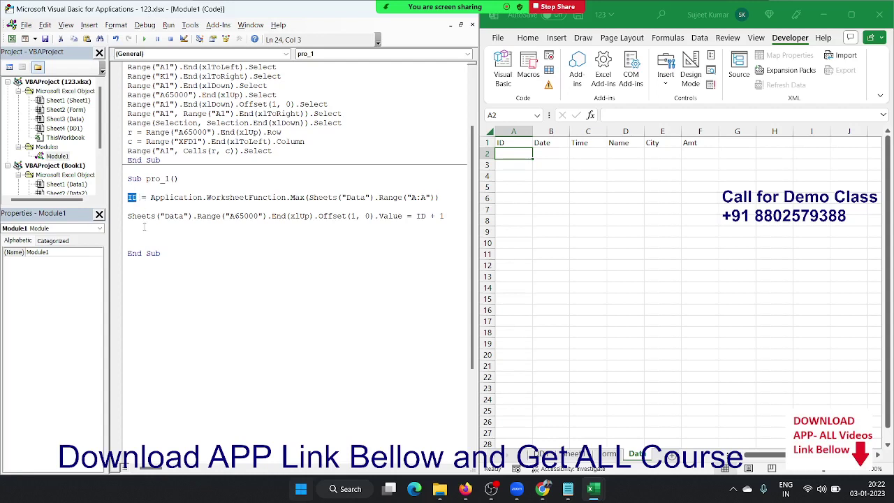
click(144, 225)
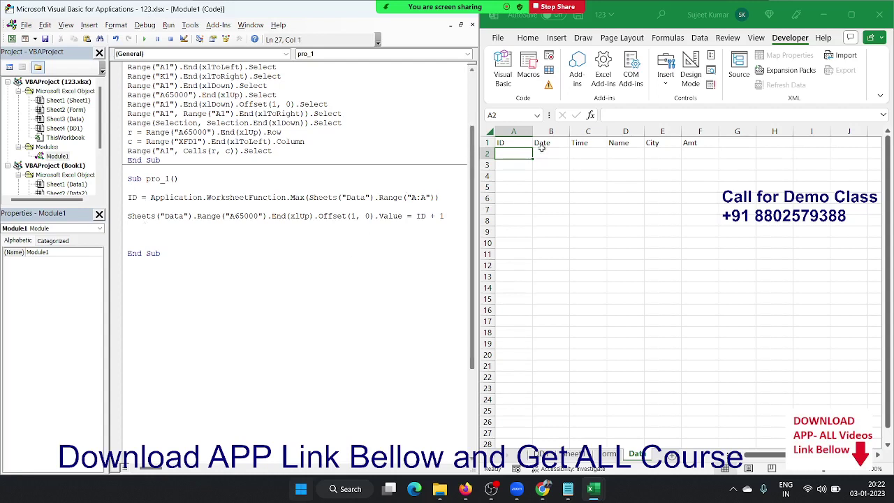
click(513, 144)
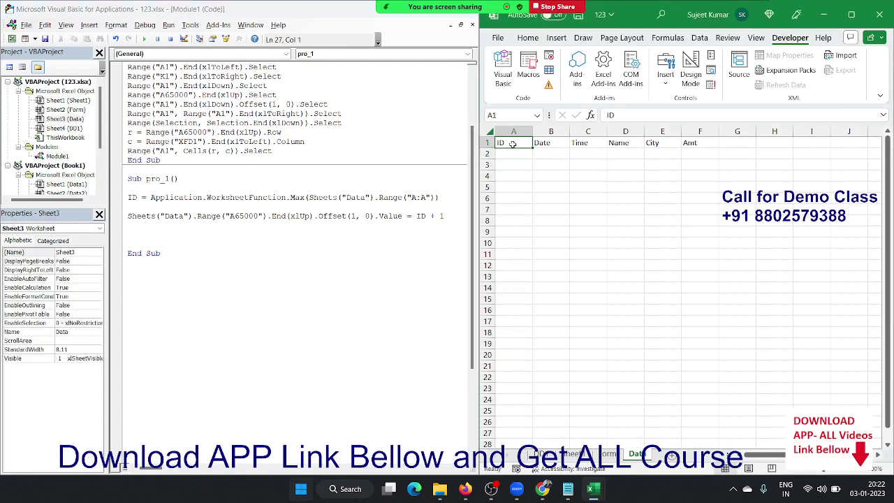
key(Down)
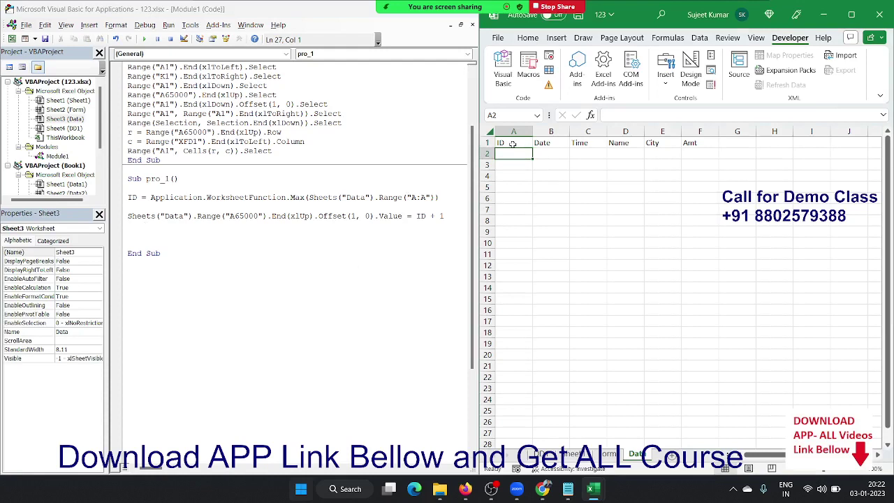
text(1)
key(Return)
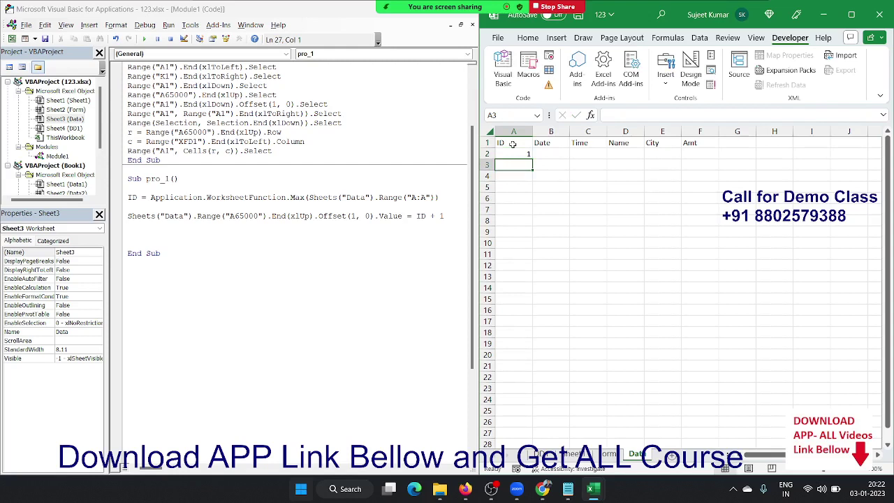
click(563, 156)
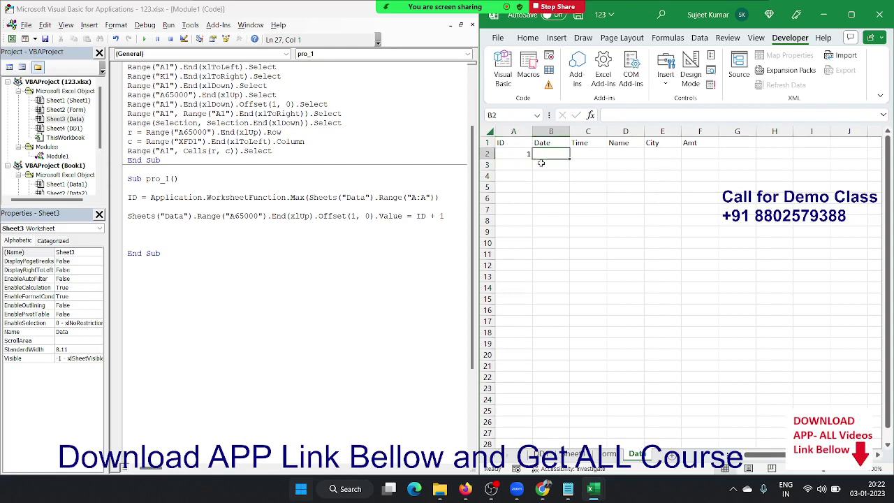
Step: Duplicate the Sheets("Data") ID-writing line directly below itself in pro_1
click(169, 222)
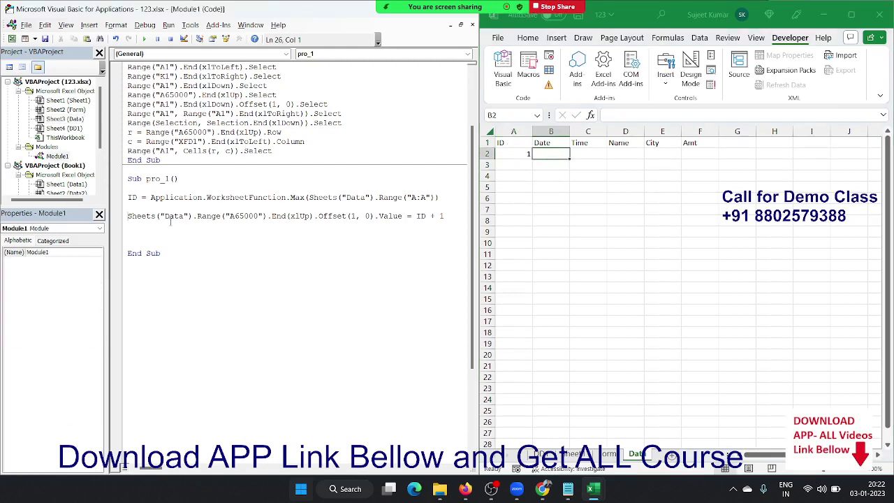
key(shift+Down)
key(ctrl+c)
key(ctrl+v)
key(ctrl+v)
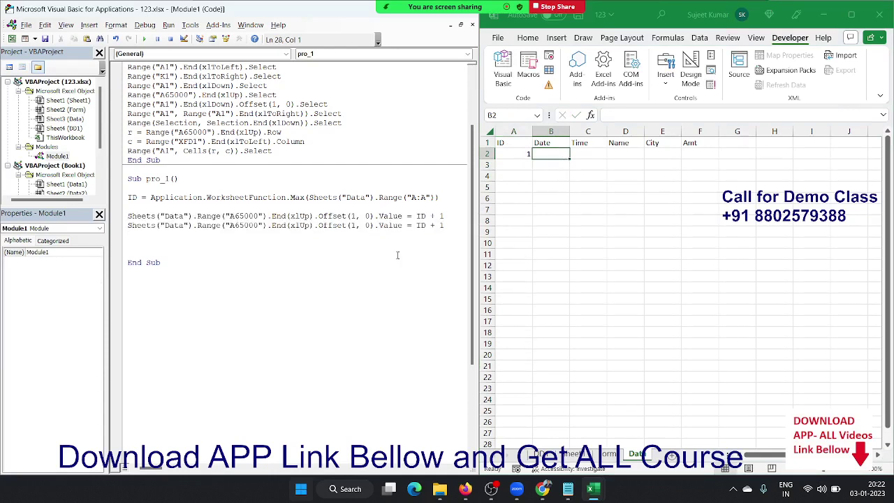
Step: Change the duplicated line to write Offset(0, 1).Value = Date
click(356, 225)
key(BackSpace)
text(0)
key(Right)
key(Delete)
text(1)
click(519, 397)
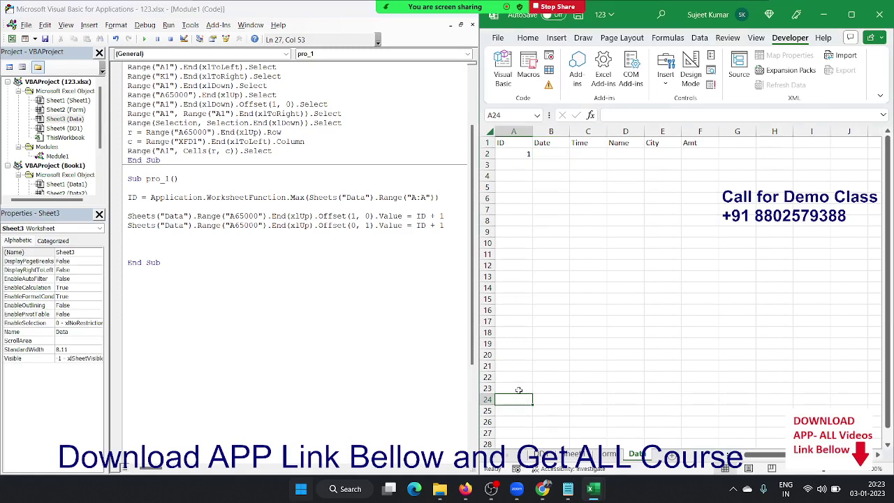
key(ctrl+Up)
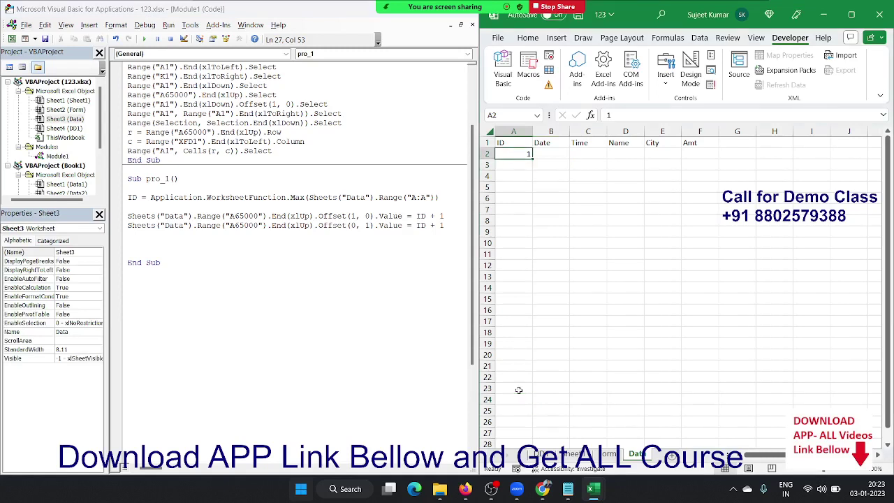
key(Right)
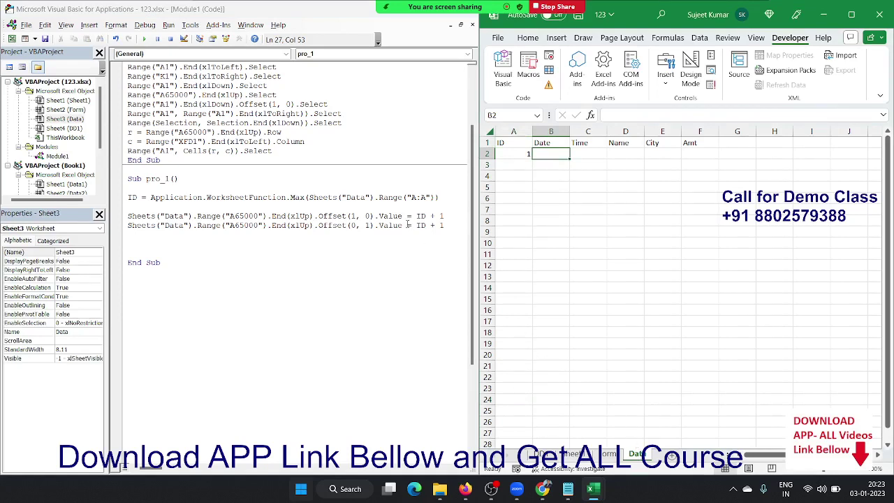
drag(416, 225, 454, 225)
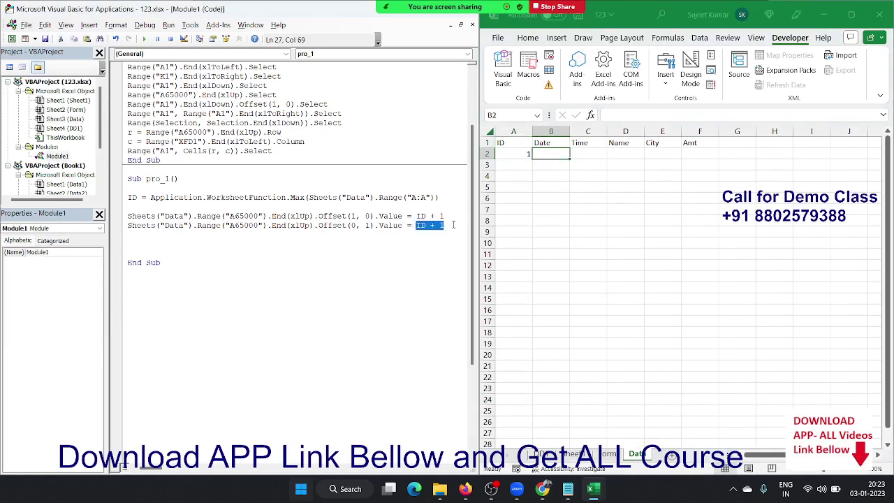
text(Date)
Step: Add a third line writing Offset(0, 2).Value = Time
click(128, 235)
key(ctrl+v)
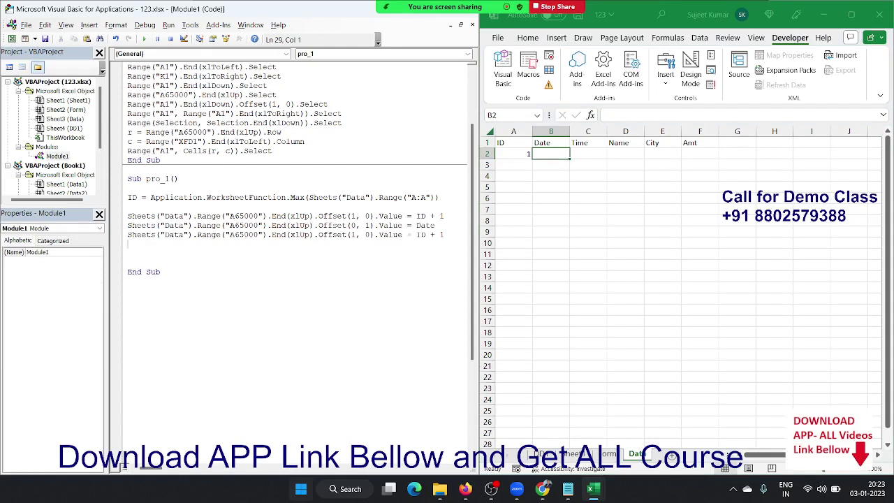
click(353, 235)
key(Delete)
text(0)
key(Delete)
text(2)
click(529, 387)
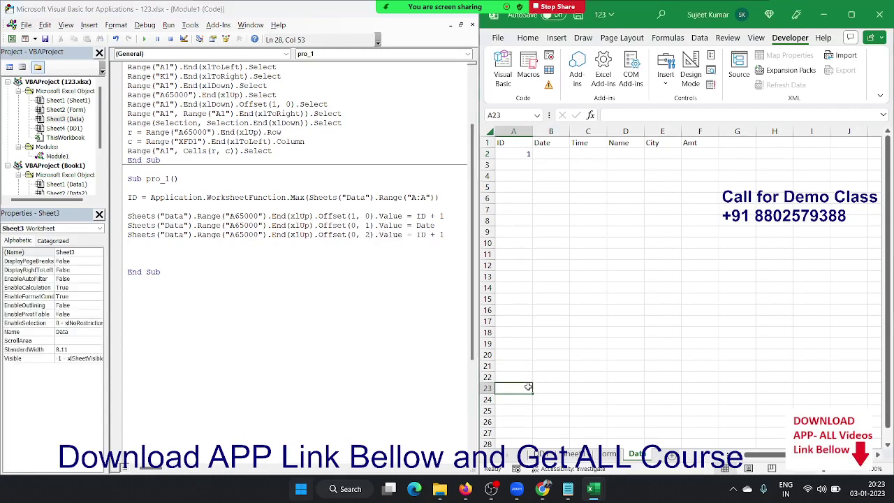
key(ctrl+Up)
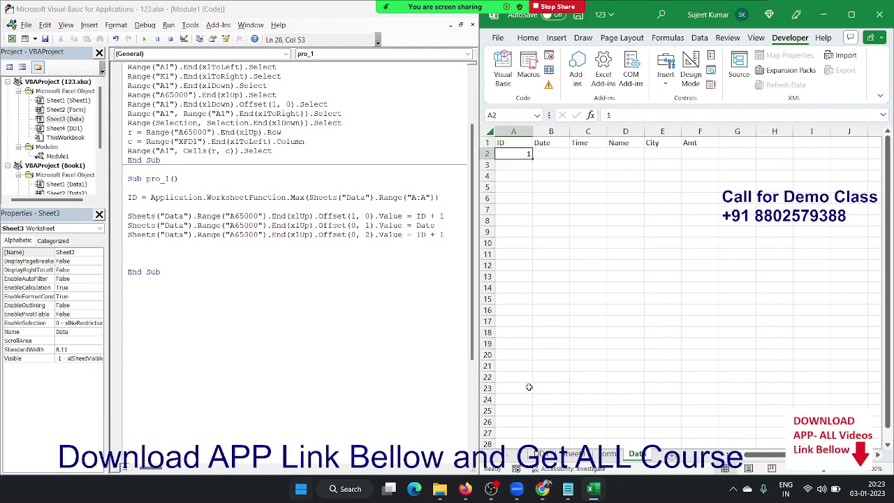
key(Right)
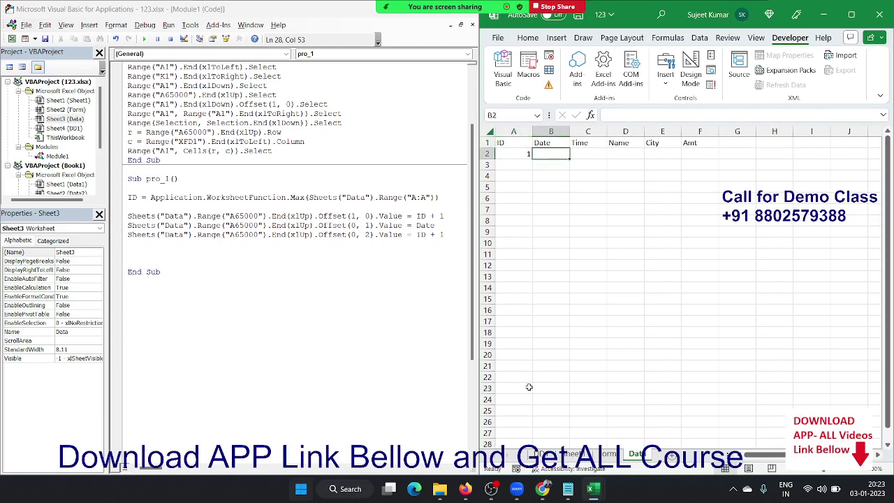
key(Right)
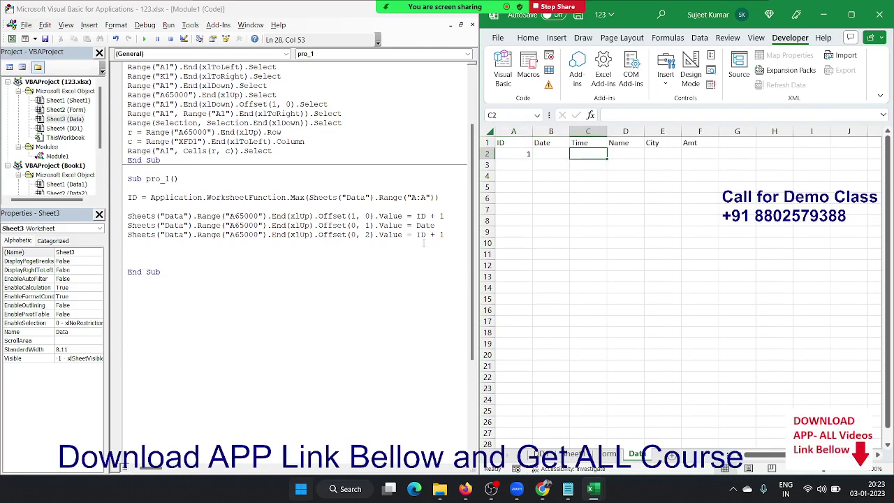
drag(417, 234, 445, 235)
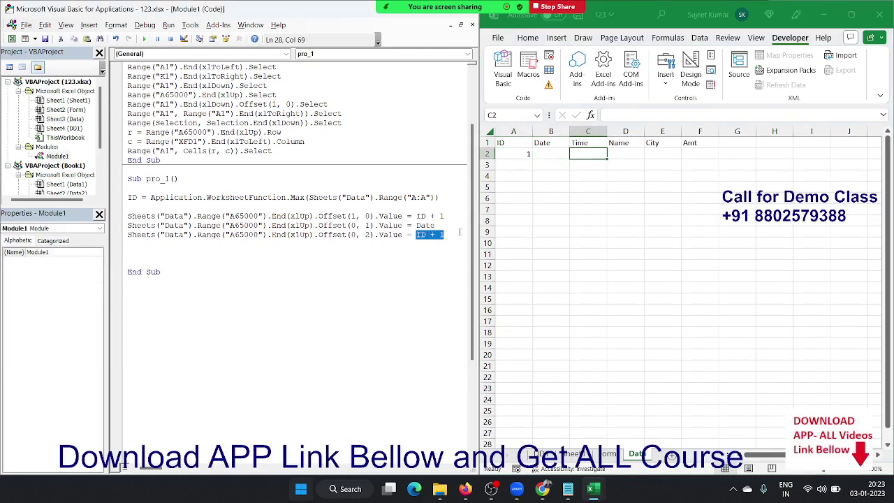
text(time)
Step: Copy the Time line, change it to Offset(0, 3) and replace Time with range(
drag(440, 235, 328, 235)
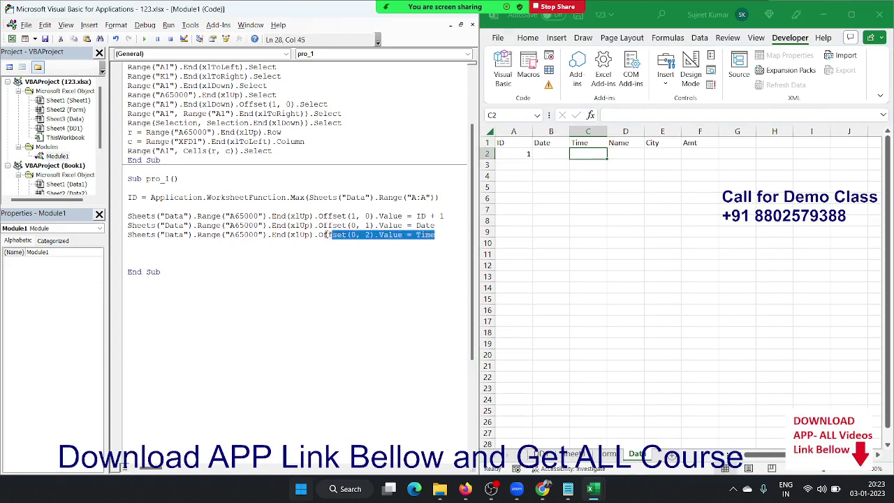
click(132, 246)
key(shift+Up)
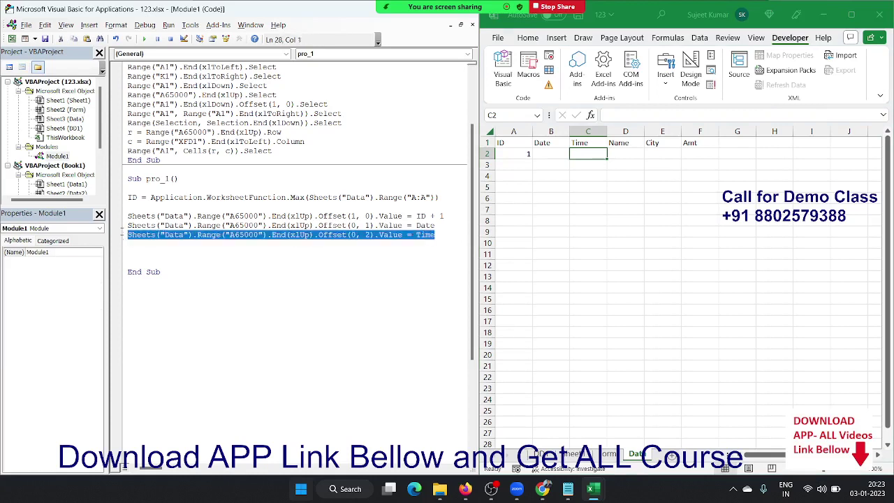
key(ctrl+c)
click(132, 247)
key(ctrl+v)
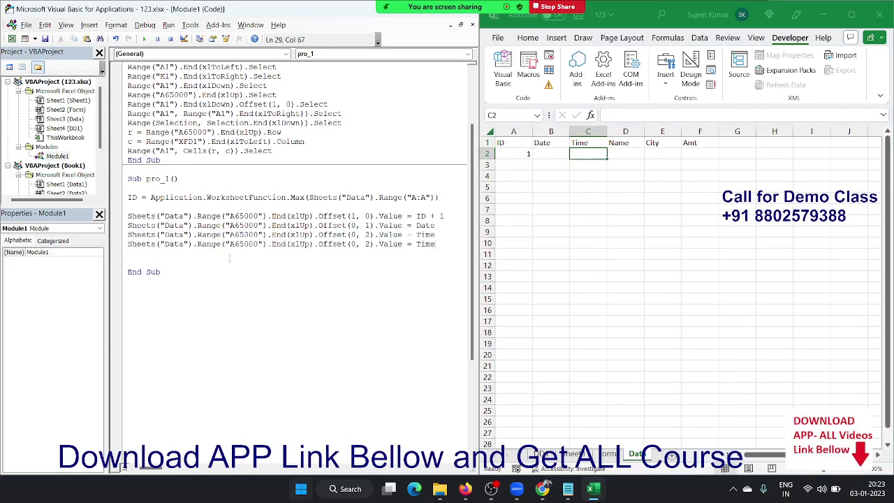
click(370, 244)
key(BackSpace)
text(3)
double_click(426, 244)
text(ra)
text(nge()
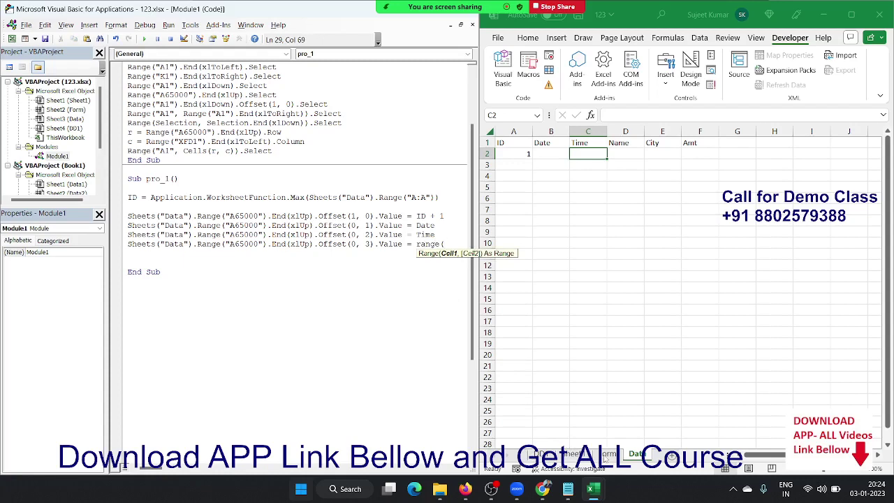
Step: Finish the fourth line as Range("B3").Value, the Form sheet's Name cell
click(605, 455)
click(576, 171)
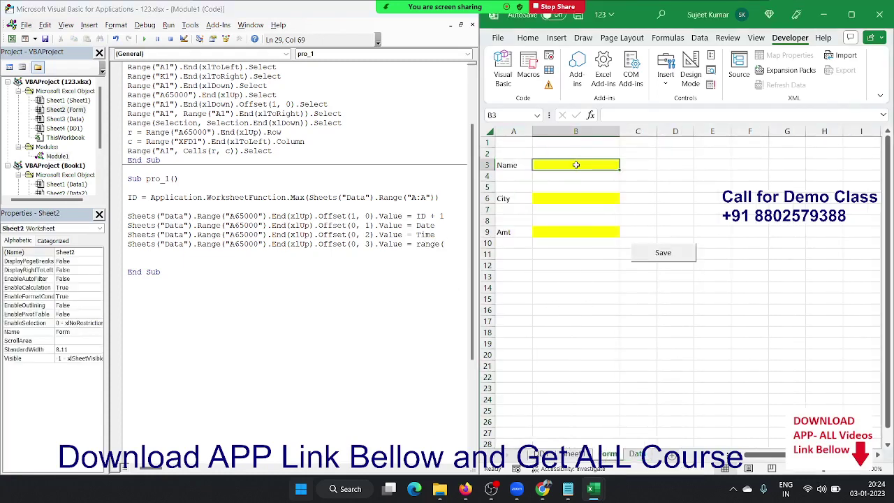
click(454, 247)
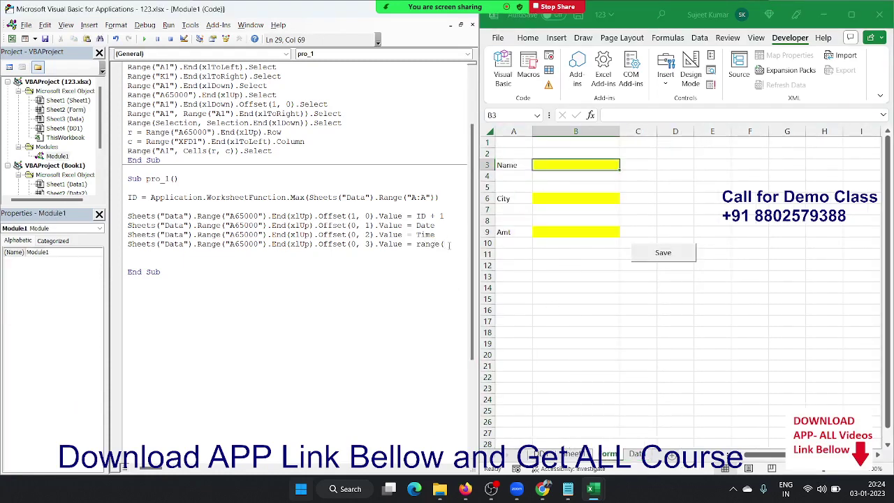
text("B)
text(3"))
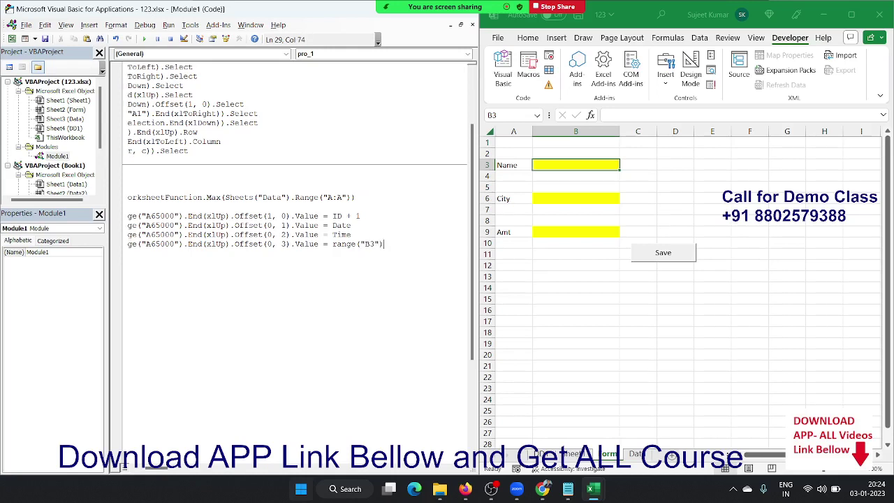
text(.vl)
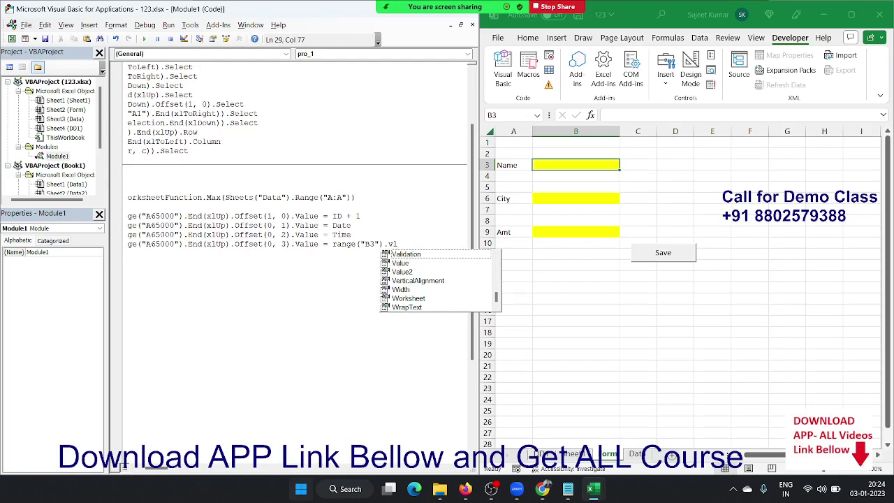
key(Down)
key(Tab)
key(Return)
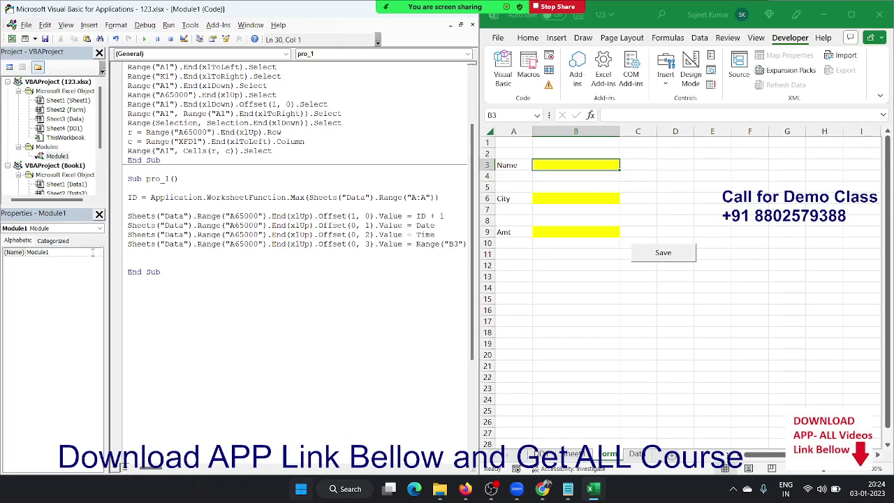
Step: Resize the editor panes to give the code window more width
click(104, 252)
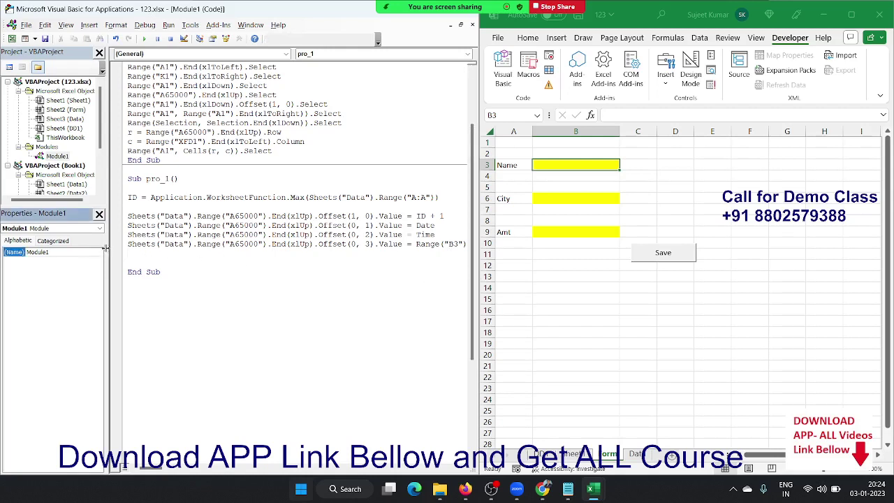
drag(107, 247, 102, 248)
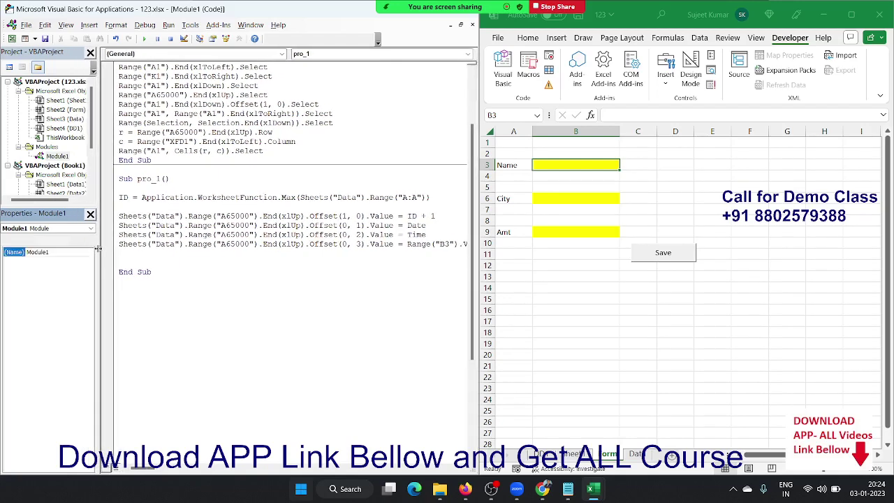
click(223, 269)
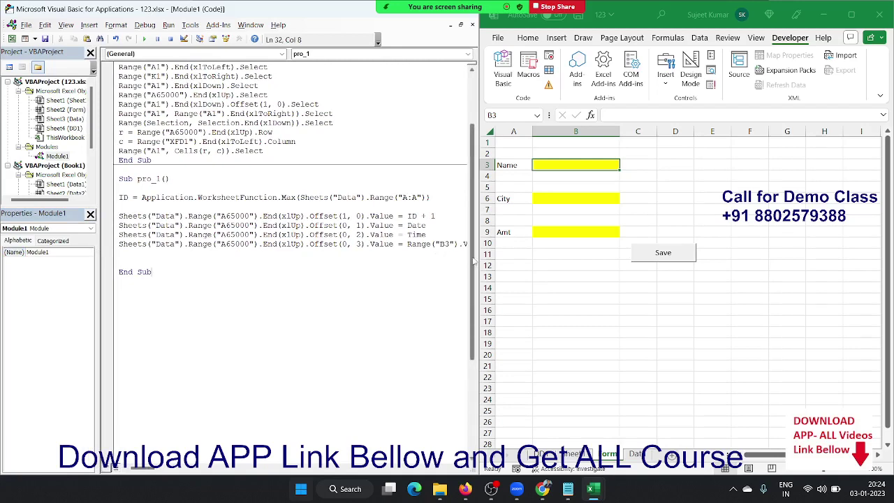
drag(480, 260, 503, 264)
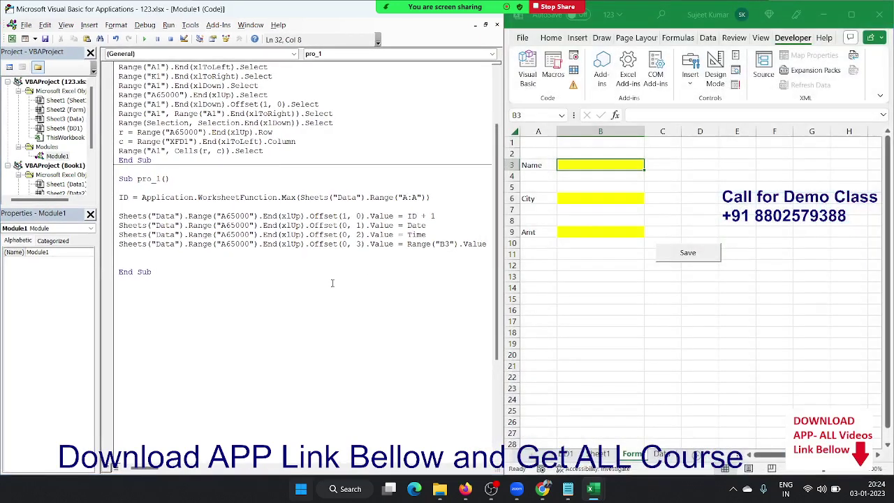
Step: Paste a copy of the Range("B3") line below it for another logging line
click(149, 245)
key(End)
key(Left)
key(Up)
click(121, 245)
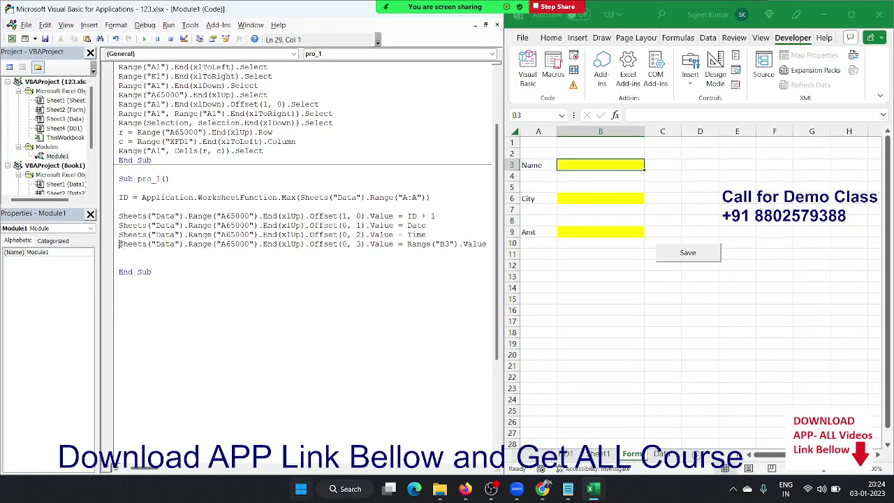
key(shift+Down)
click(147, 252)
key(ctrl+v)
key(ctrl+v)
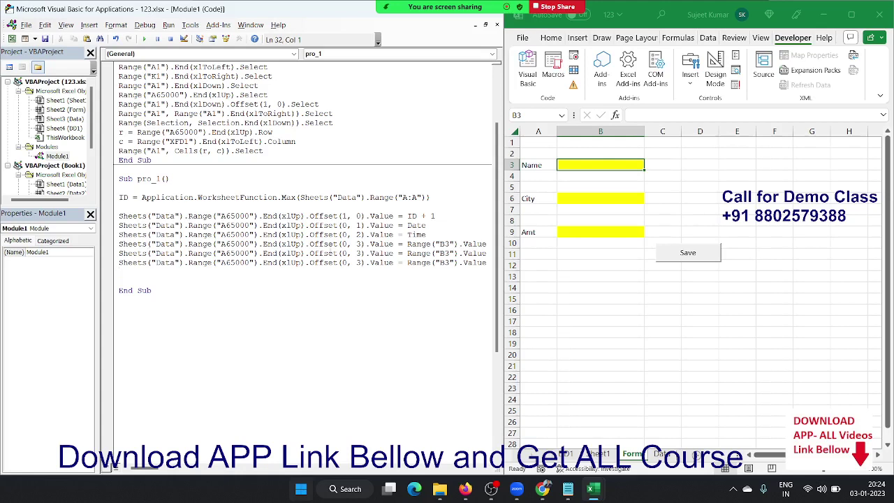
Step: Change the last two lines' offsets to Offset(0, 4) and Offset(0, 5)
click(361, 253)
key(BackSpace)
text(4)
click(357, 263)
key(Delete)
text(5)
Step: Point those two lines at B6 (City) and B9 (Amt) instead of B3
click(588, 200)
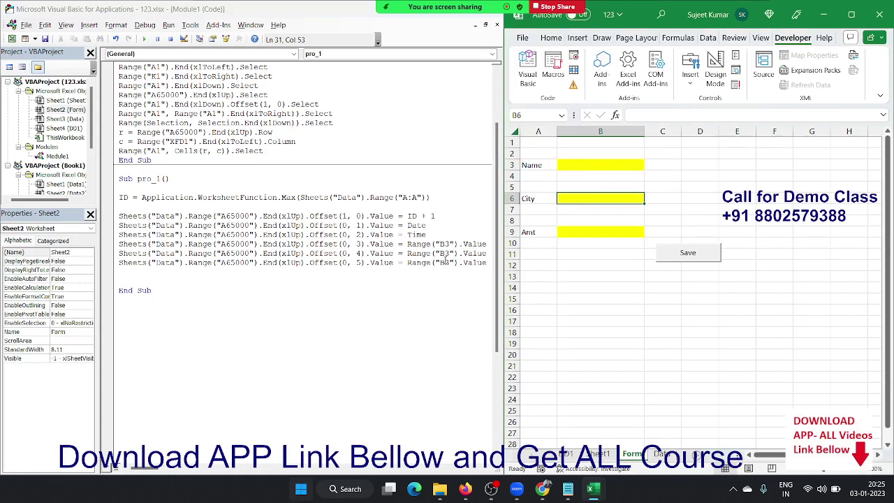
click(449, 252)
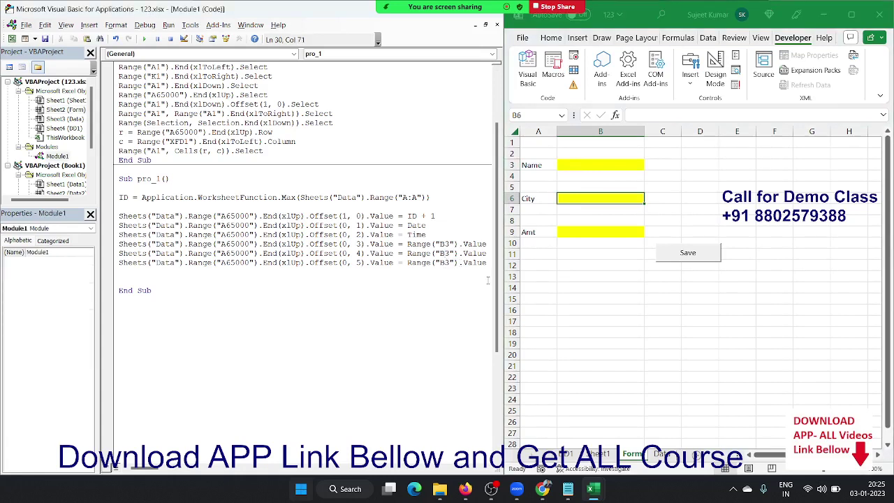
key(BackSpace)
text(6)
drag(449, 264, 445, 264)
text(9)
click(457, 327)
click(610, 168)
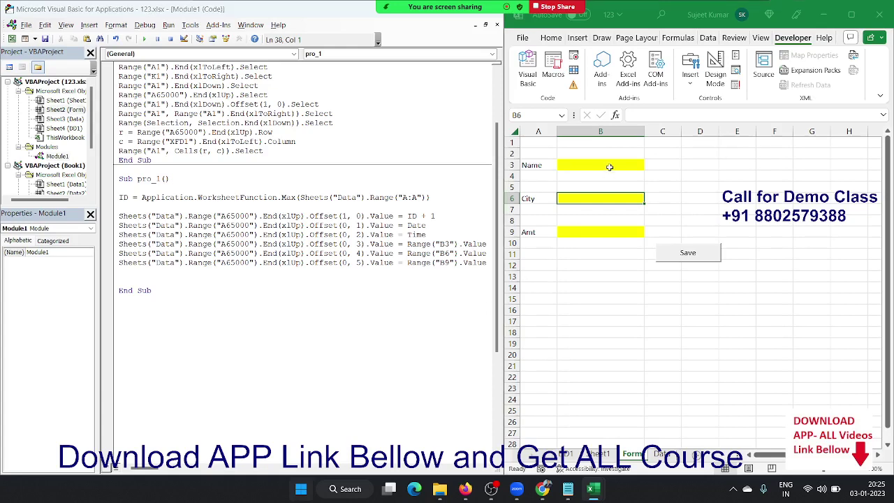
click(608, 208)
click(601, 232)
Step: Add Range("B3,B6,B9").ClearContents above End Sub
click(217, 278)
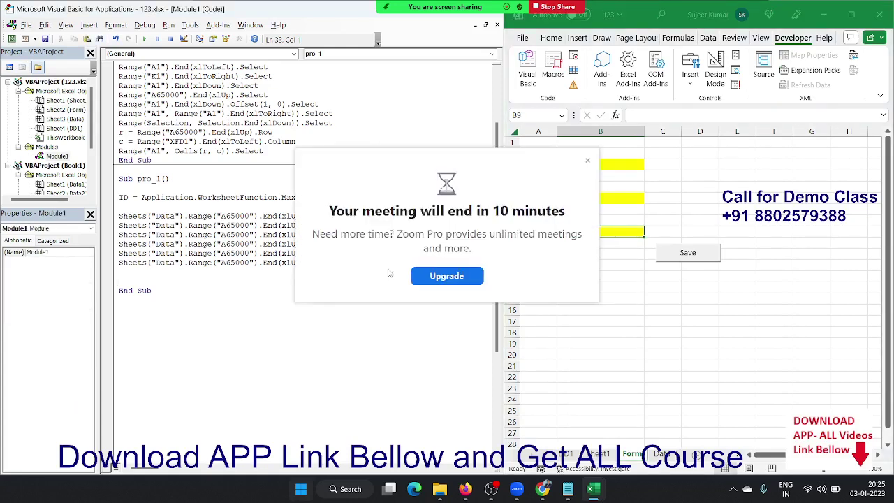
click(587, 161)
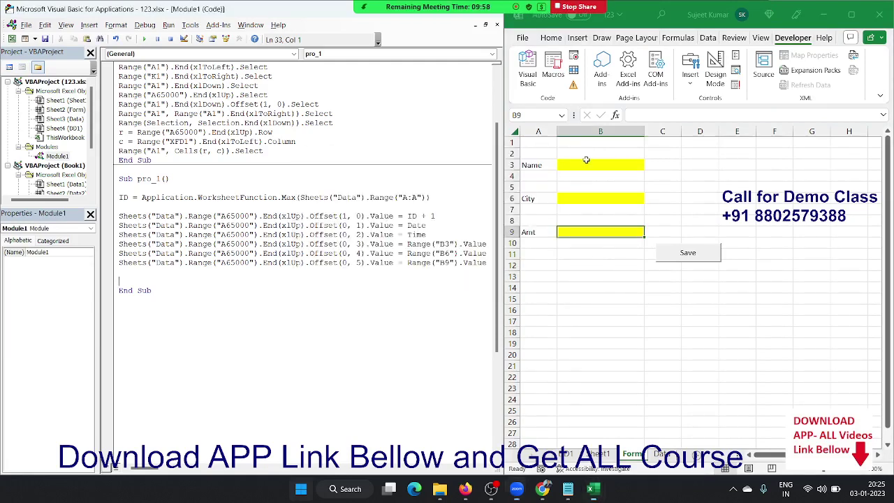
key(Return)
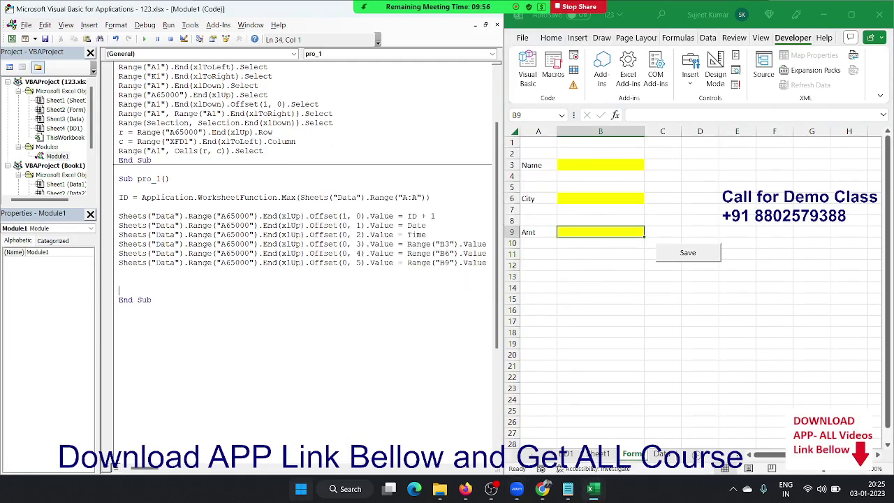
key(Up)
text(range)
text((")
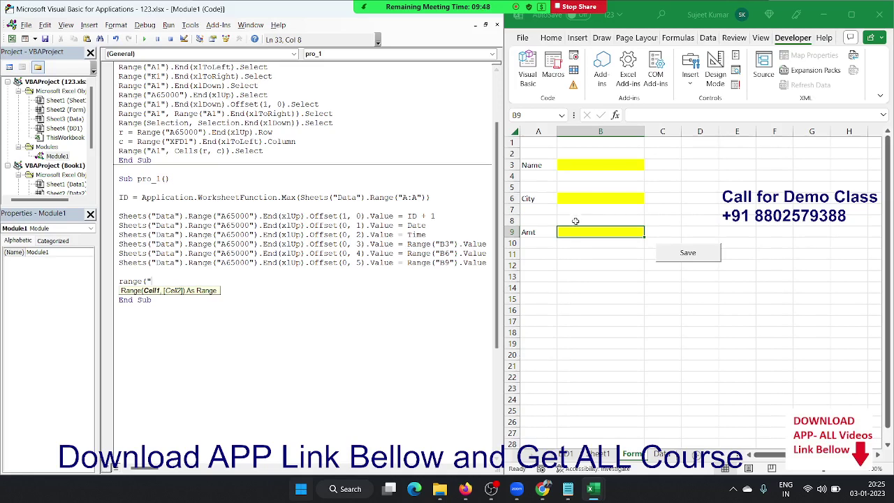
click(585, 202)
click(589, 167)
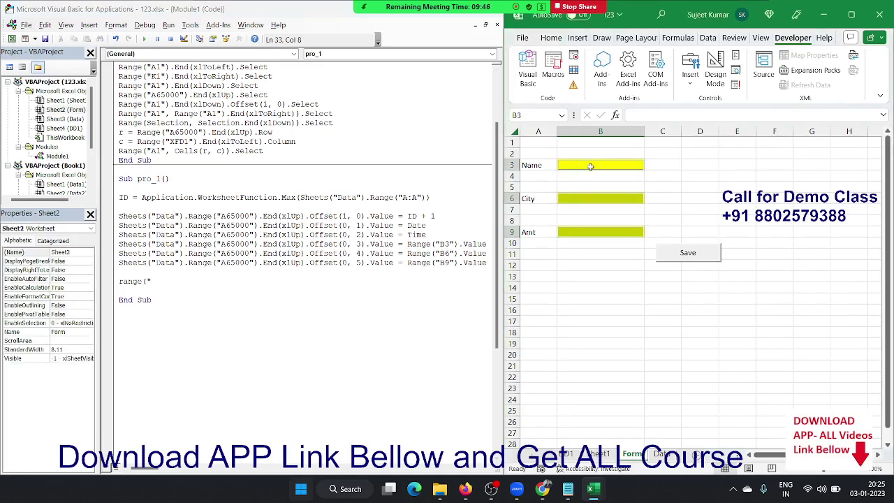
click(166, 289)
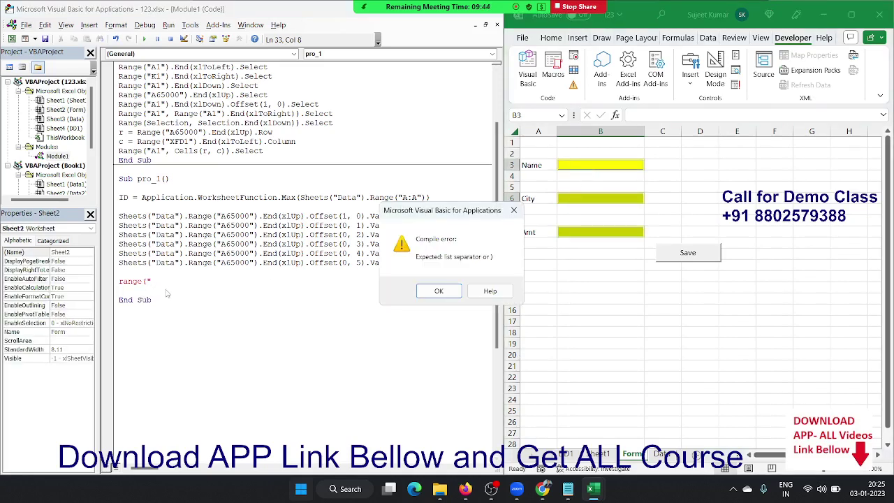
key(Return)
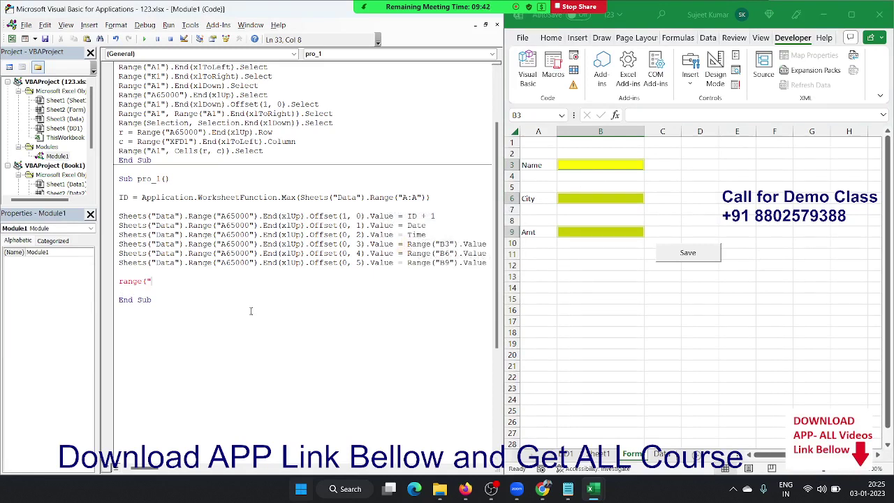
text(B)
text(3,)
text(B)
text(6,)
text(B)
text(9")
text())
text(.cl)
key(Down)
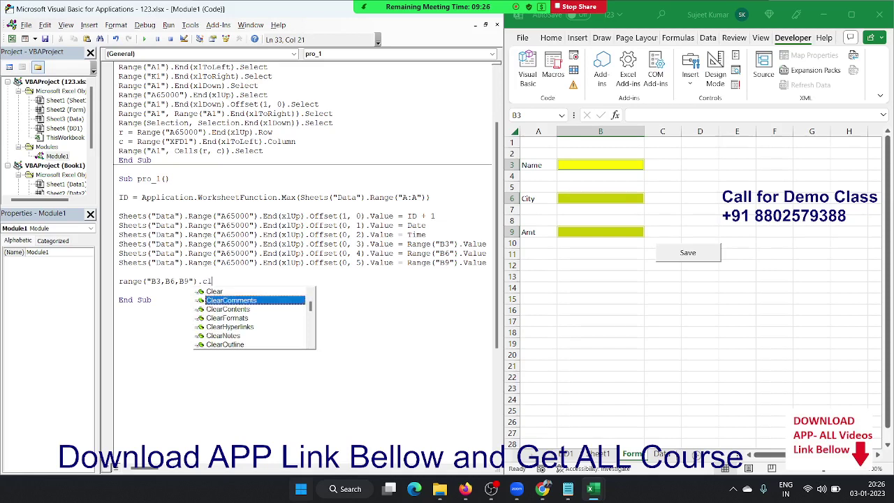
key(Down)
key(Return)
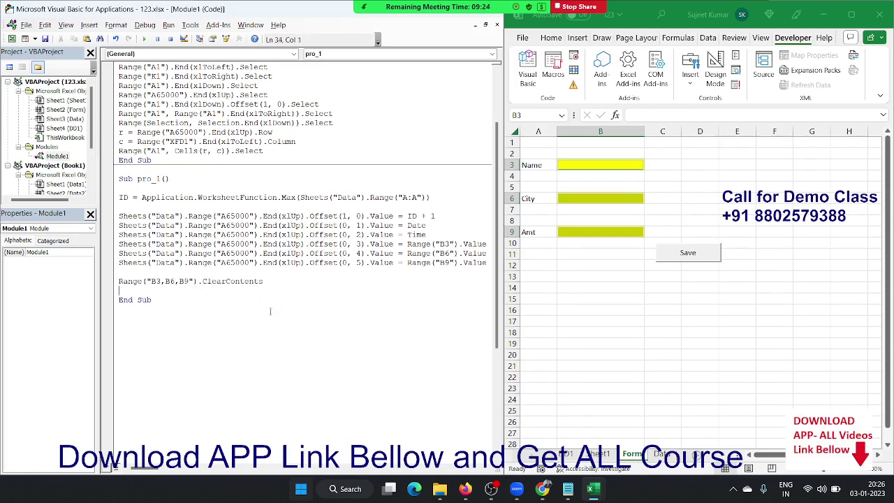
Step: Add MsgBox "Data have Saved" as the macro's last statement
key(Return)
key(Return)
text(msgbox )
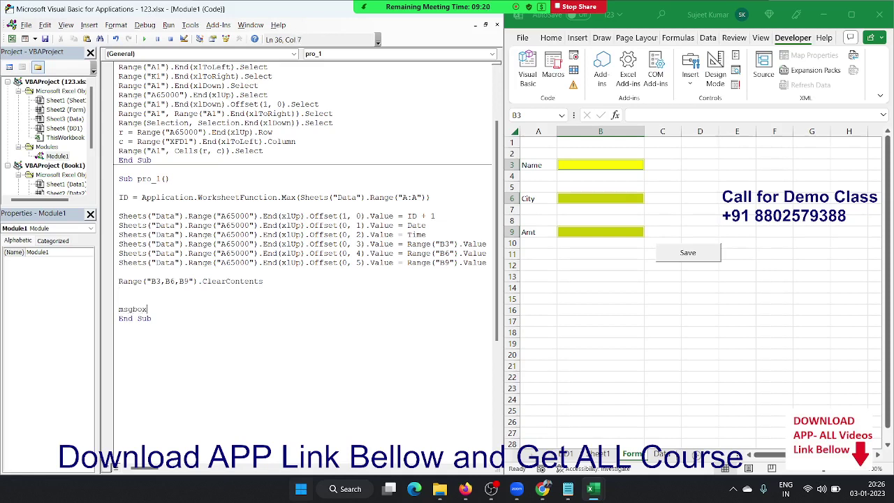
text(")
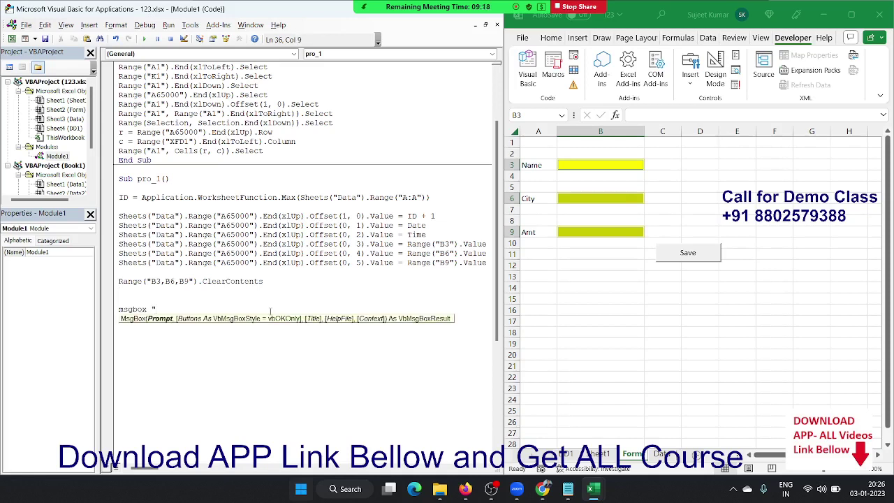
text(D)
text(ata have )
text(Saved)
text(")
key(Return)
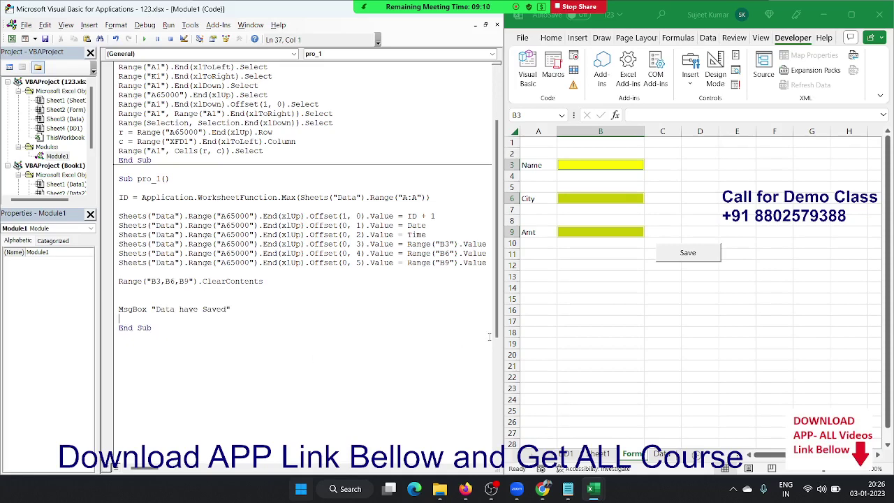
click(640, 296)
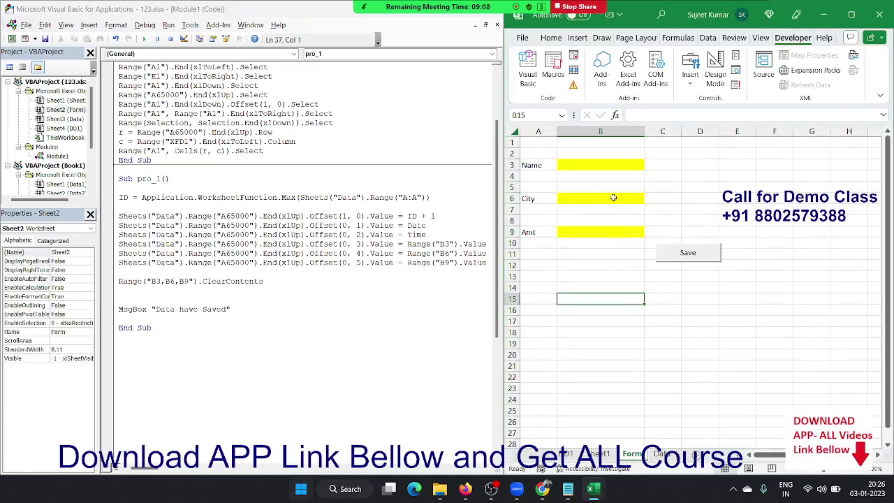
Step: Clear the leftover test ID from cell A2 of the Data sheet
click(600, 162)
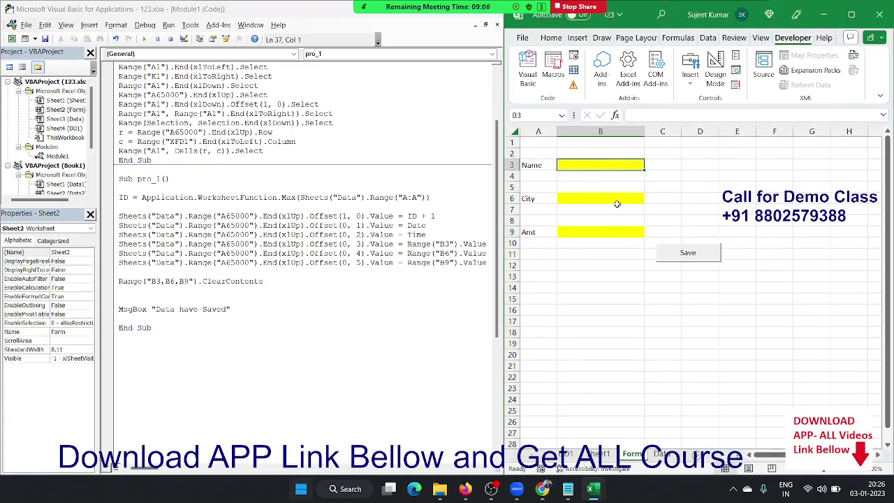
click(662, 455)
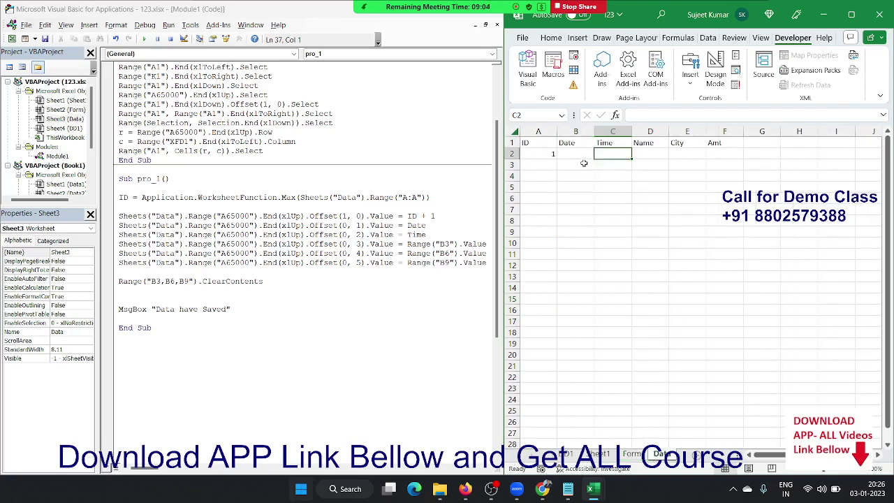
click(549, 158)
key(Delete)
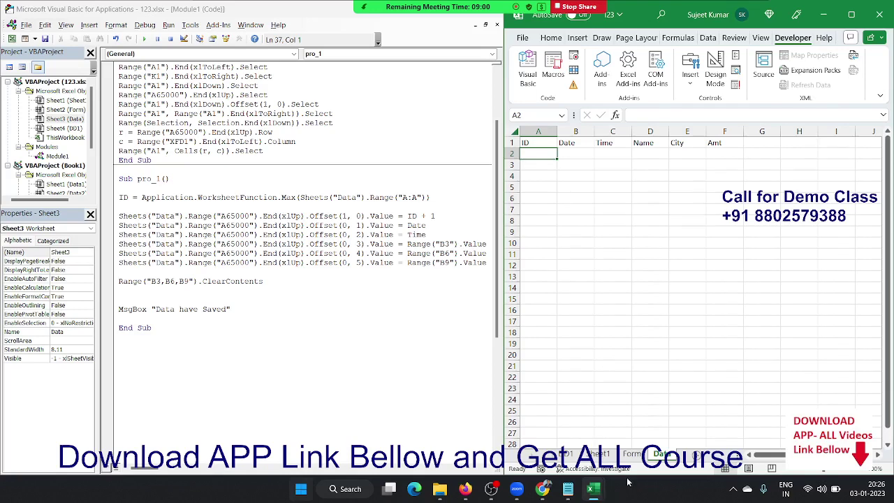
click(633, 454)
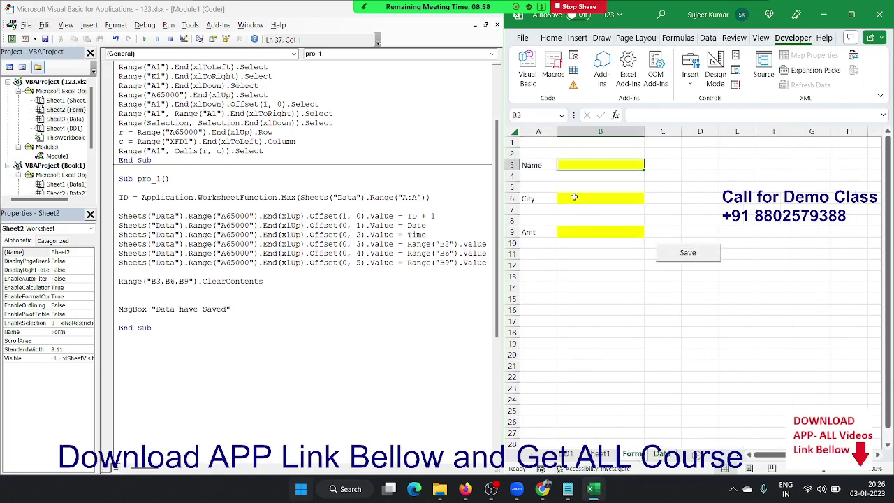
Step: Enter a test record (a name, Delhi, 500) on the Form sheet and save it
text(Puja)
click(574, 197)
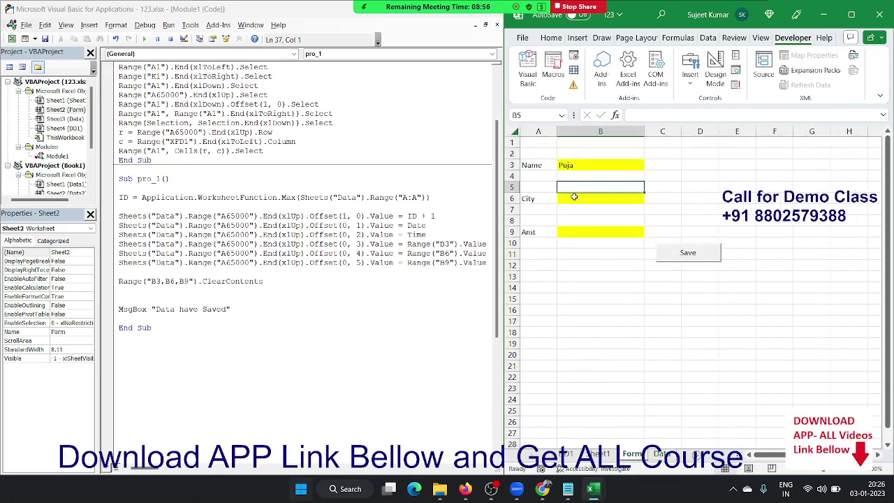
text(Delhi)
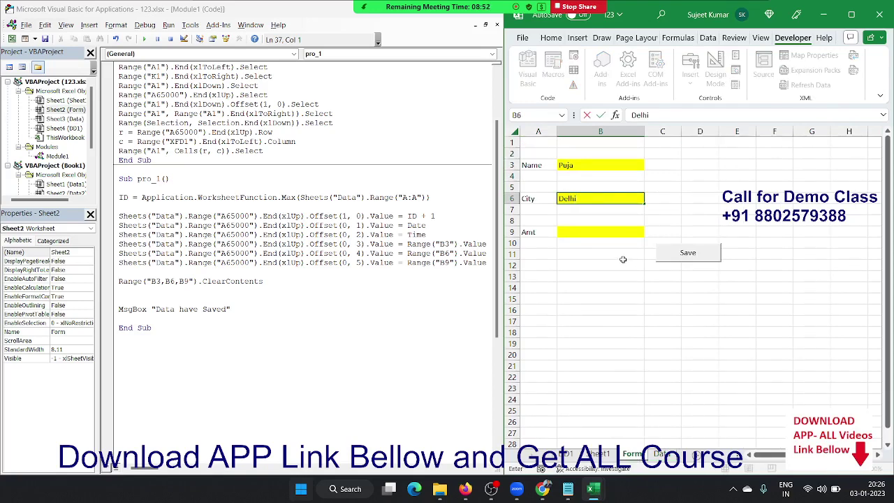
key(Down)
key(Down)
key(Down)
text(50)
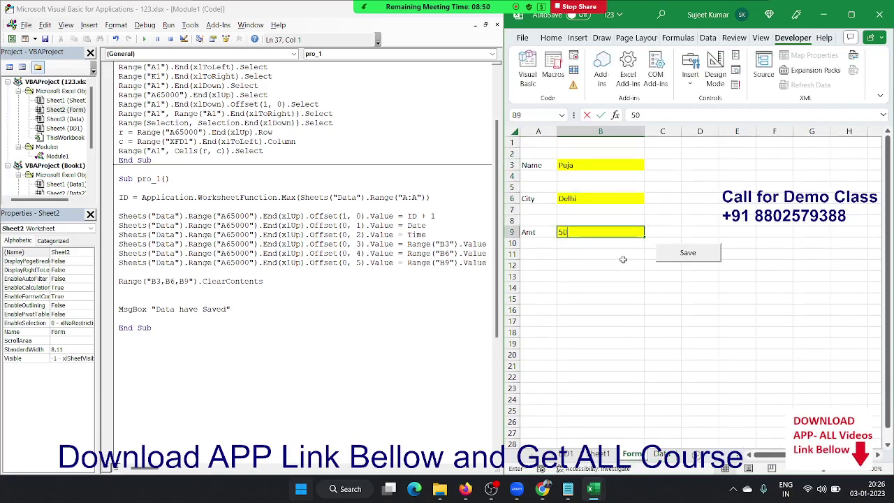
text(00)
key(BackSpace)
key(Return)
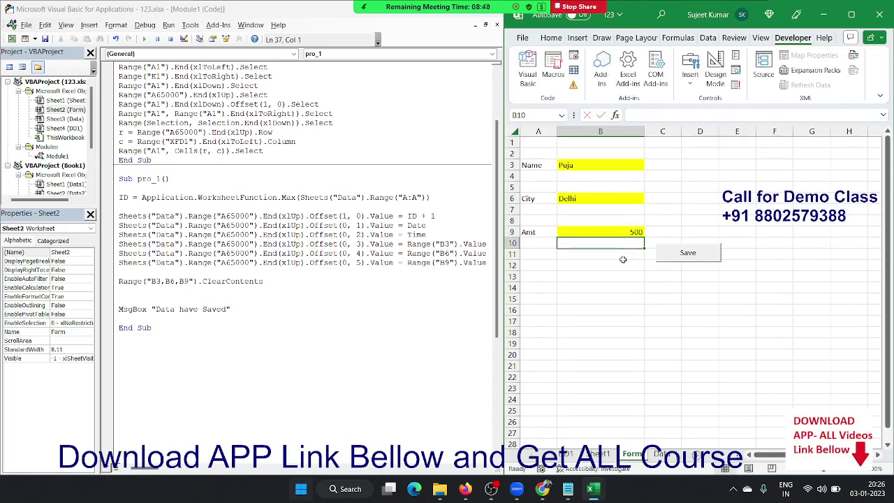
click(664, 254)
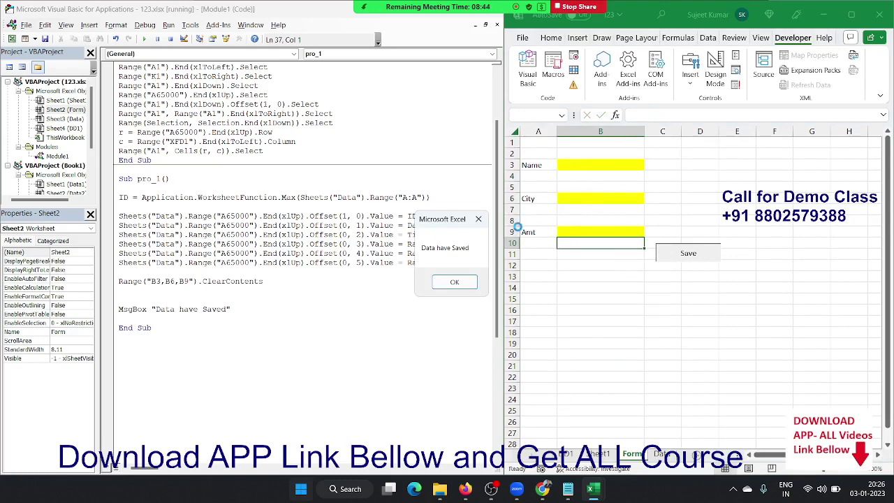
click(456, 283)
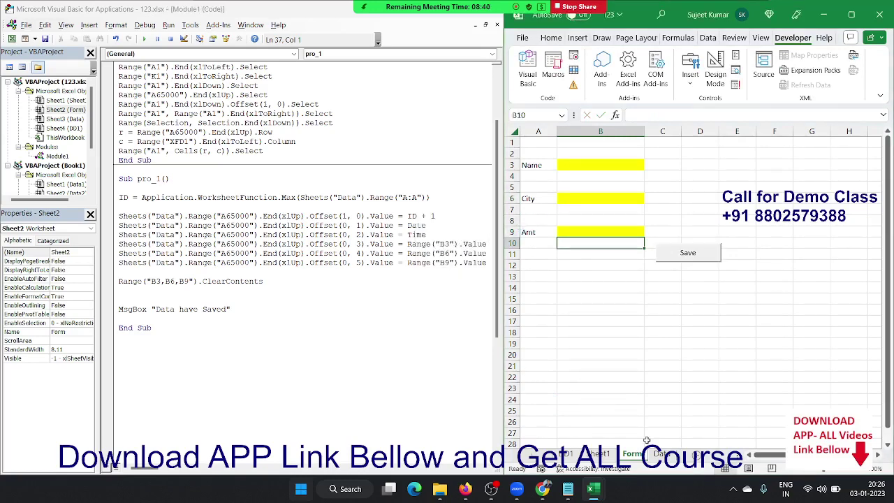
Step: Autofit Data sheet columns B and C so the date and time display
click(663, 455)
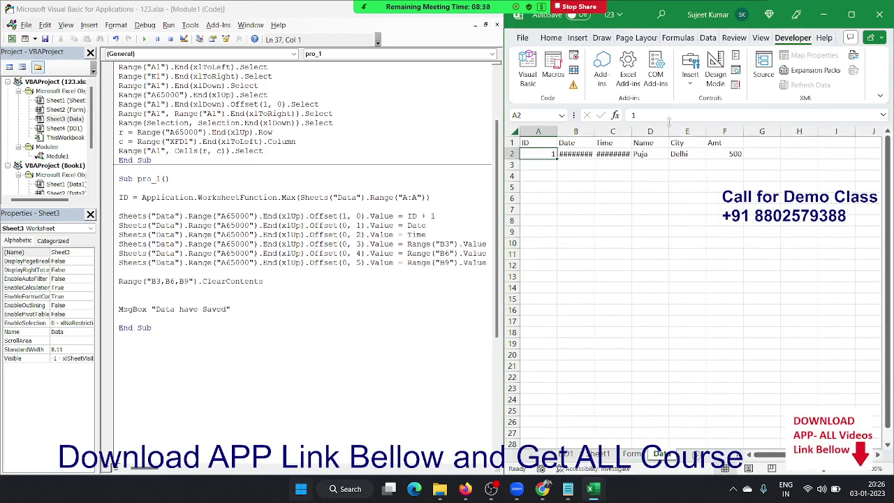
double_click(597, 130)
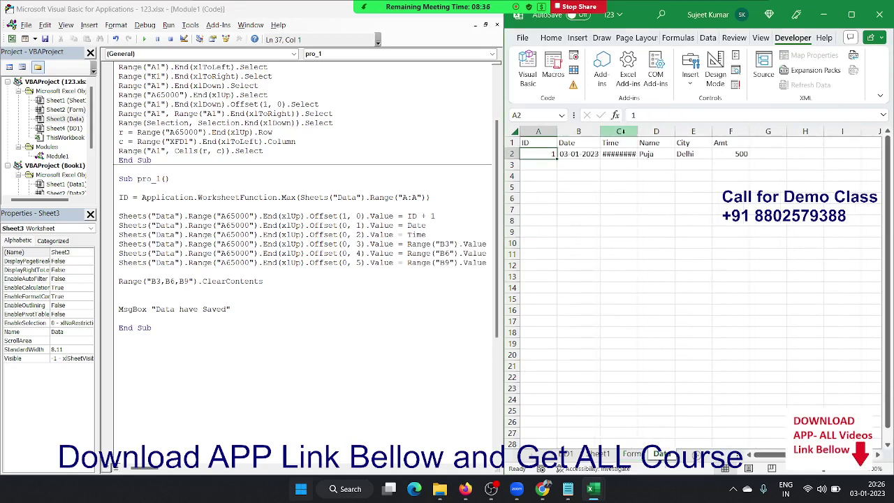
double_click(637, 133)
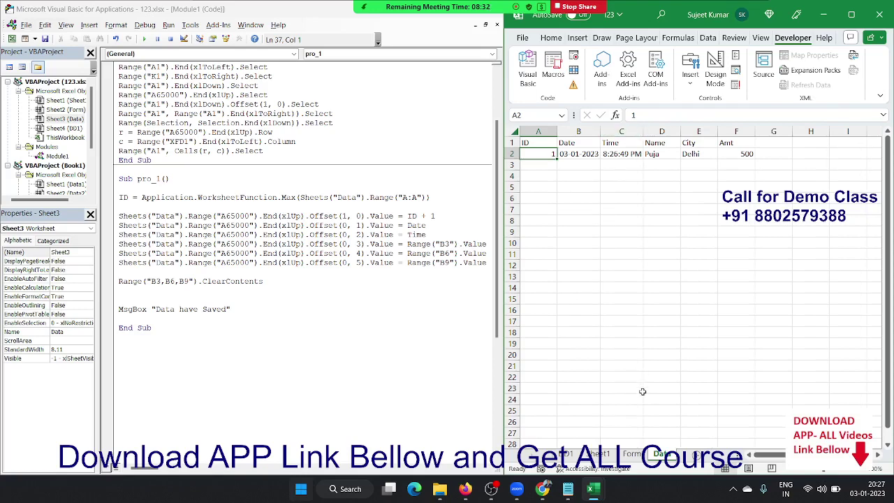
Step: Enter a second record (a name, Noida, 4500) and save it with the Save button
click(631, 455)
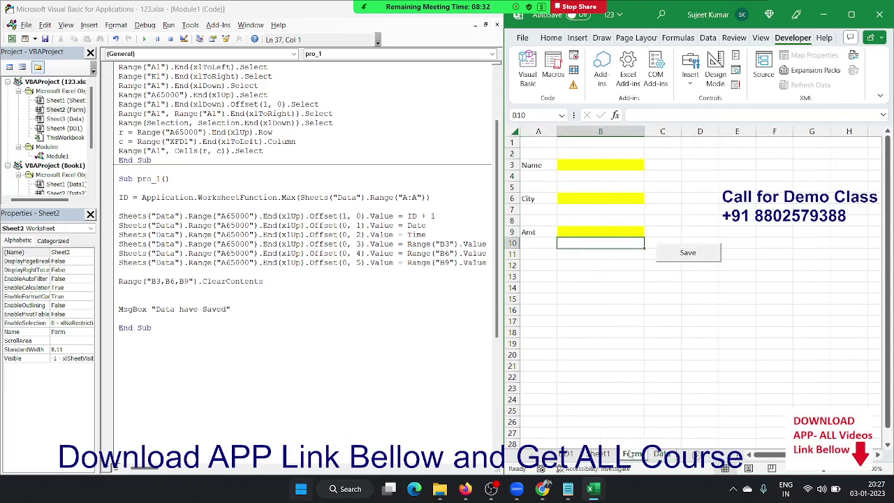
click(621, 173)
key(Up)
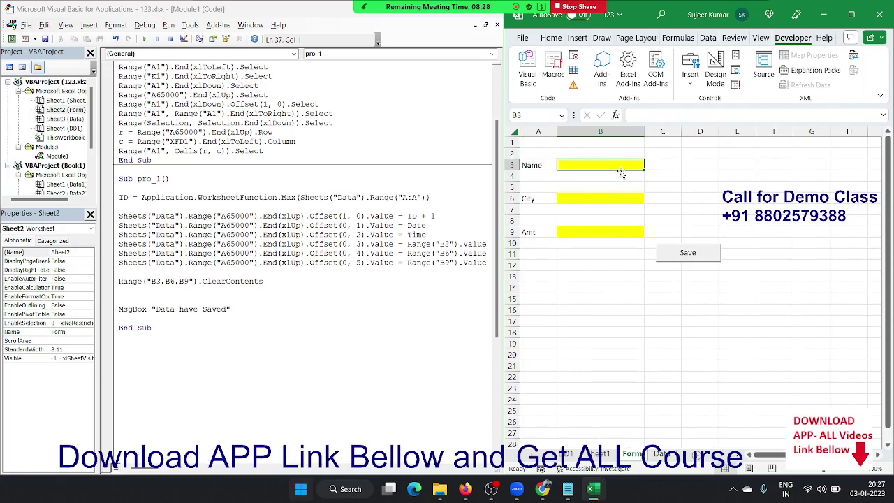
text(Mohan)
key(Return)
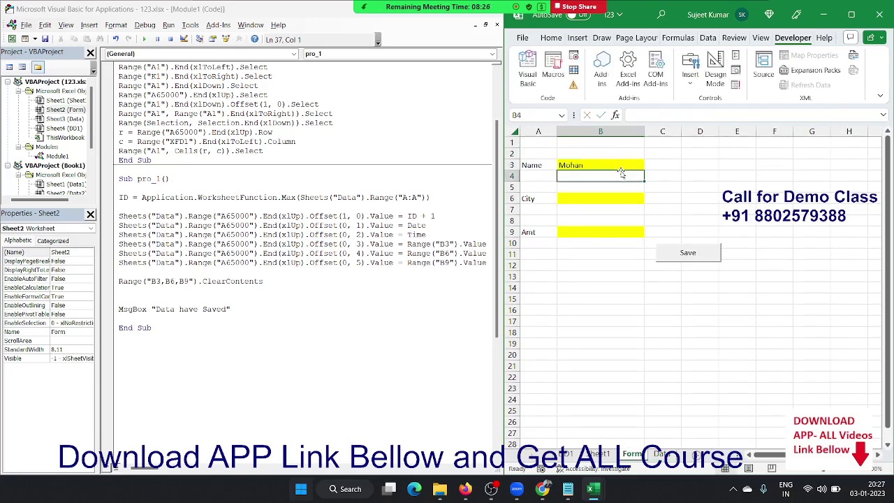
key(Down)
key(Down)
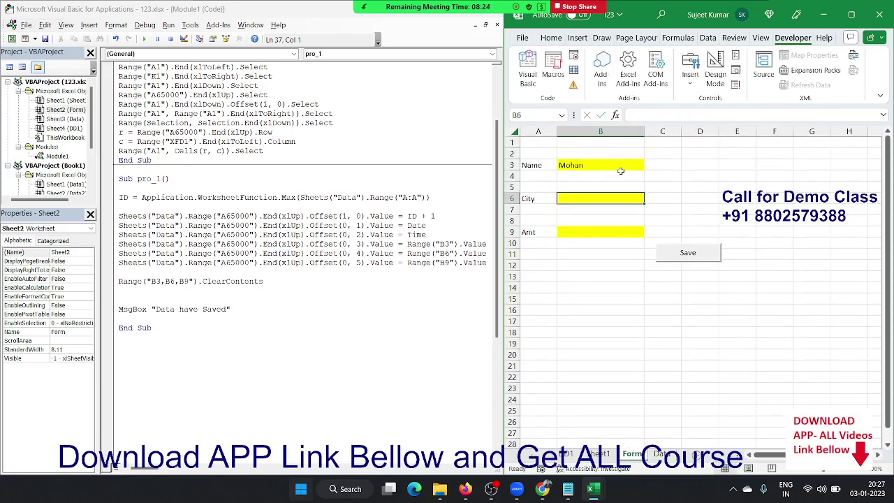
text(No)
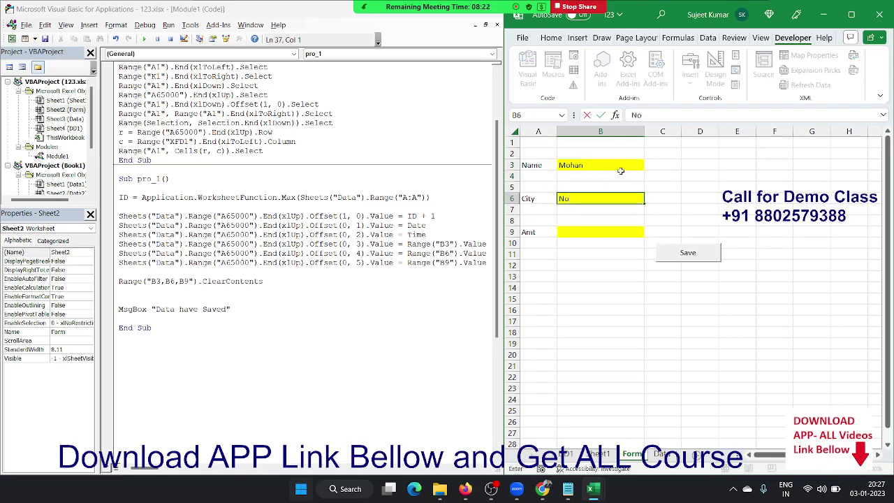
text(ida)
key(Return)
key(Down)
key(Down)
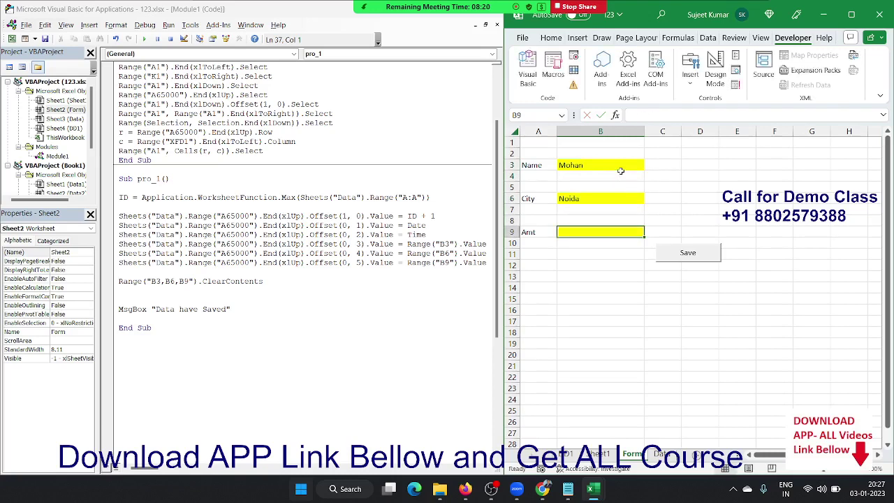
text(45)
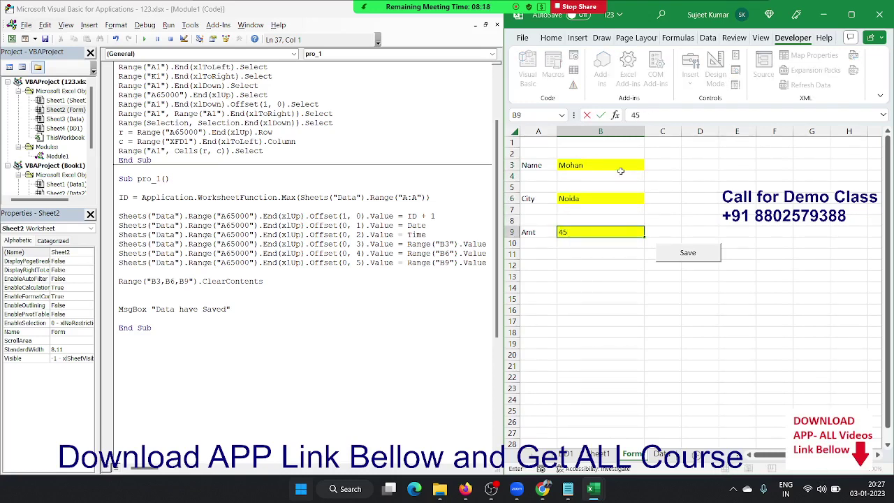
text(00)
key(Return)
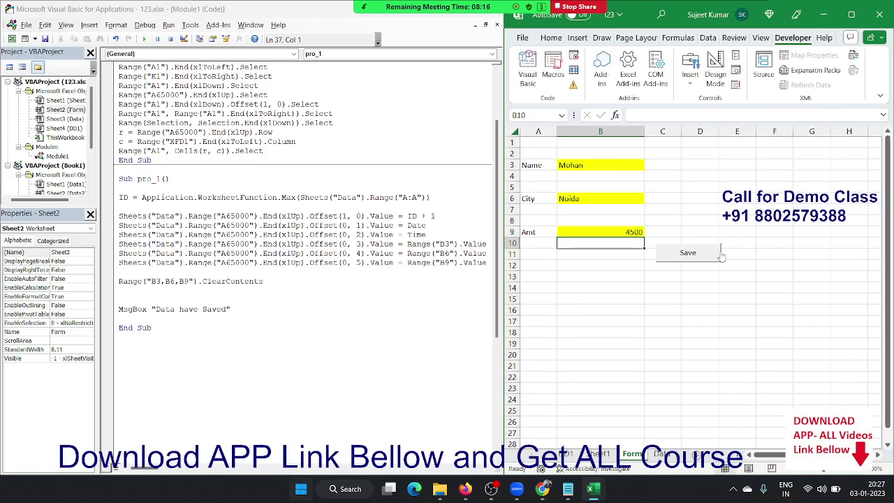
click(717, 254)
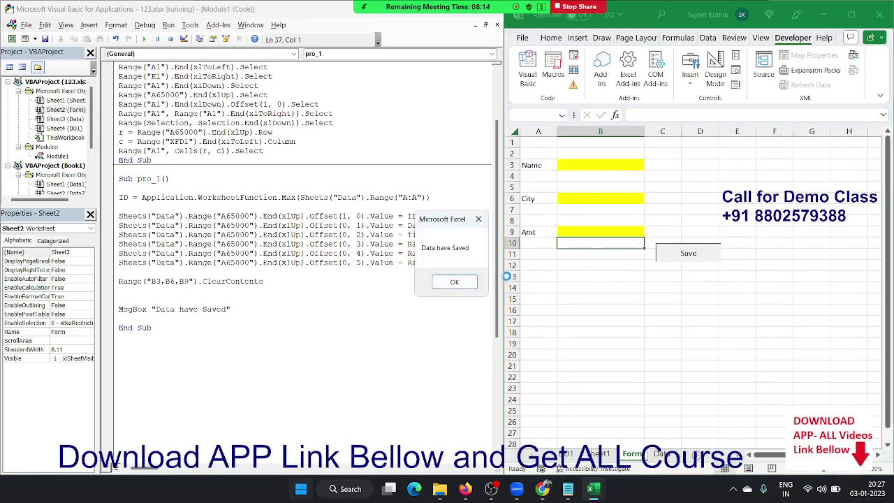
click(456, 281)
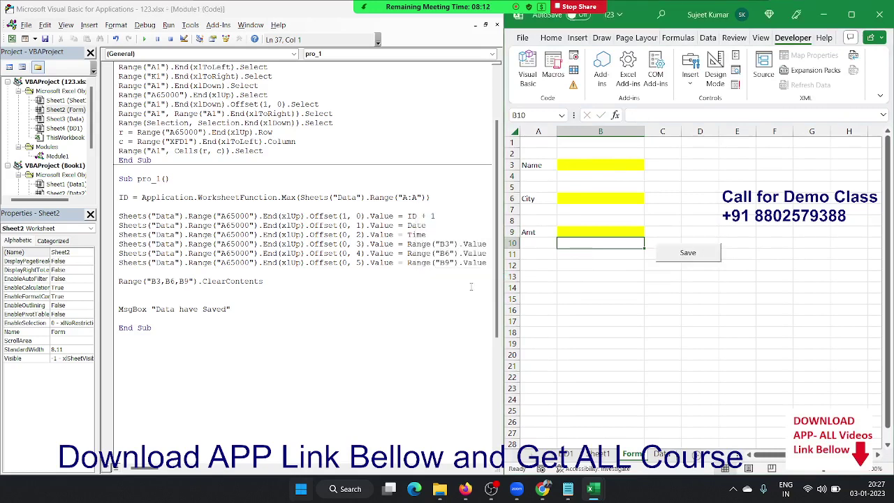
click(661, 455)
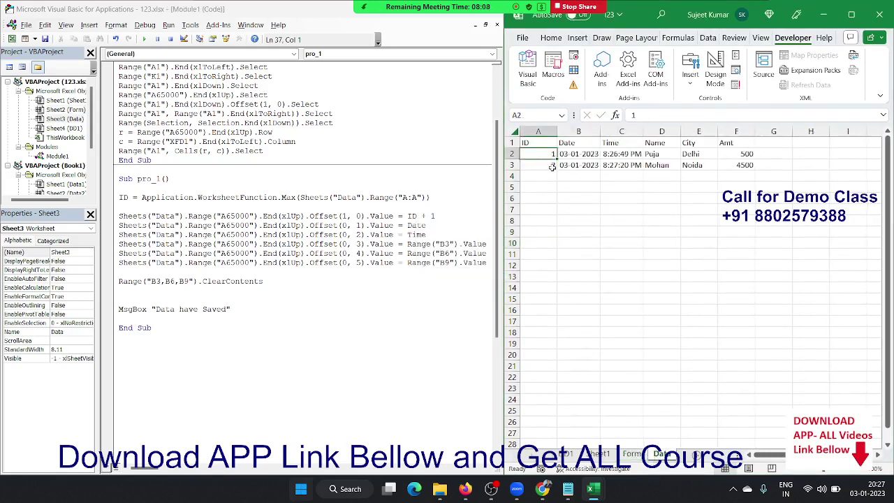
click(577, 174)
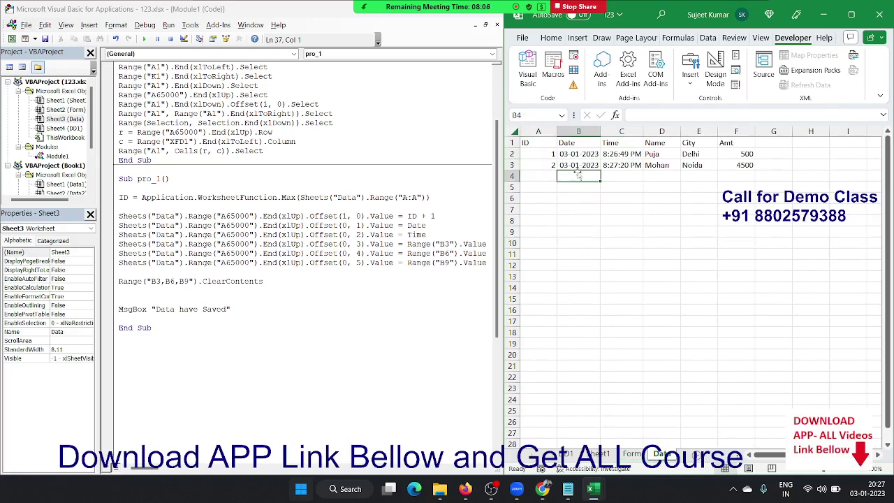
click(622, 168)
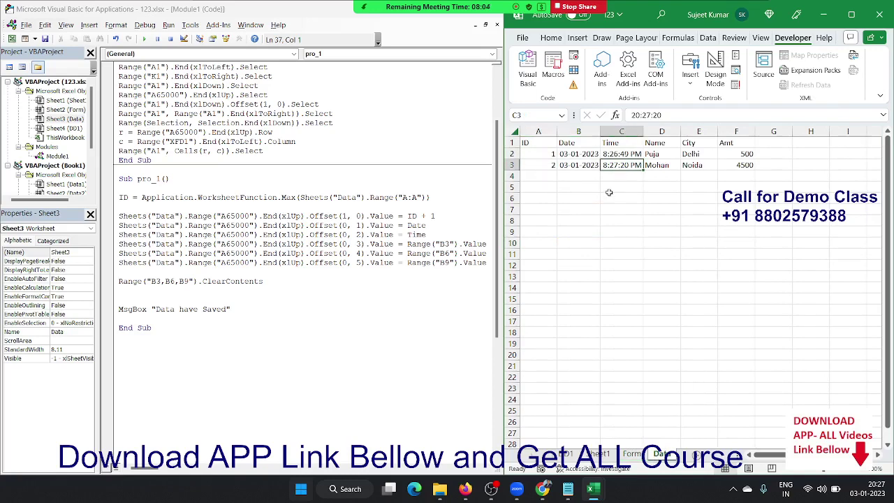
click(664, 176)
click(698, 176)
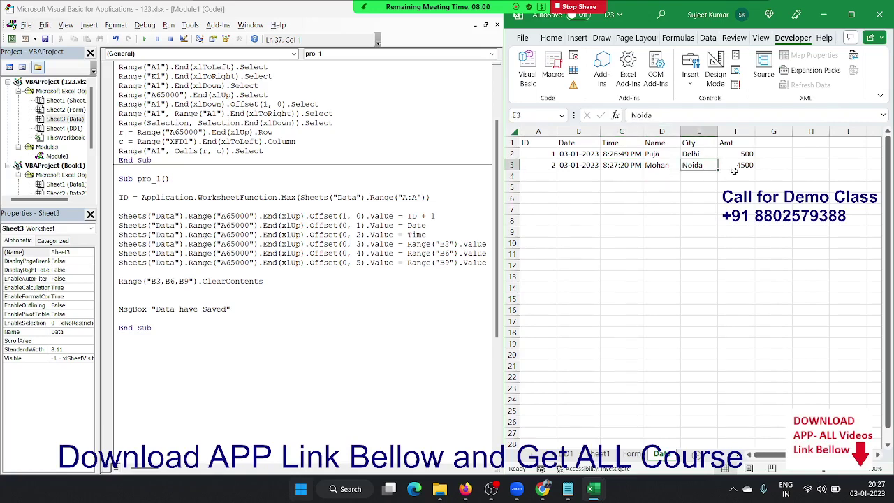
click(735, 173)
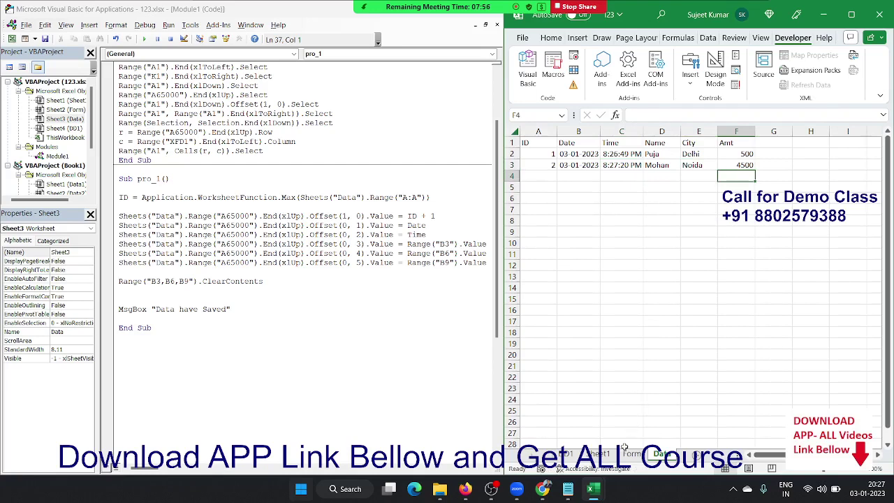
click(630, 455)
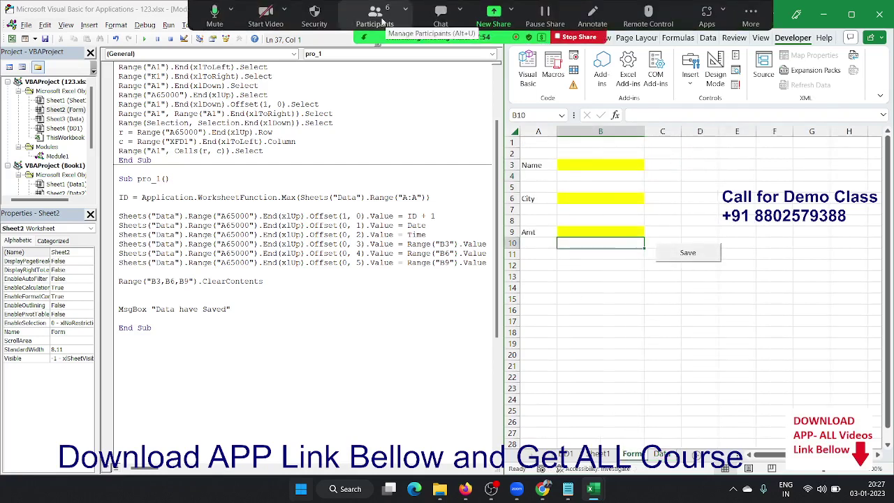
click(377, 15)
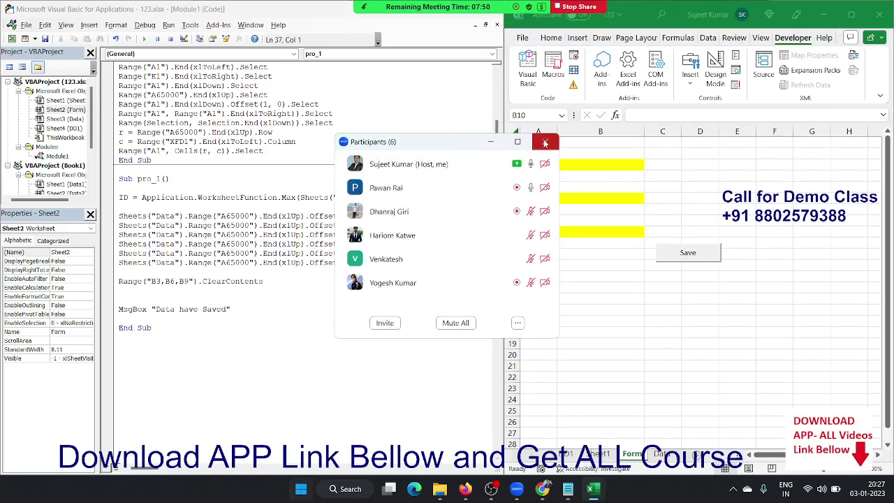
click(545, 143)
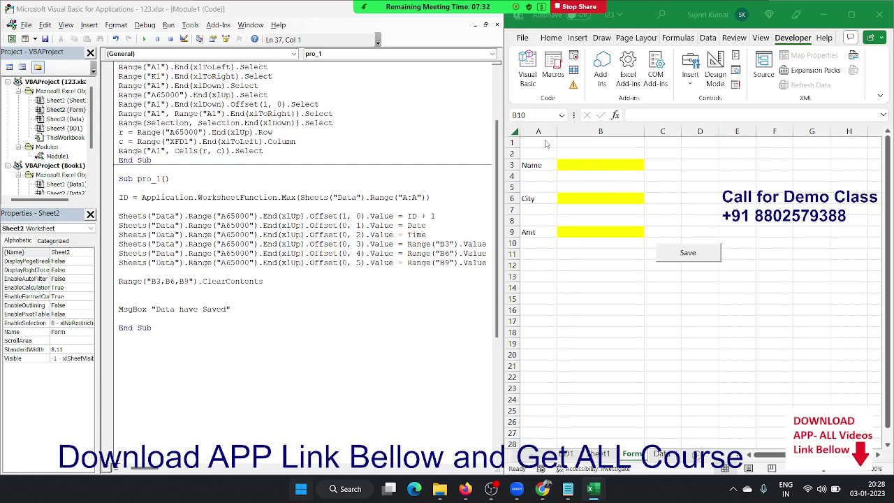
mouse_move(395, 14)
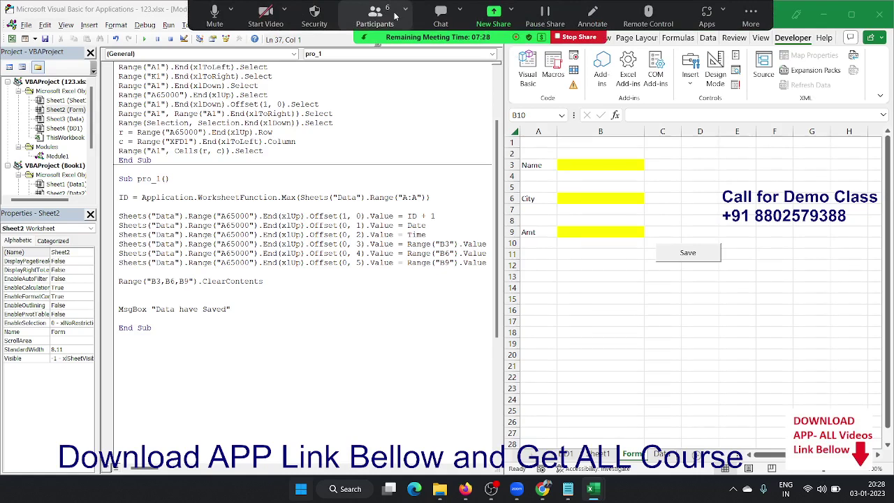
click(395, 14)
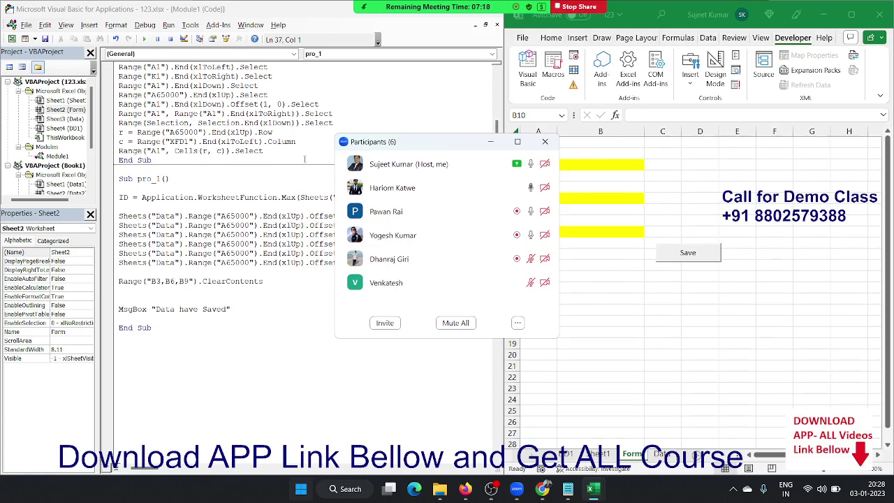
mouse_move(461, 166)
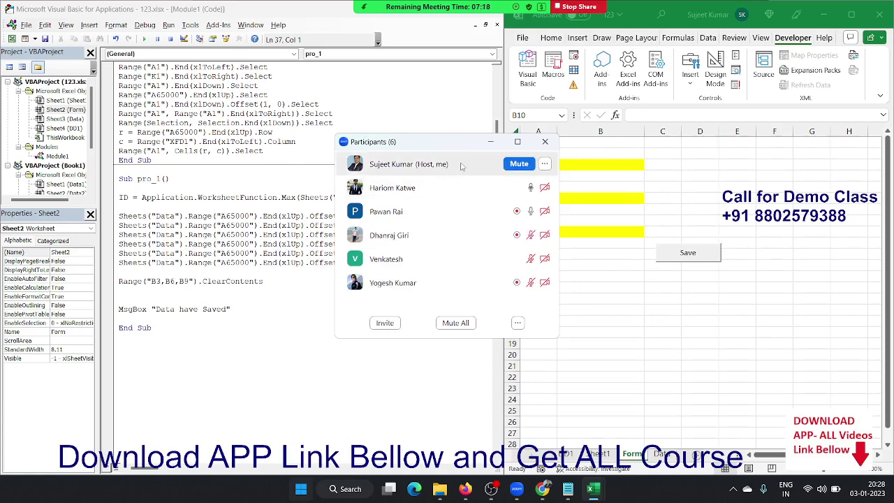
click(538, 146)
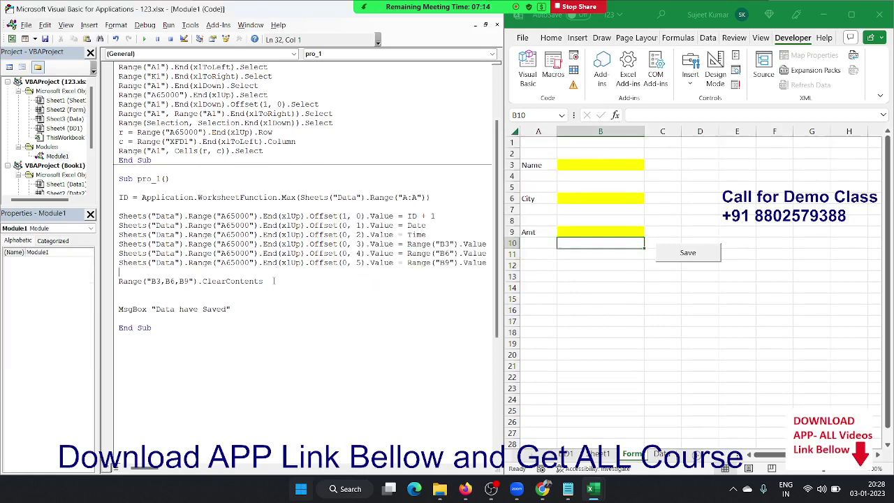
Step: Add an ActiveWorkbook.Save line after the MsgBox in pro_1, before End Sub
drag(271, 281, 109, 283)
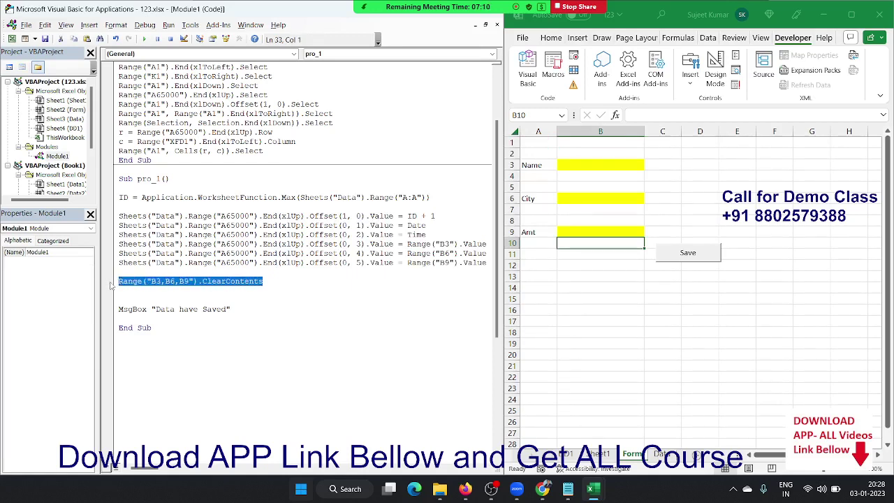
text(have)
click(236, 316)
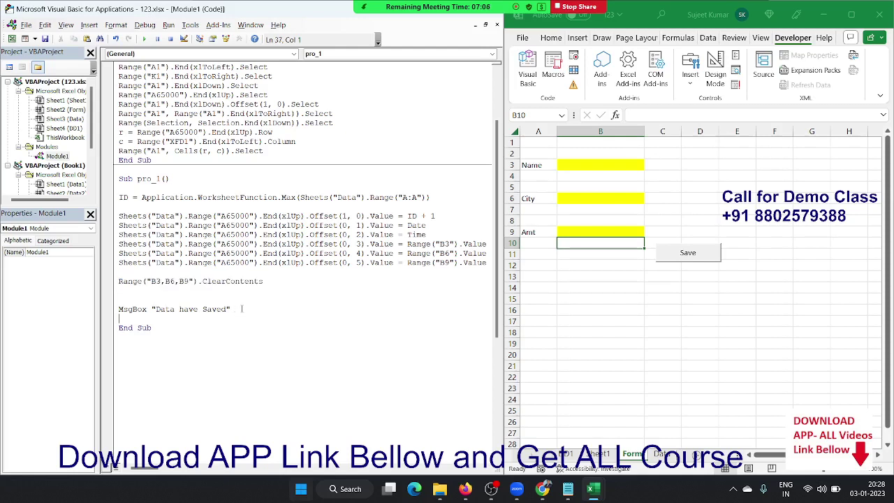
key(Return)
key(Return)
key(Up)
text(activew)
text(ork)
text(book.)
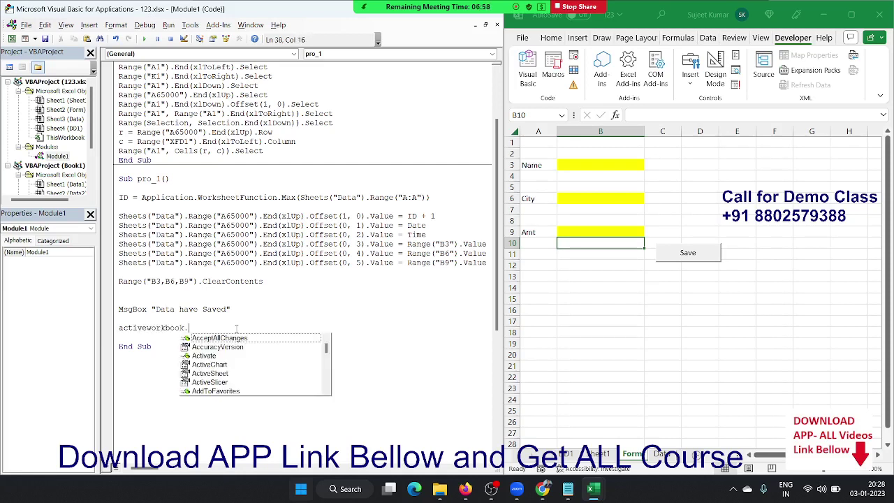
text(save)
key(Tab)
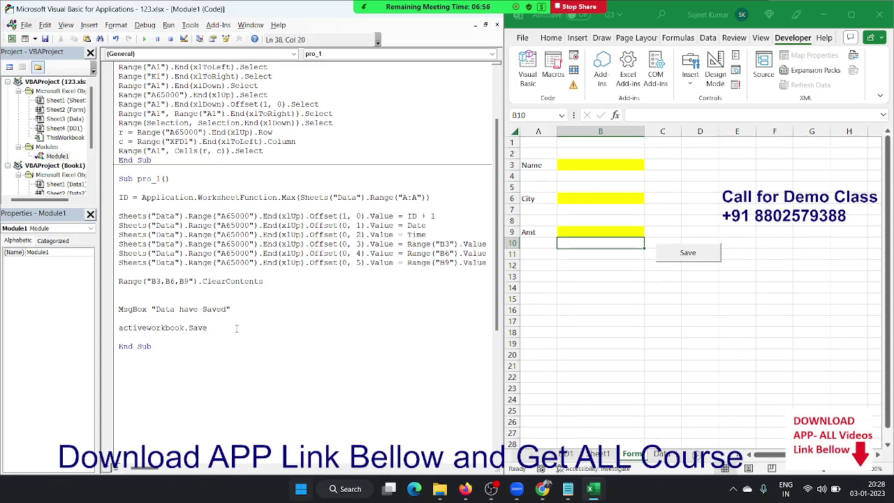
key(Return)
key(Return)
Step: Check the Range("A65000") reference on the ID, Date, Time, Name, City and Amt write lines
double_click(240, 218)
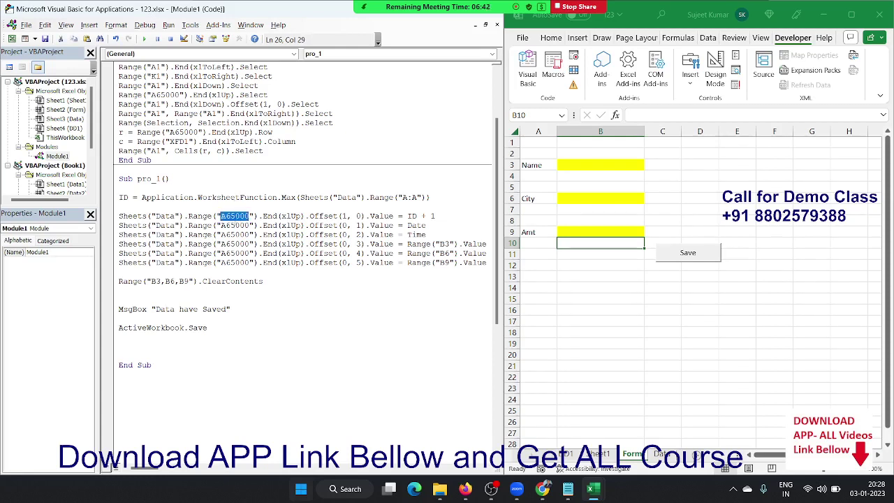
double_click(234, 225)
click(230, 234)
double_click(230, 235)
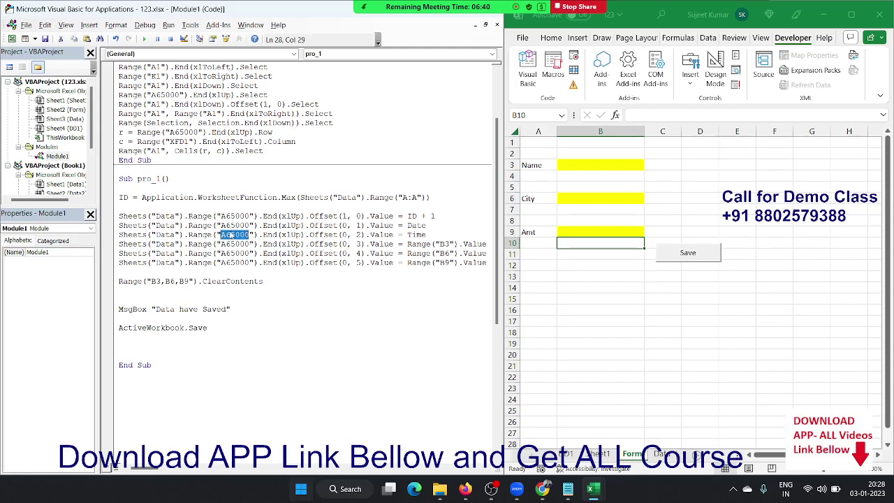
click(227, 244)
double_click(226, 244)
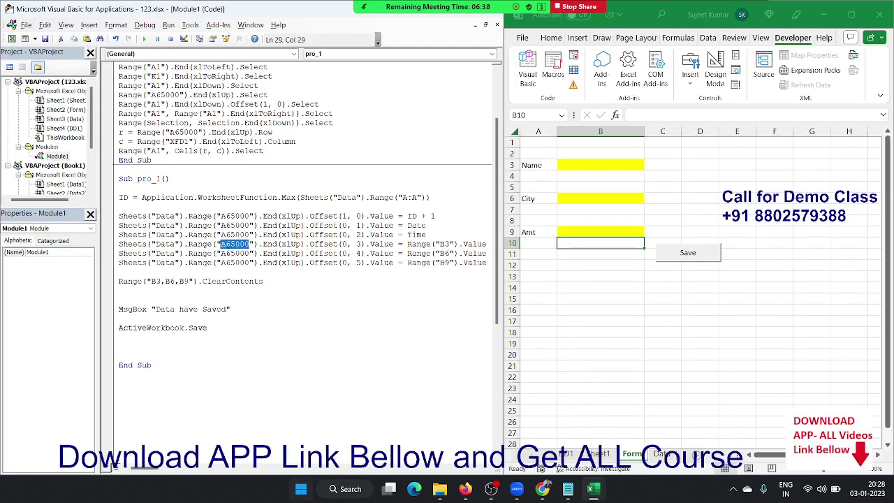
double_click(227, 253)
click(226, 263)
double_click(226, 263)
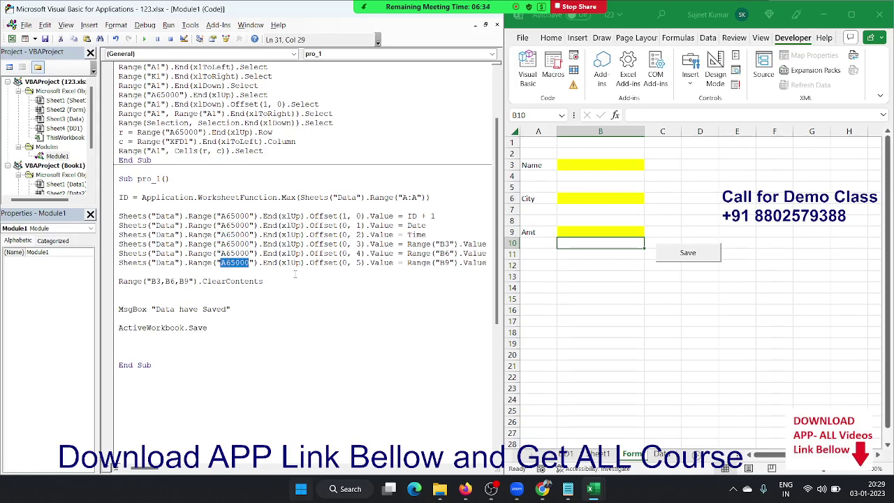
drag(625, 168, 696, 162)
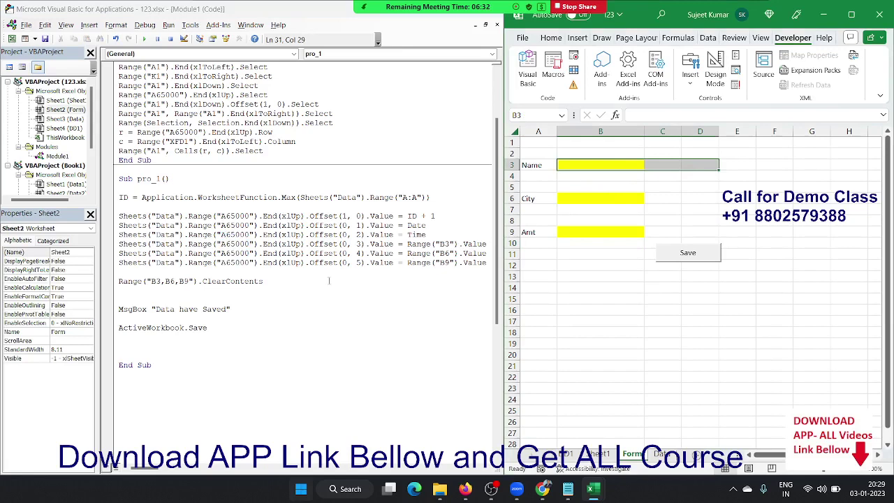
click(309, 288)
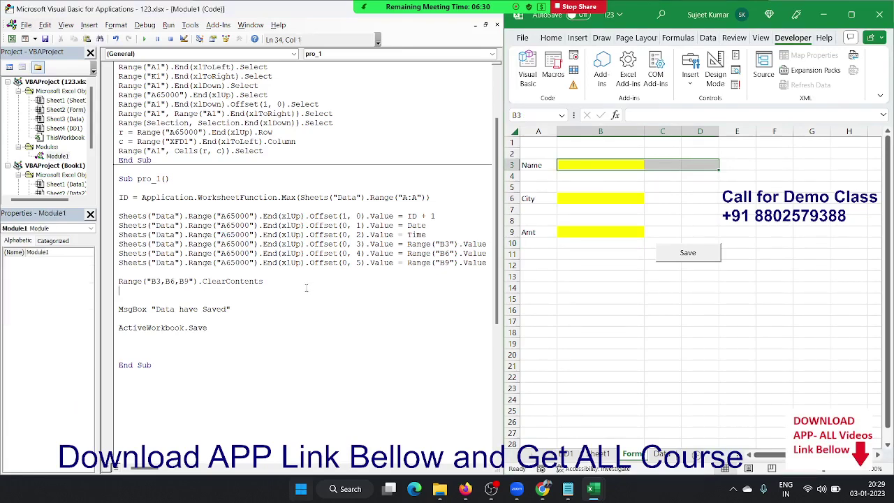
click(619, 168)
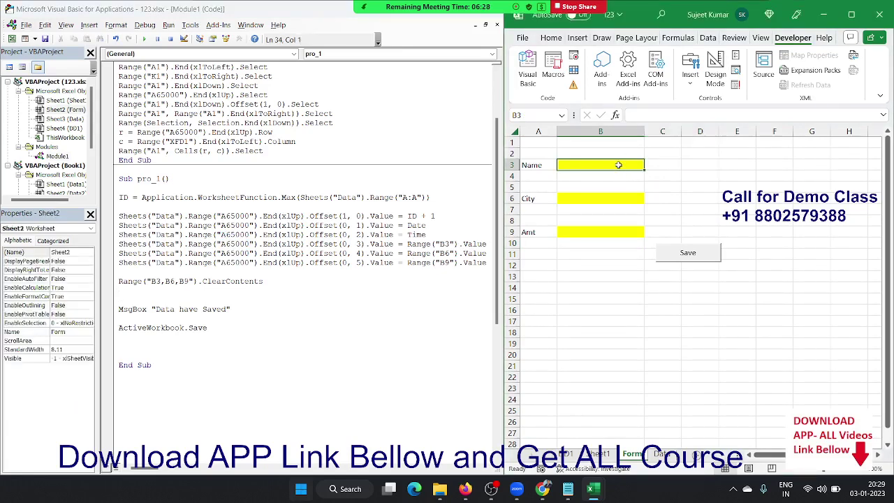
click(608, 199)
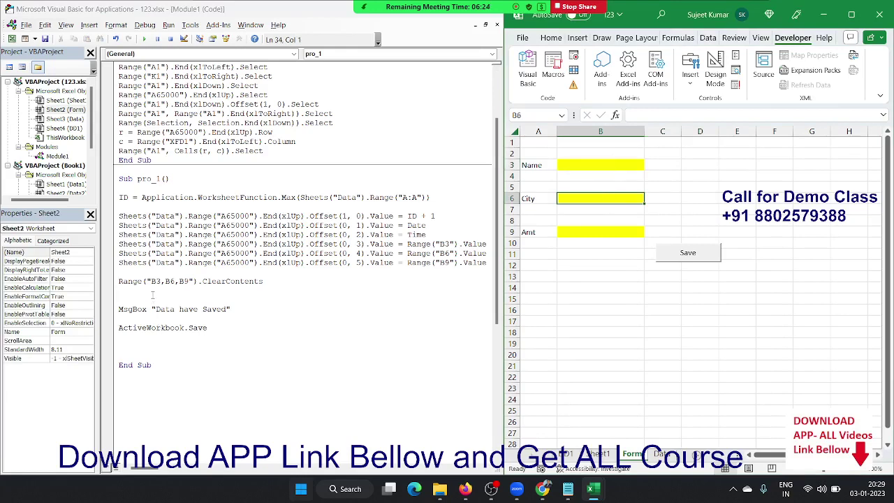
double_click(169, 282)
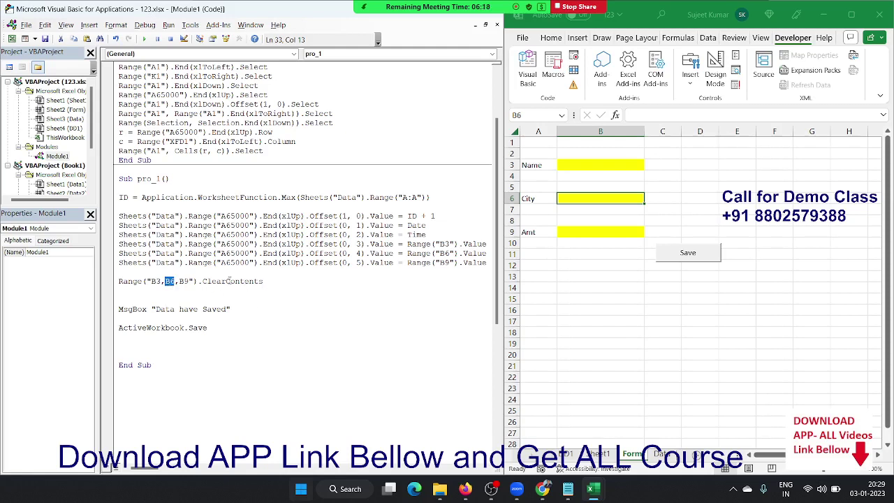
drag(230, 282, 263, 282)
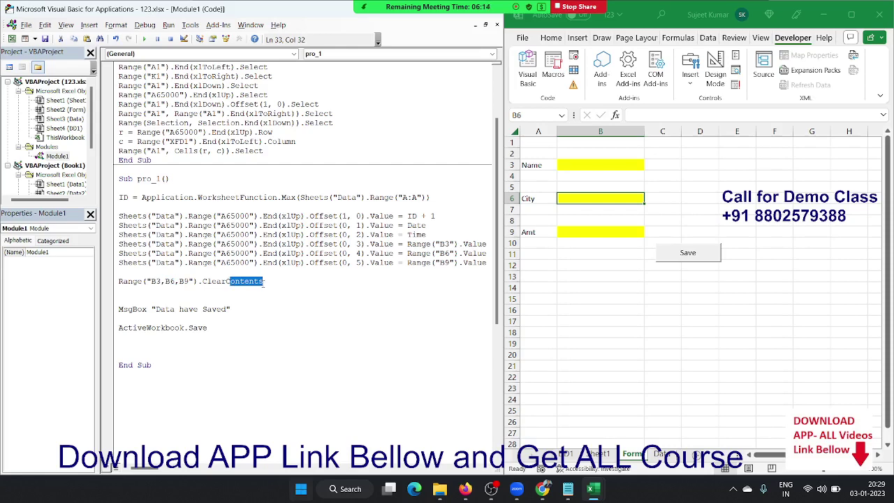
click(607, 278)
click(659, 279)
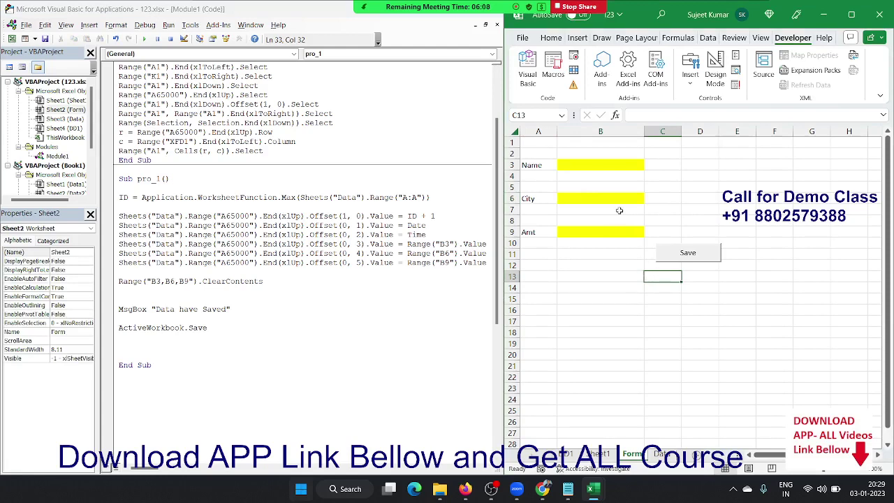
click(690, 73)
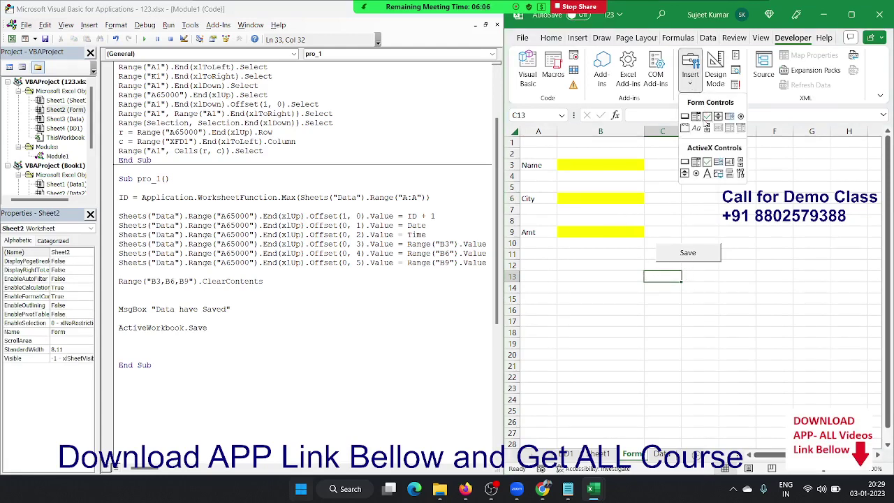
click(686, 117)
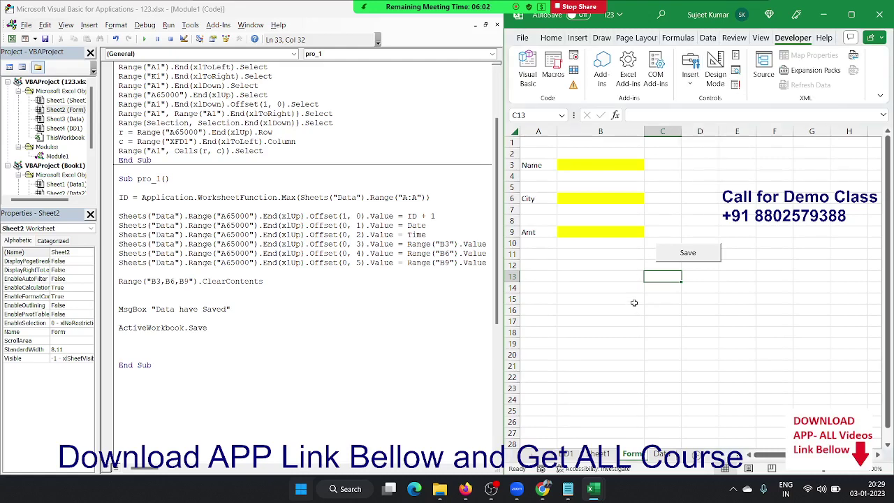
Step: Draw a black-styled rectangle over roughly B14:C16 and label it 'Data Save'
click(575, 39)
click(571, 83)
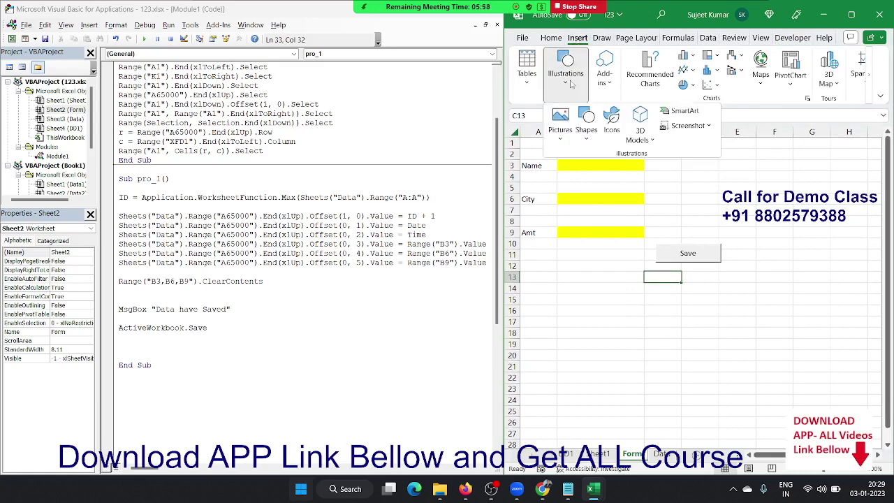
click(587, 140)
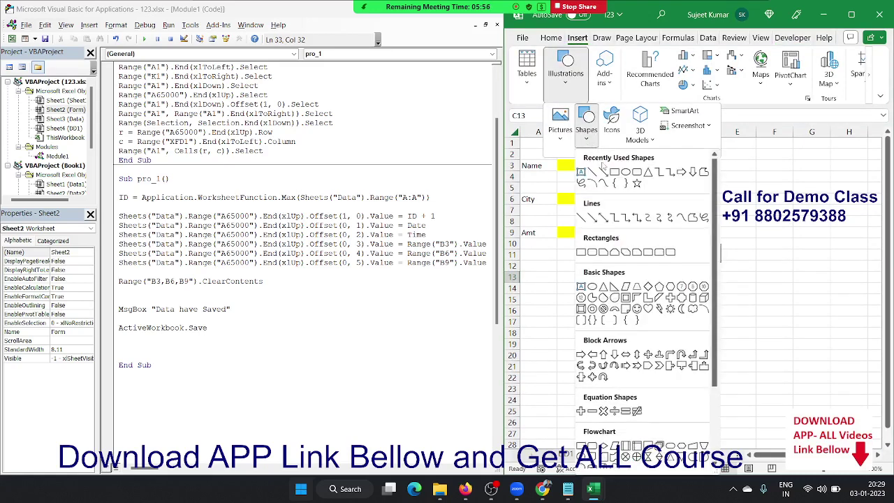
click(636, 172)
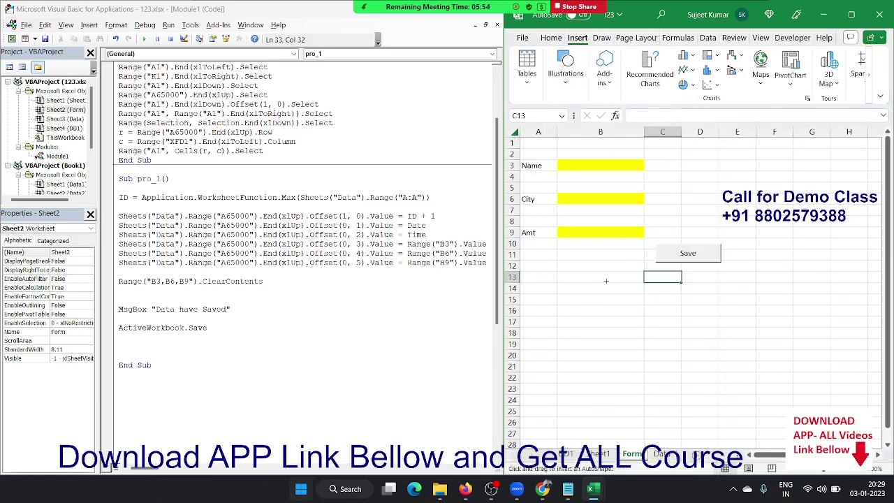
drag(567, 285, 645, 307)
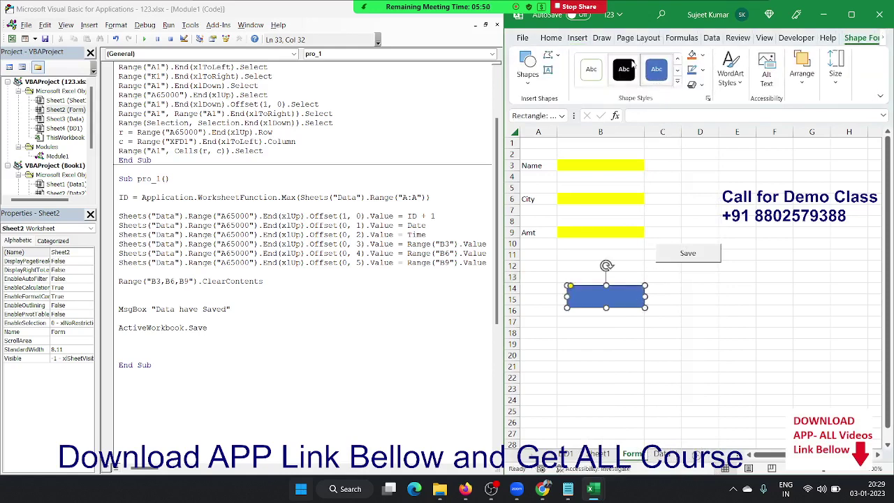
click(633, 63)
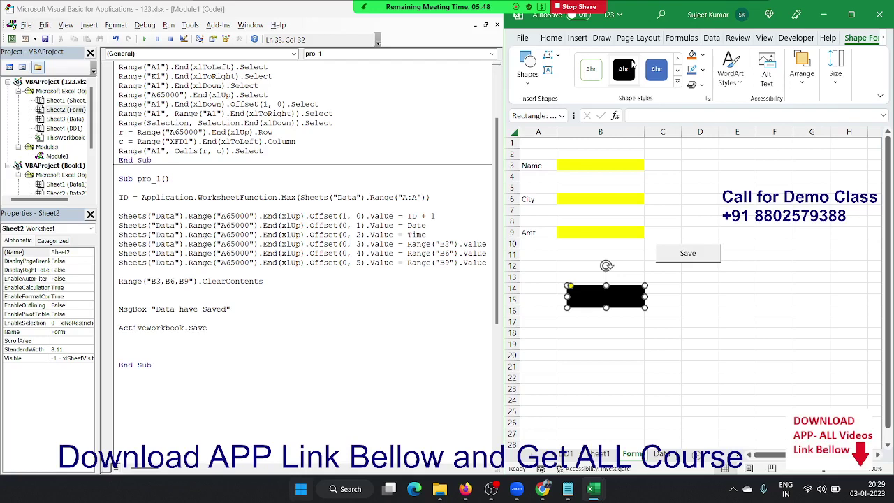
text(Da)
text(ta Sav)
text(e)
Step: Enlarge the Data Save text to 16 pt and centre it horizontally and vertically
click(632, 380)
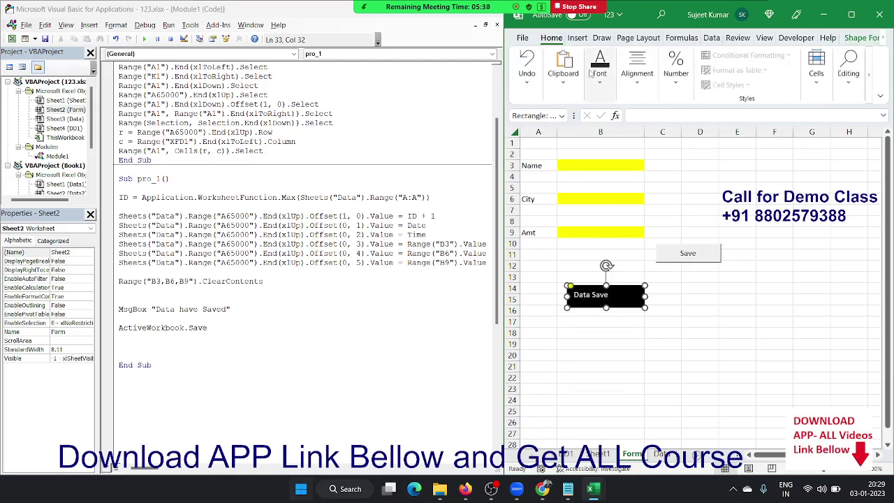
click(599, 70)
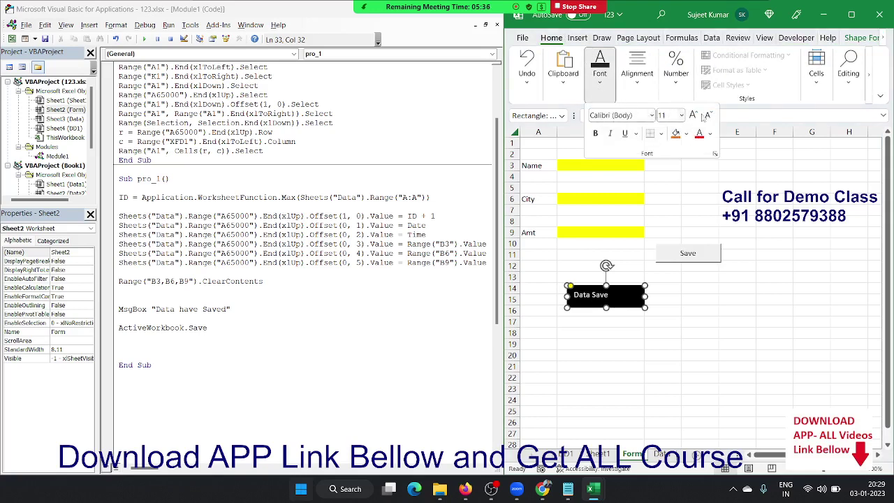
click(693, 115)
click(694, 115)
click(694, 115)
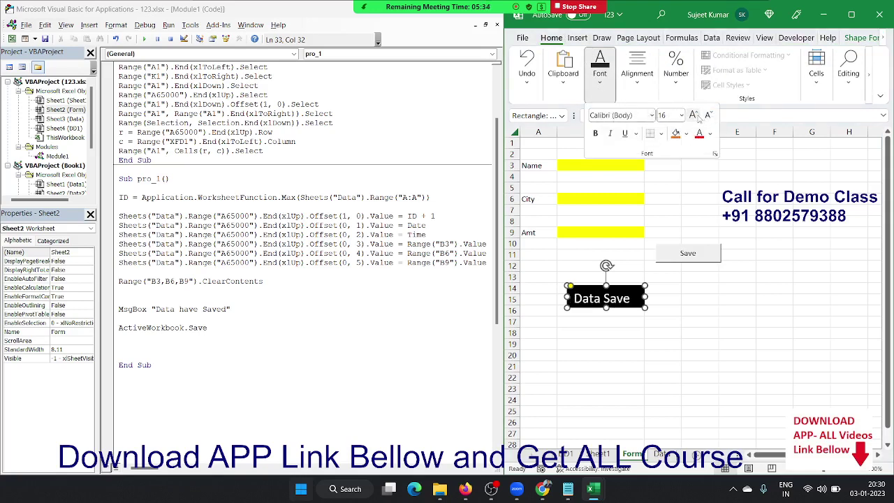
click(647, 88)
click(643, 133)
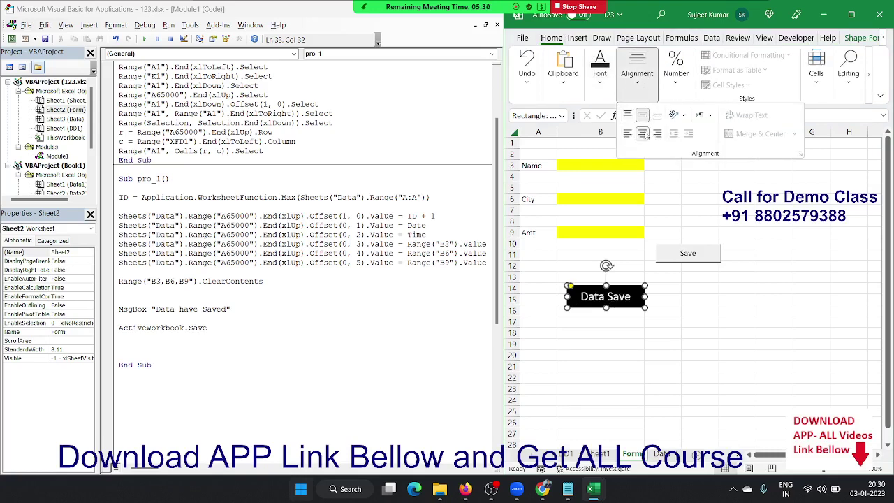
click(736, 352)
click(726, 341)
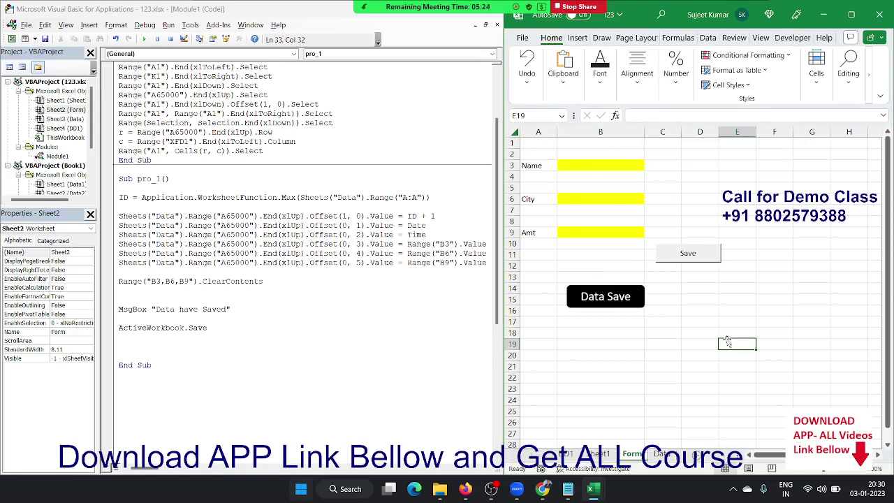
Step: Assign the pro_1 macro to the Data Save shape via Assign Macro
click(582, 305)
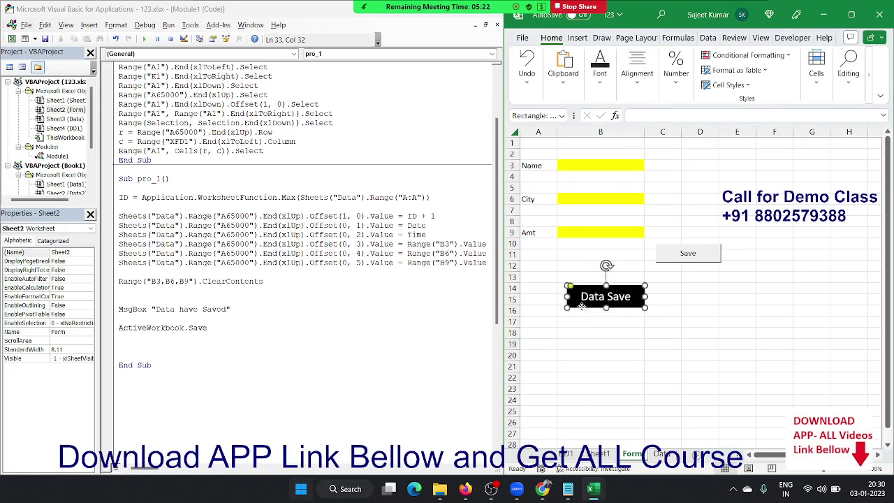
right_click(582, 305)
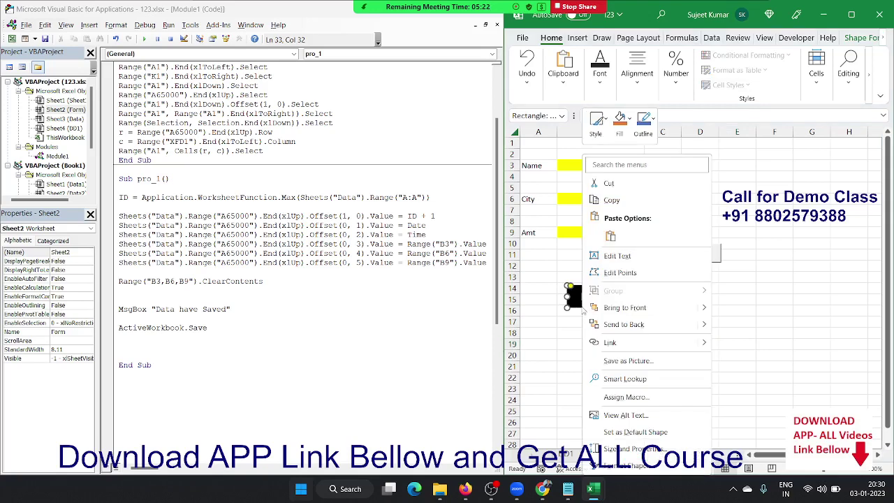
click(627, 397)
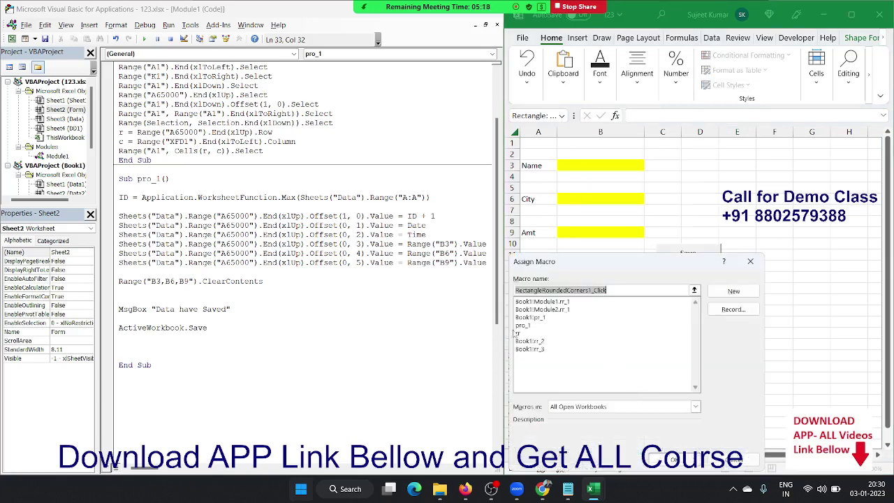
click(520, 326)
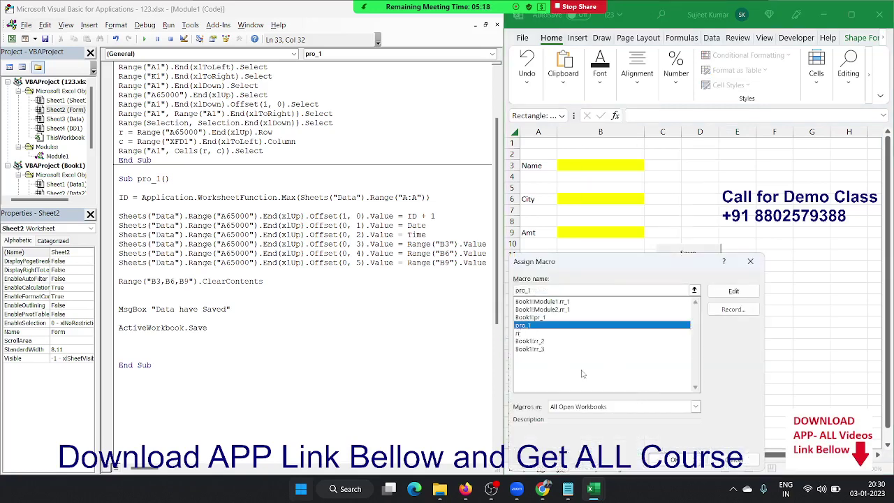
click(676, 462)
click(628, 366)
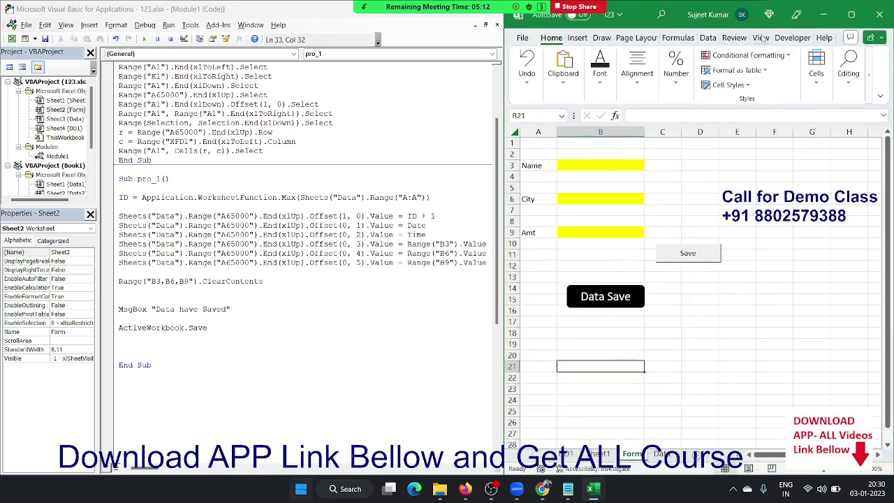
click(792, 38)
click(693, 83)
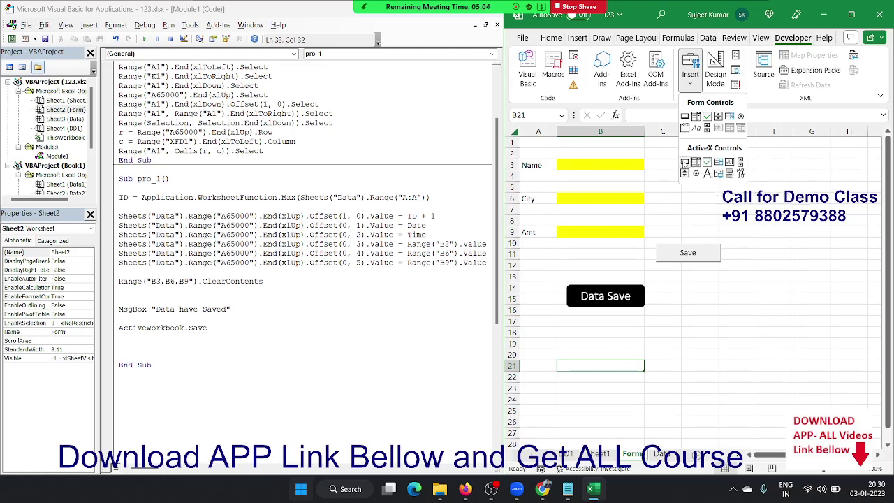
Step: Draw an ActiveX command button right of Data Save whose Click procedure calls pro_1
click(684, 162)
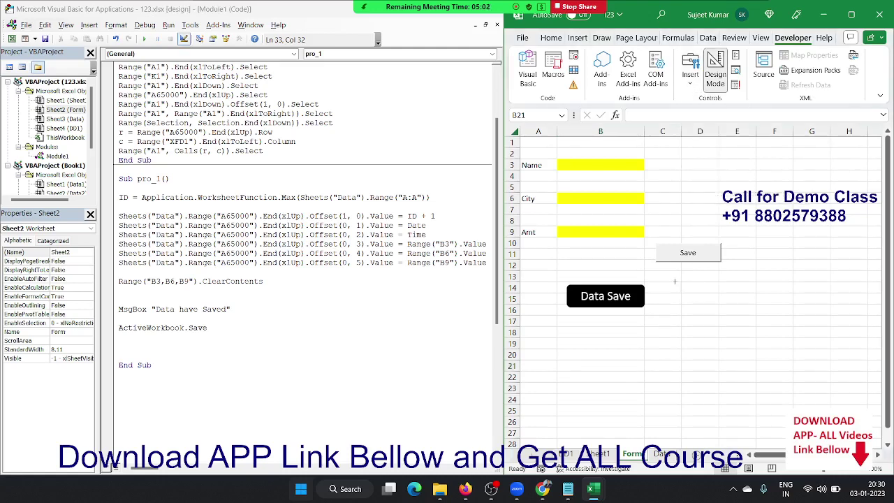
drag(675, 281, 744, 305)
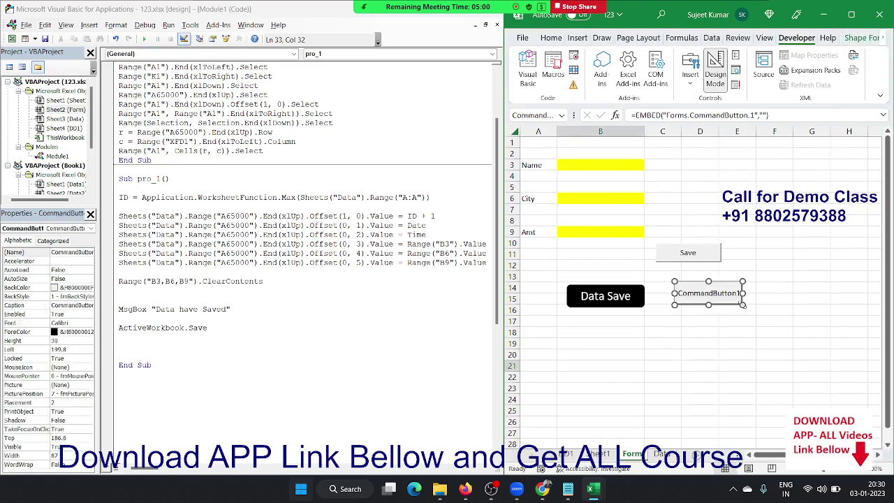
double_click(710, 295)
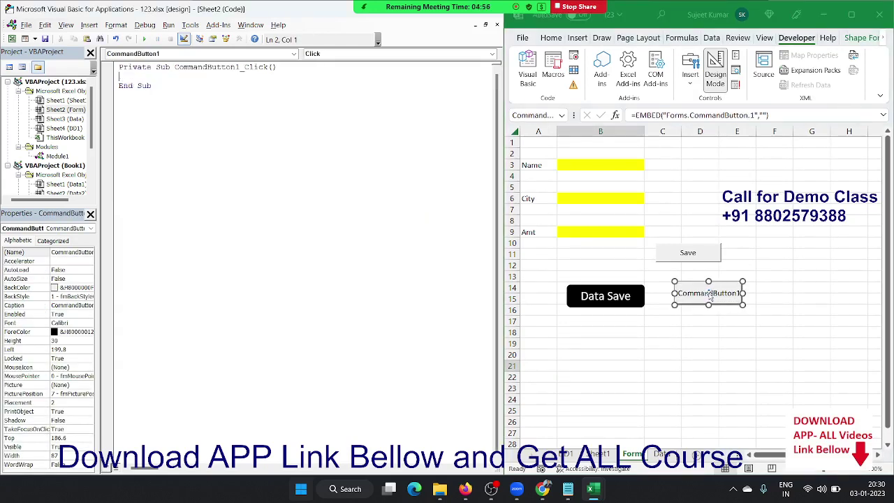
key(Return)
text(pro 1)
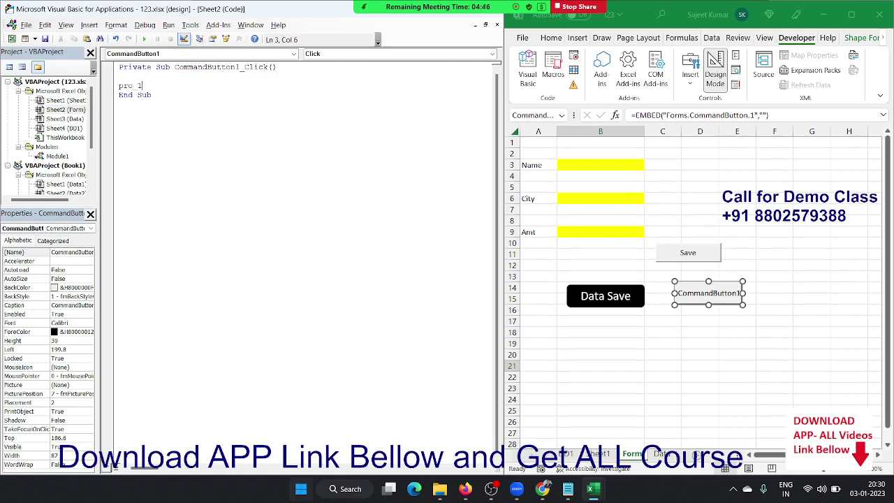
key(Return)
click(727, 352)
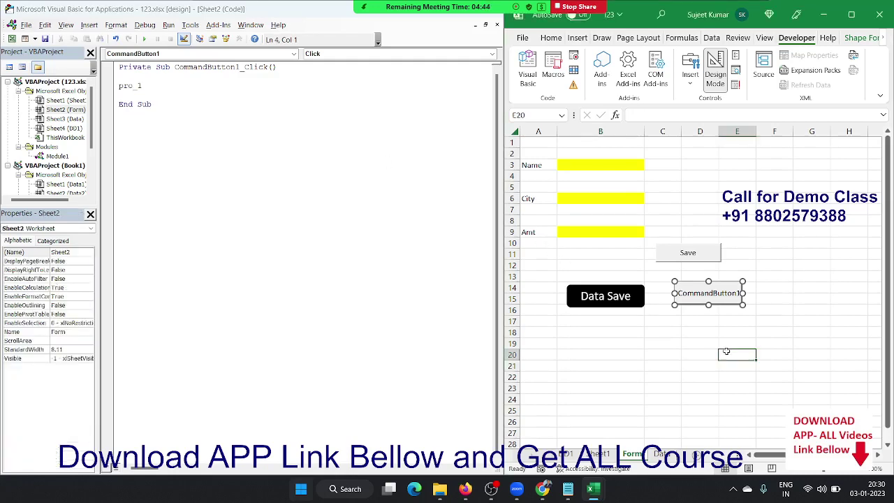
Step: Run pro_1 from the Save button and dismiss the 'Data have Saved' message
click(693, 297)
right_click(693, 297)
click(689, 262)
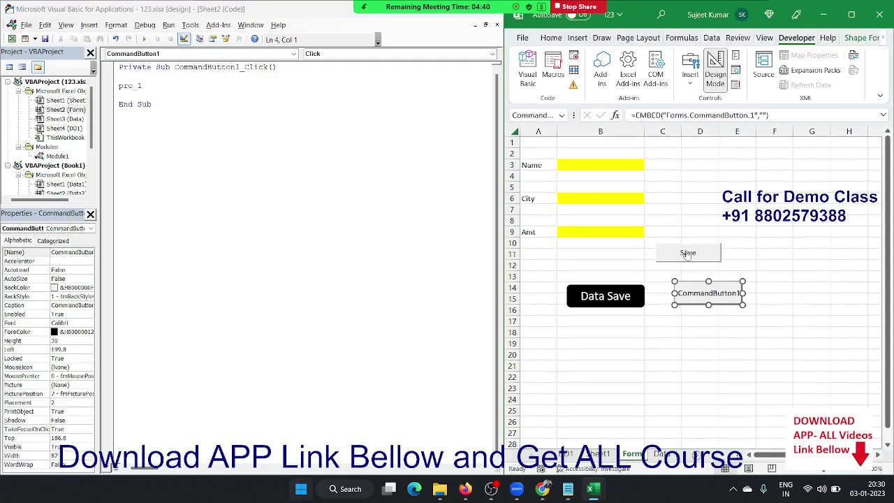
click(687, 251)
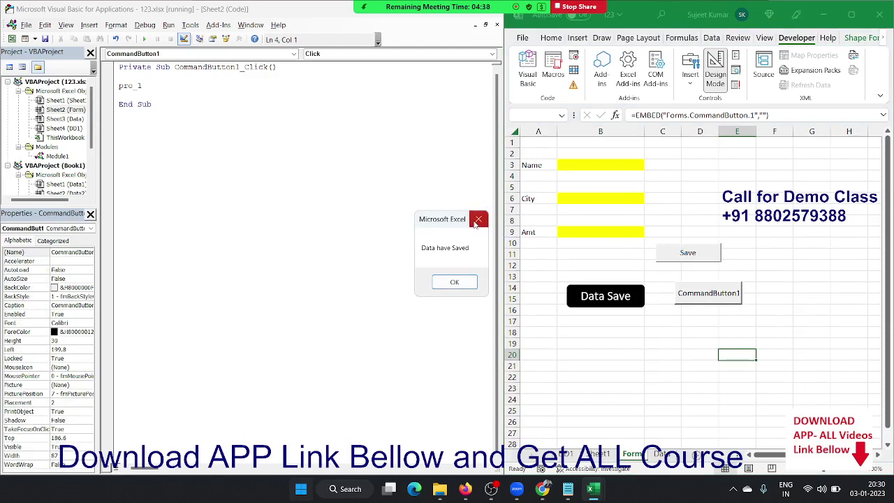
click(479, 220)
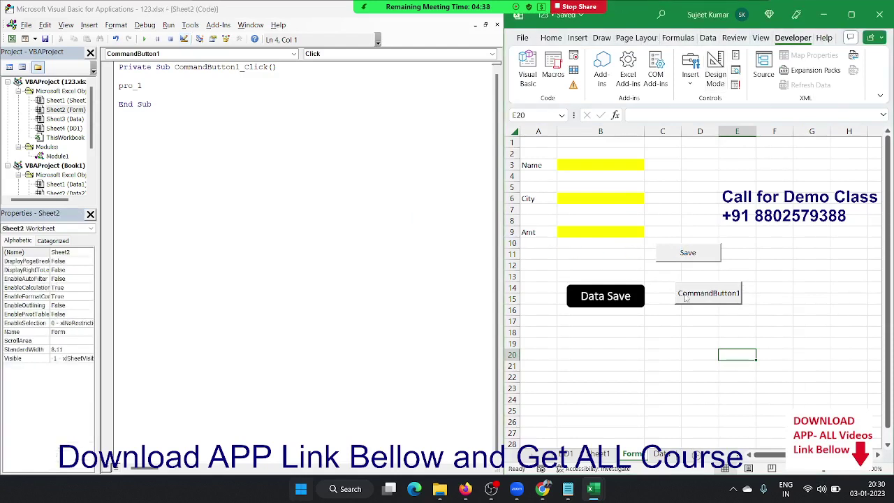
Step: Test CommandButton1 twice, dismissing 'Data have Saved' each time, then re-enable Design Mode
click(722, 300)
click(722, 301)
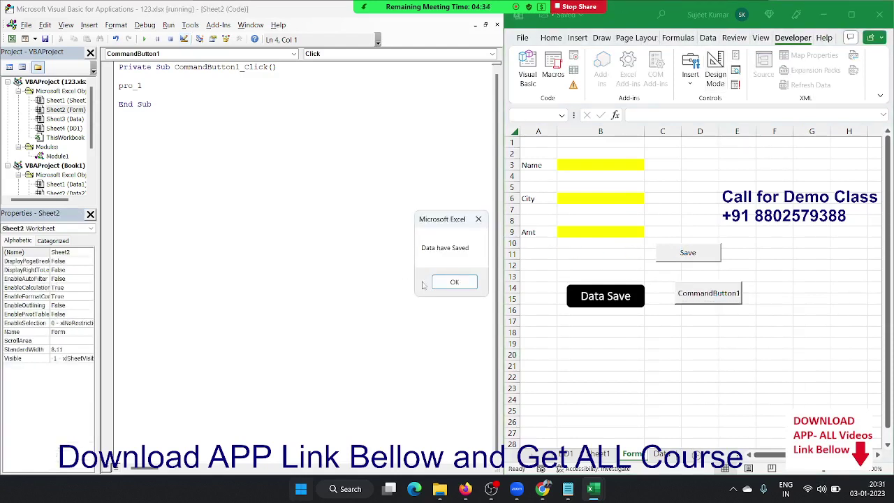
click(472, 283)
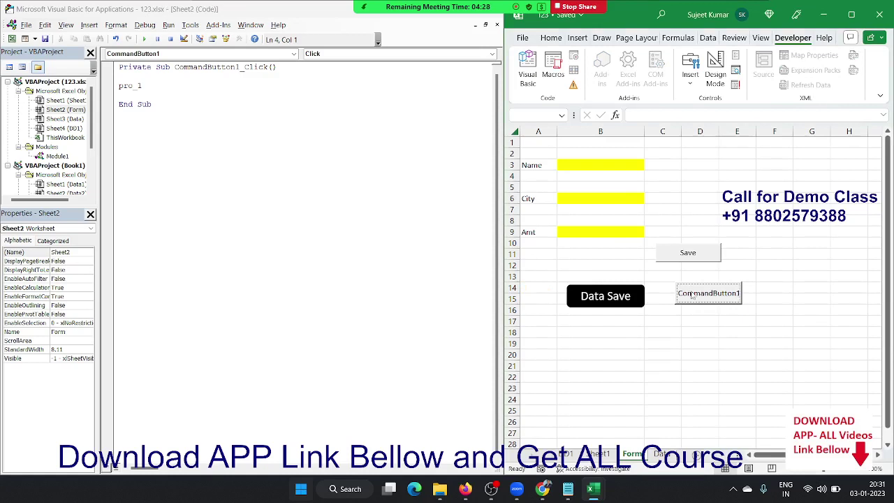
click(773, 252)
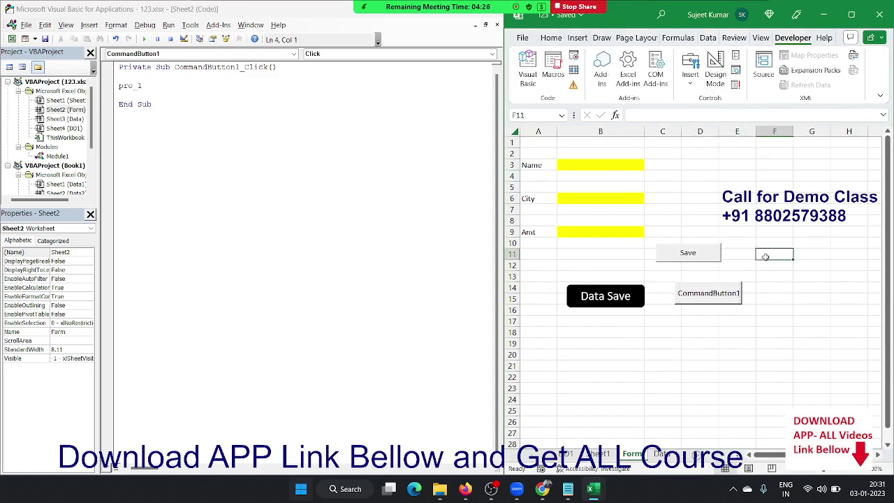
click(706, 297)
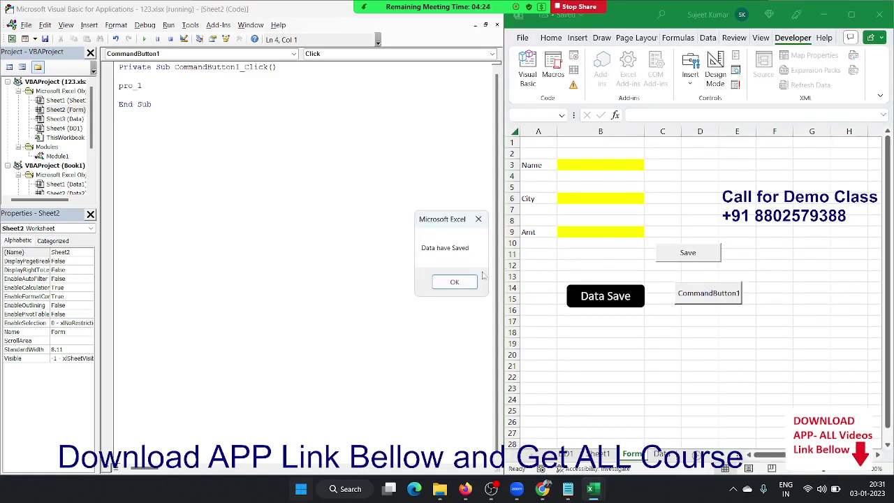
click(454, 282)
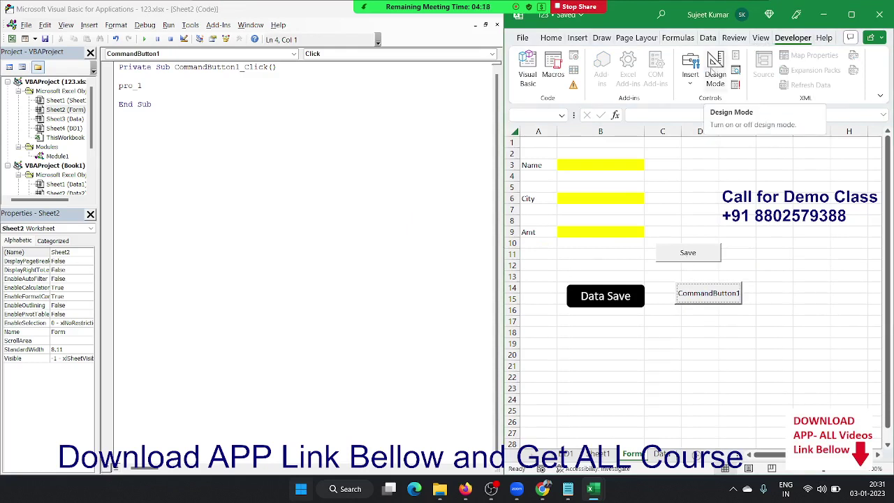
click(714, 72)
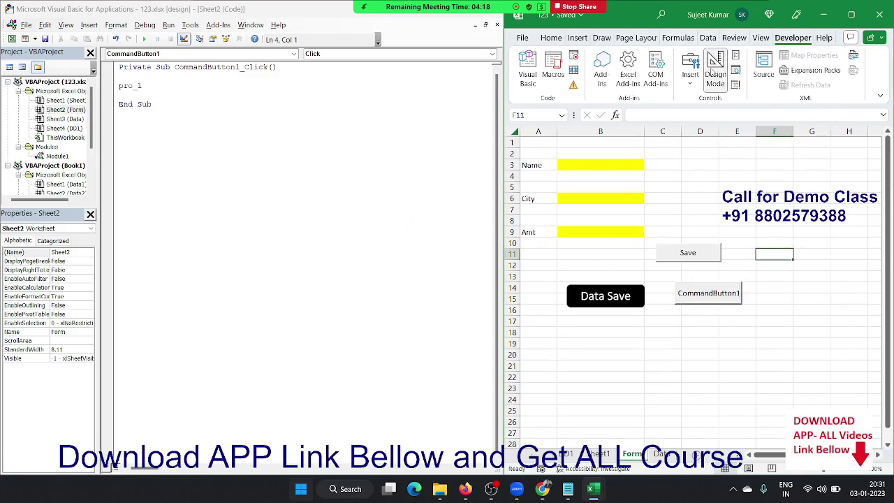
Step: Change CommandButton1's caption to 'Save' and switch Design Mode off
click(717, 301)
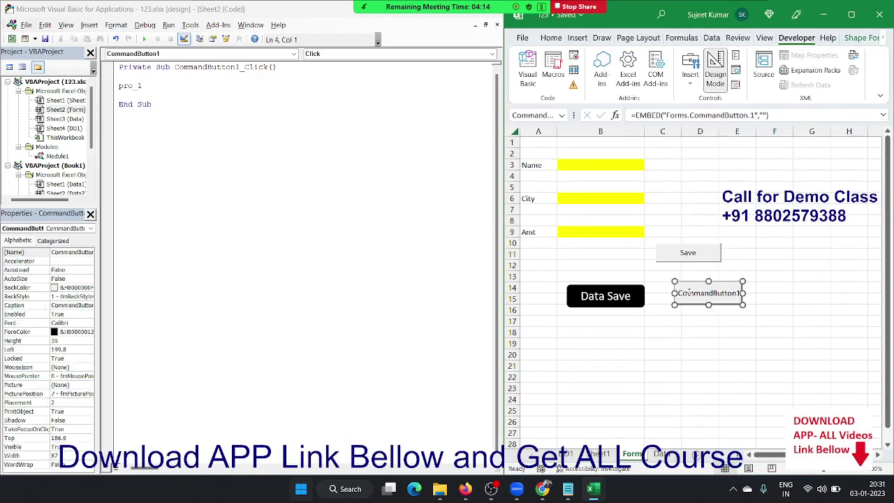
right_click(689, 292)
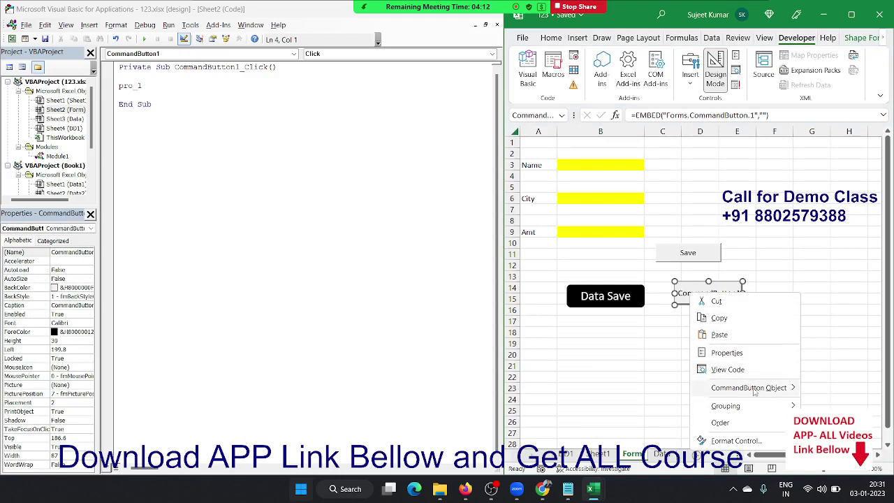
mouse_move(754, 392)
click(676, 386)
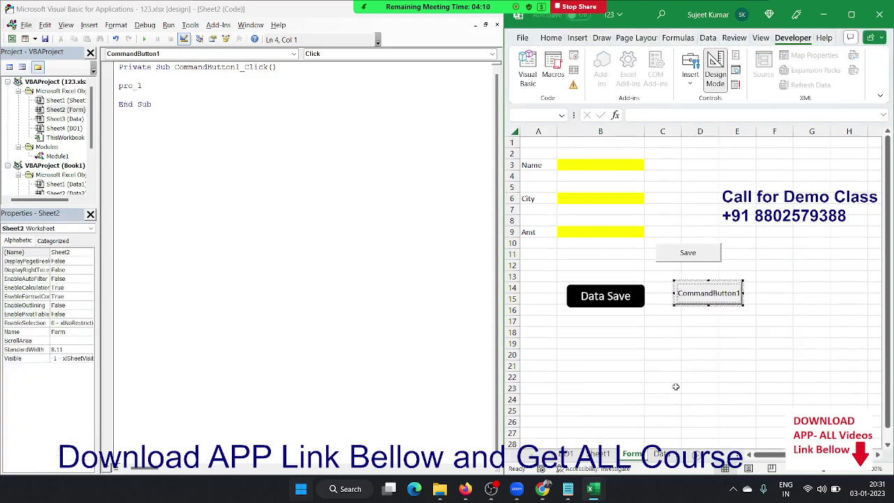
key(Delete)
key(Delete)
key(Delete)
key(Delete)
key(Delete)
key(Delete)
key(Delete)
key(Delete)
text(Save)
click(622, 378)
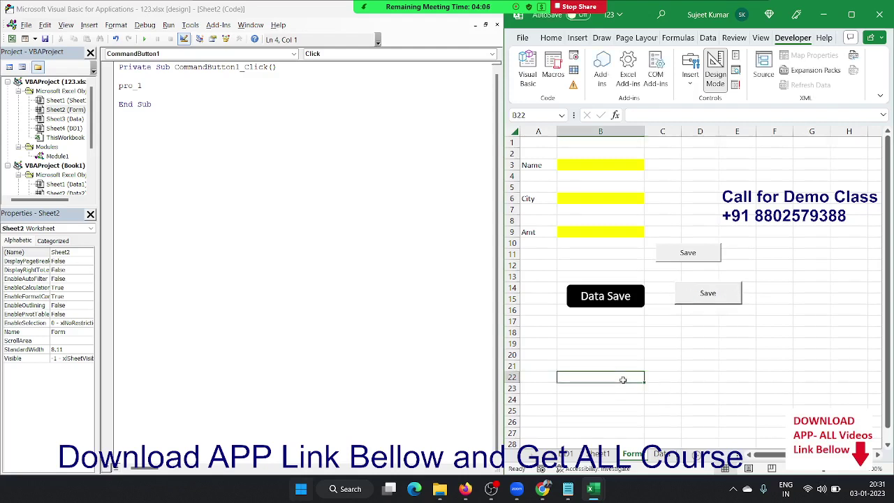
click(714, 85)
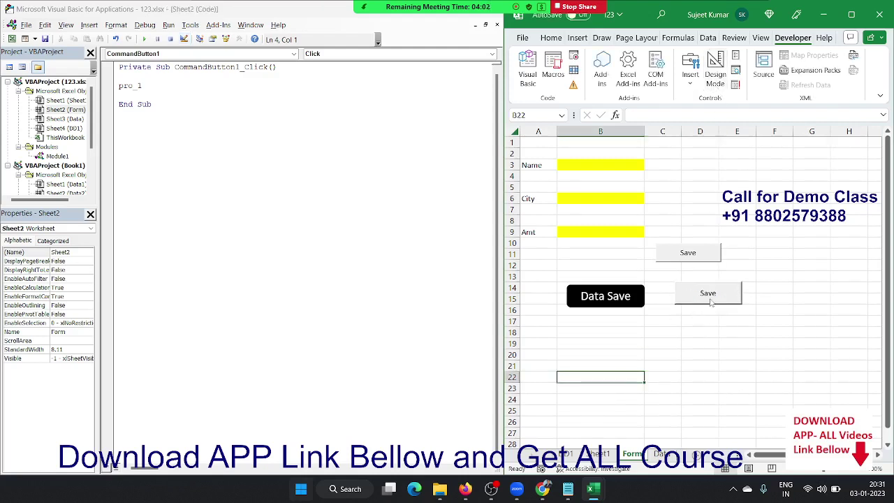
click(692, 87)
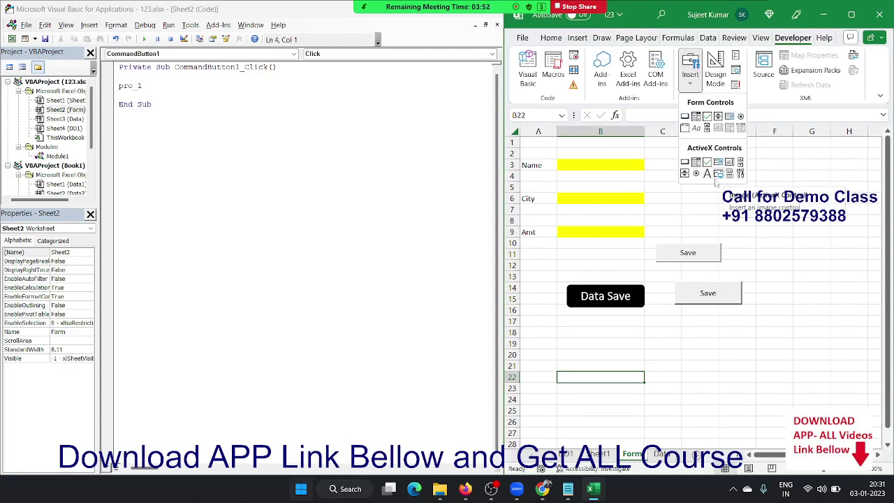
click(685, 212)
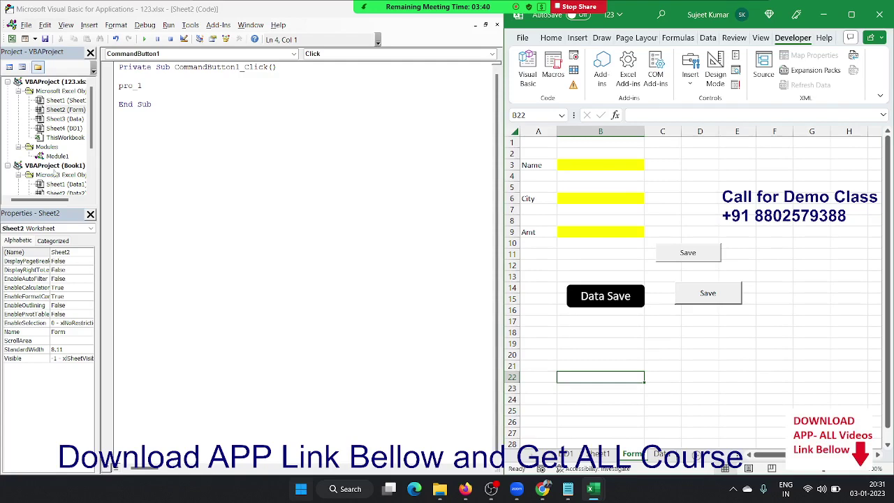
Step: Open Module1 and look over the body of the pro_1 macro
double_click(57, 157)
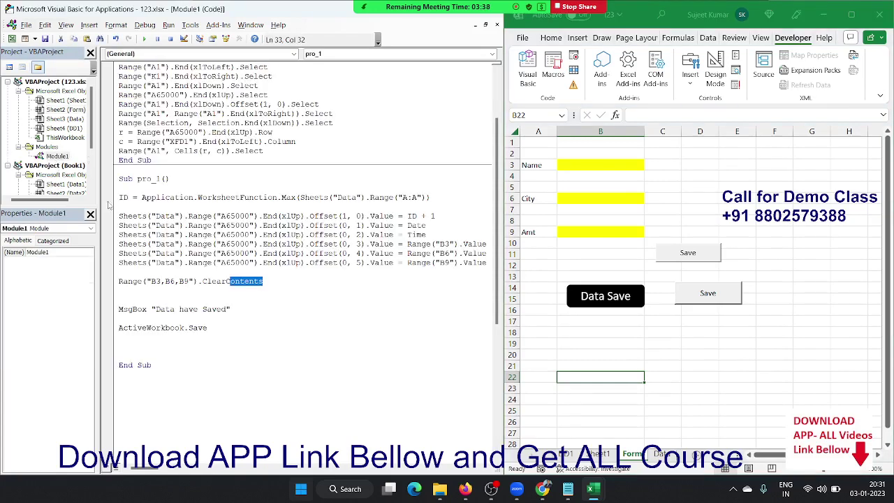
click(138, 236)
scroll(213, 274, down, 3)
scroll(214, 276, up, 3)
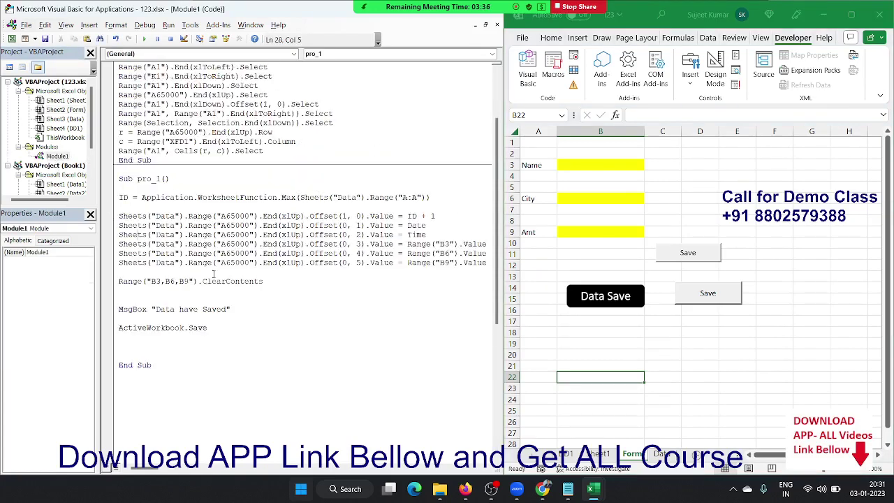
drag(121, 337, 119, 197)
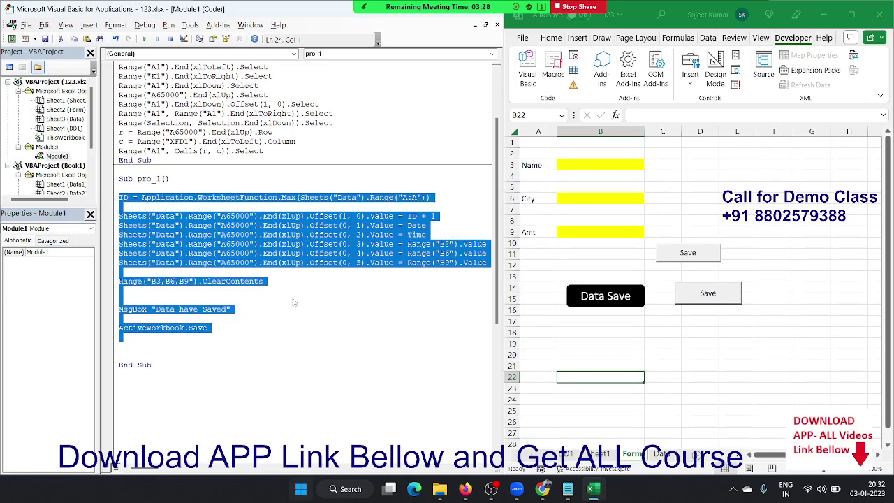
click(149, 171)
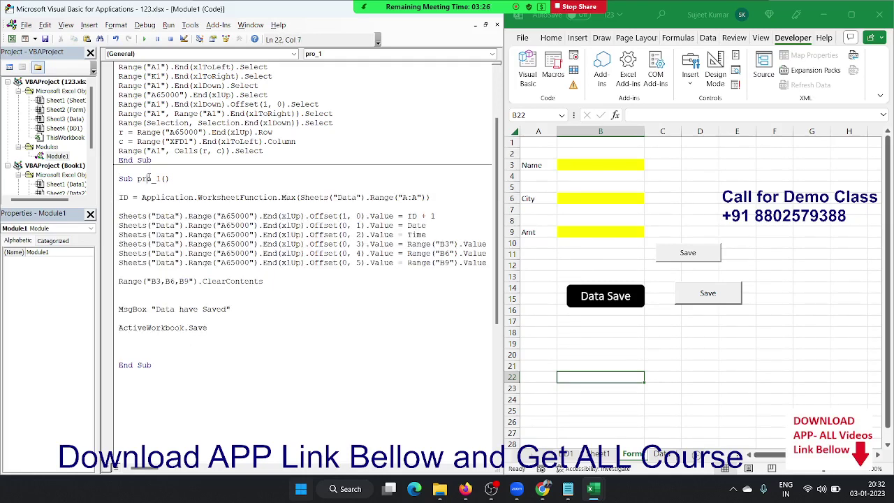
double_click(149, 178)
click(58, 157)
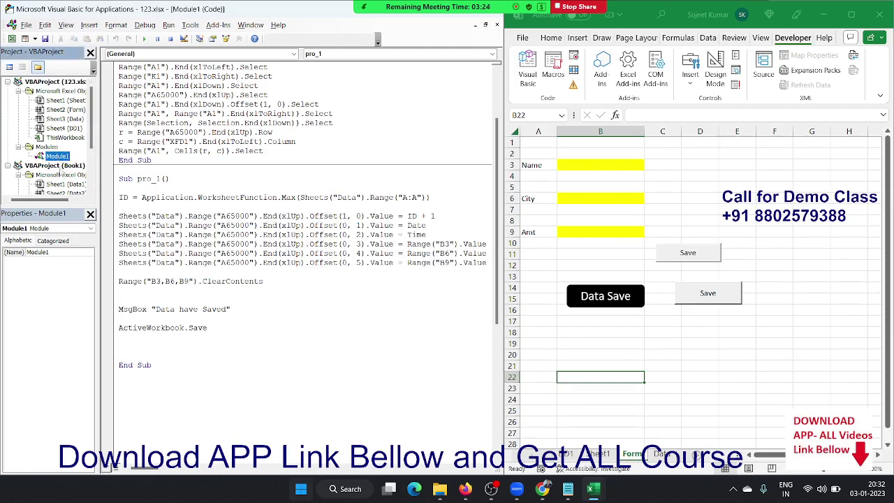
scroll(61, 173, down, 2)
scroll(109, 151, up, 3)
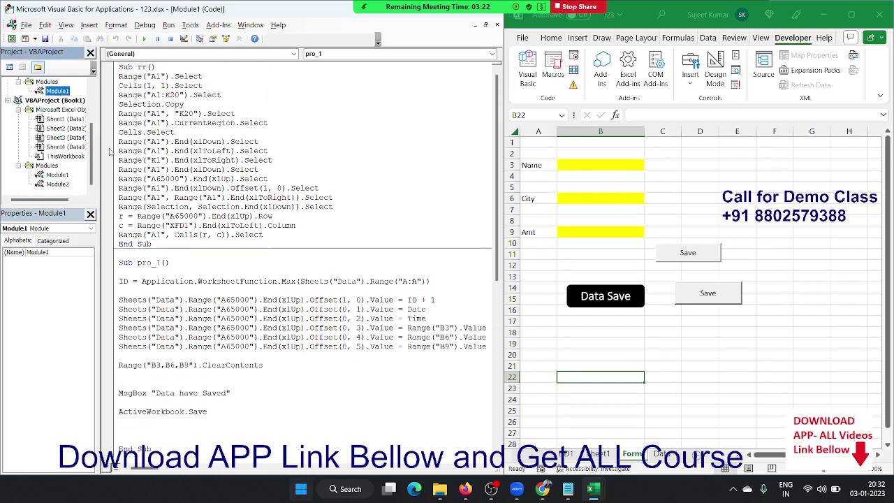
Step: Examine pro_1's Range("B3").Value source reference and the macro name
double_click(158, 265)
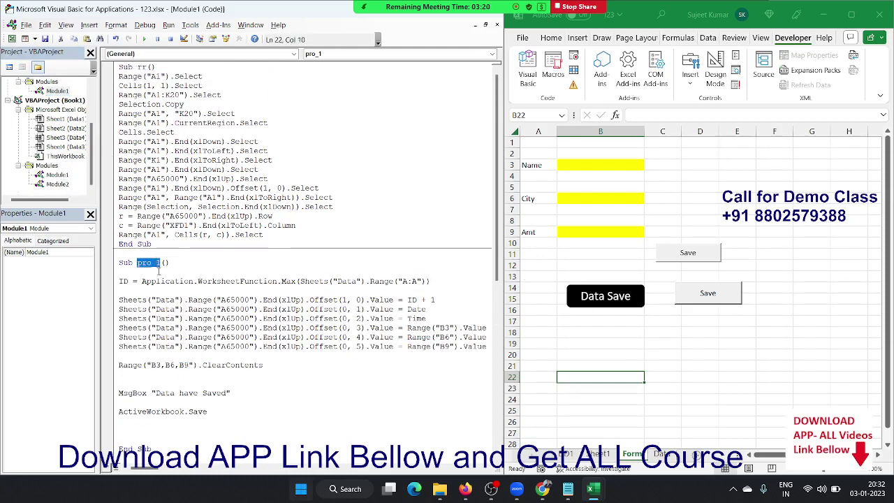
click(195, 280)
scroll(247, 299, down, 2)
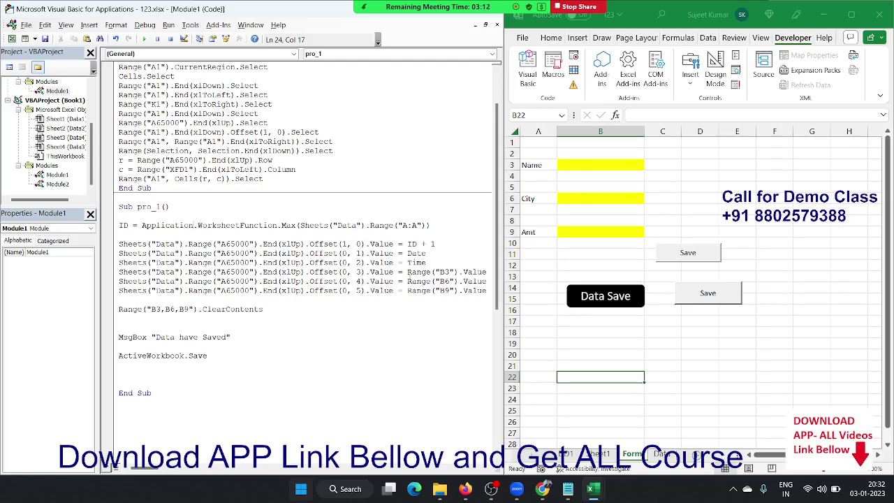
drag(405, 273, 495, 270)
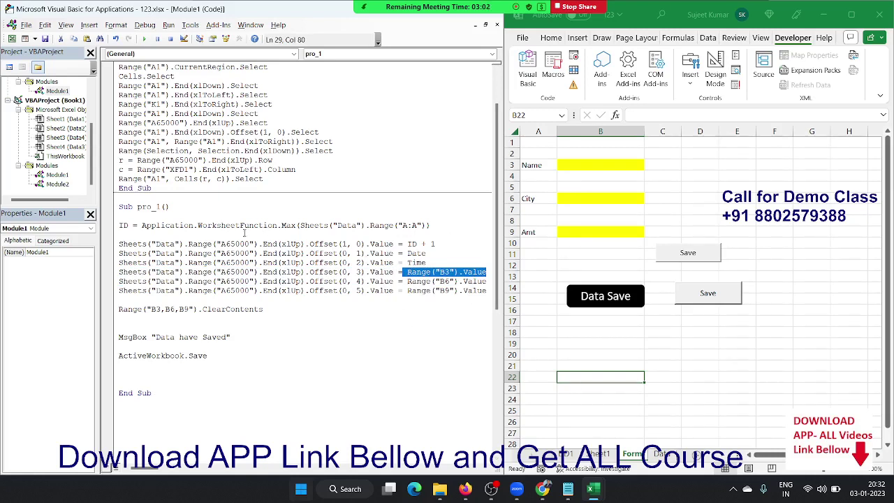
click(157, 207)
double_click(156, 208)
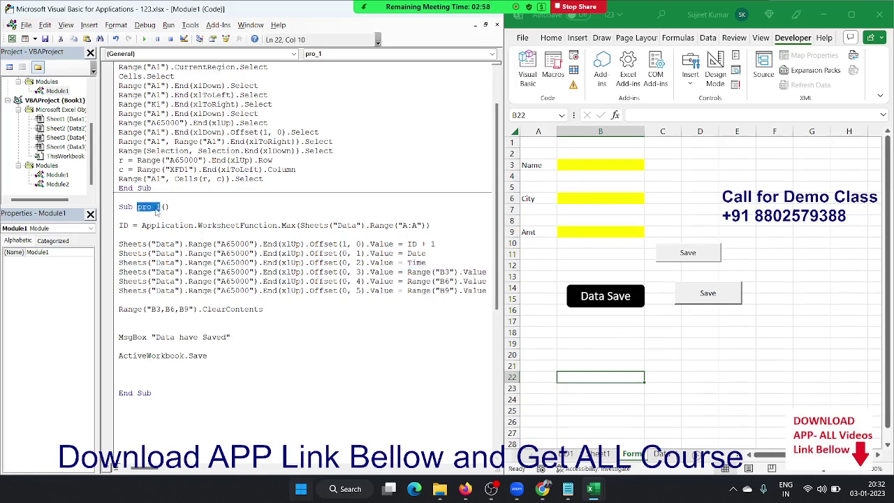
click(190, 272)
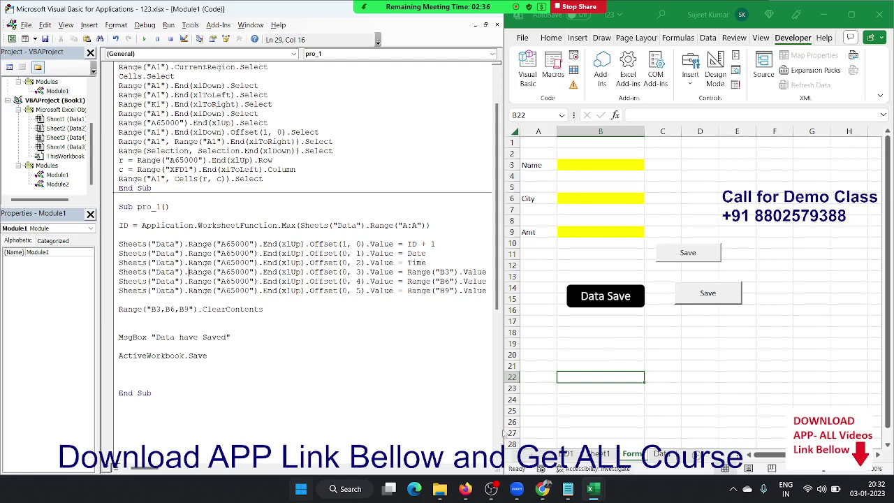
click(402, 393)
click(658, 454)
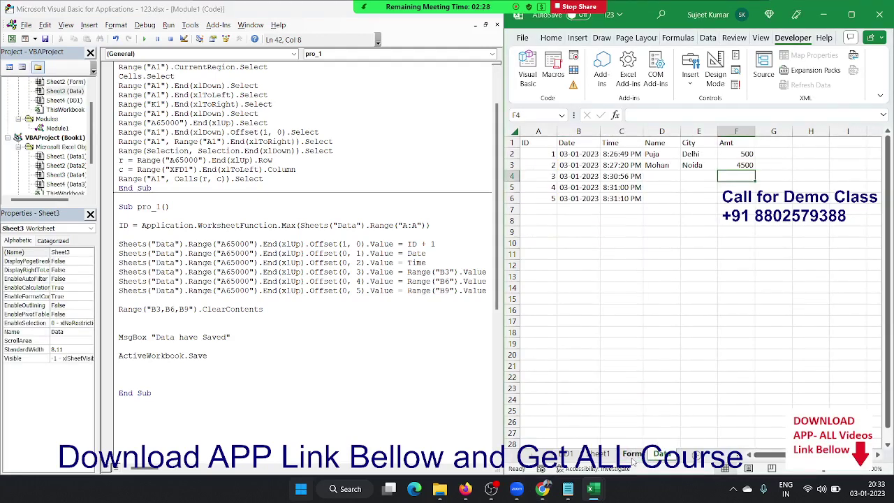
click(632, 456)
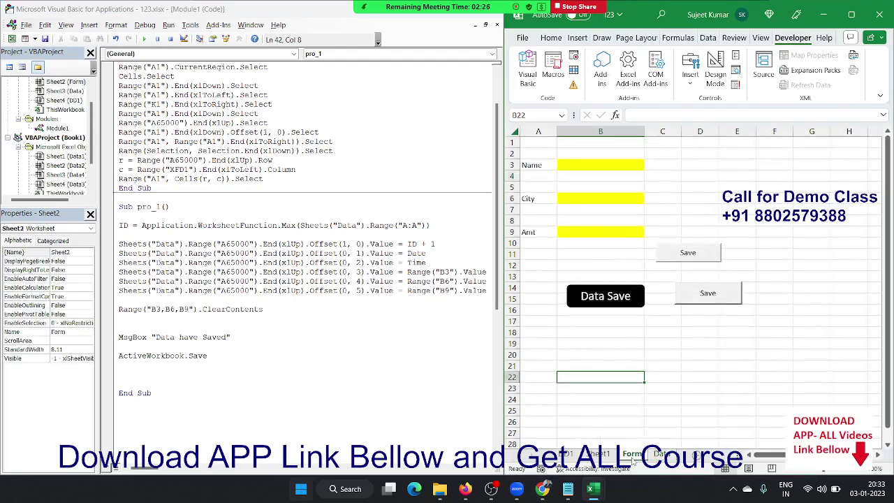